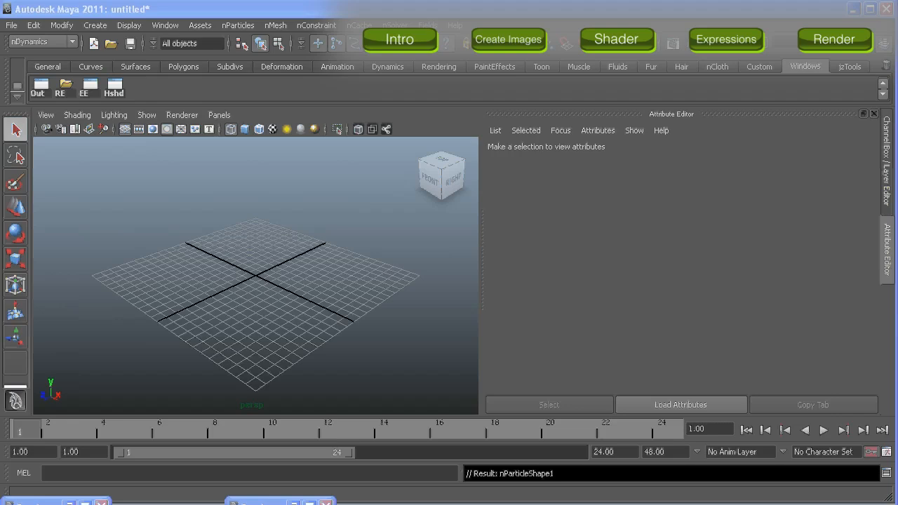
- Create an nParticle emitter in the scene using the Balls particle type
left_click(873, 113)
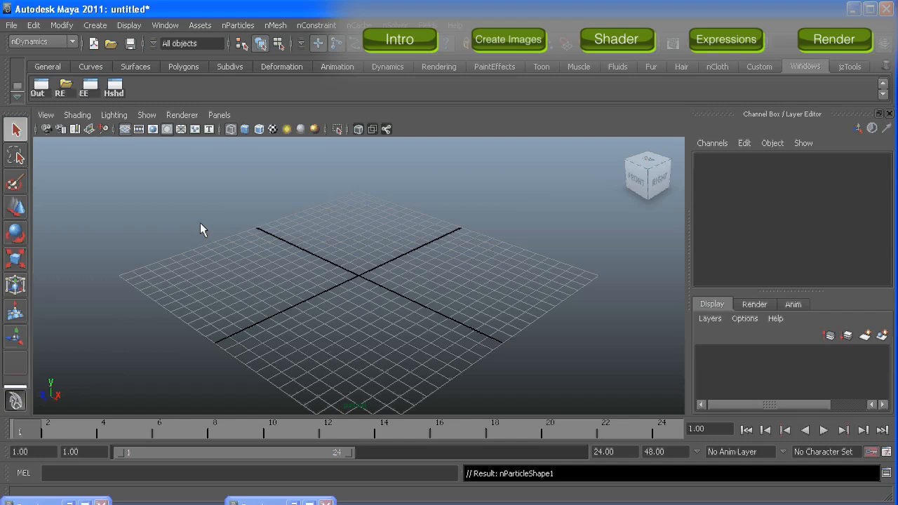
left_click(223, 26)
mouse_move(267, 49)
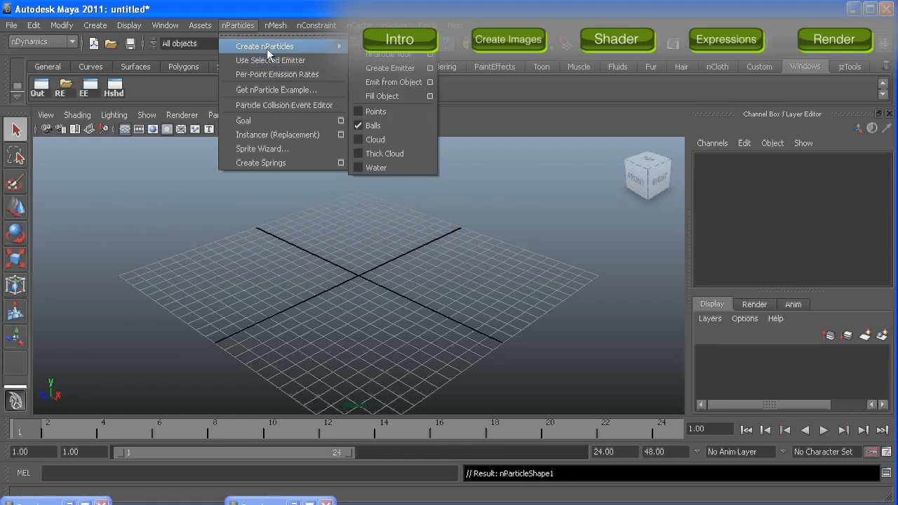
left_click(390, 68)
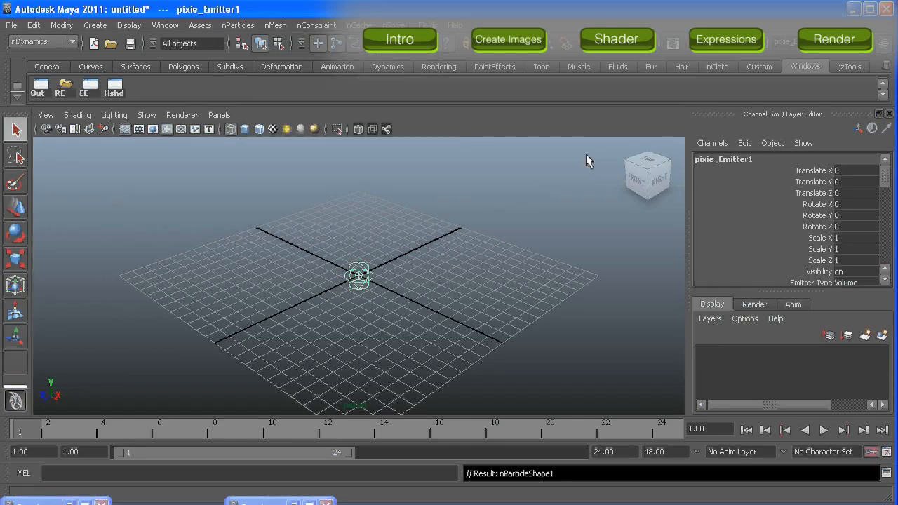
- Remove the blue entry from the nParticle shape's Color ramp and change the remaining entry to white
key("ctrl+a")
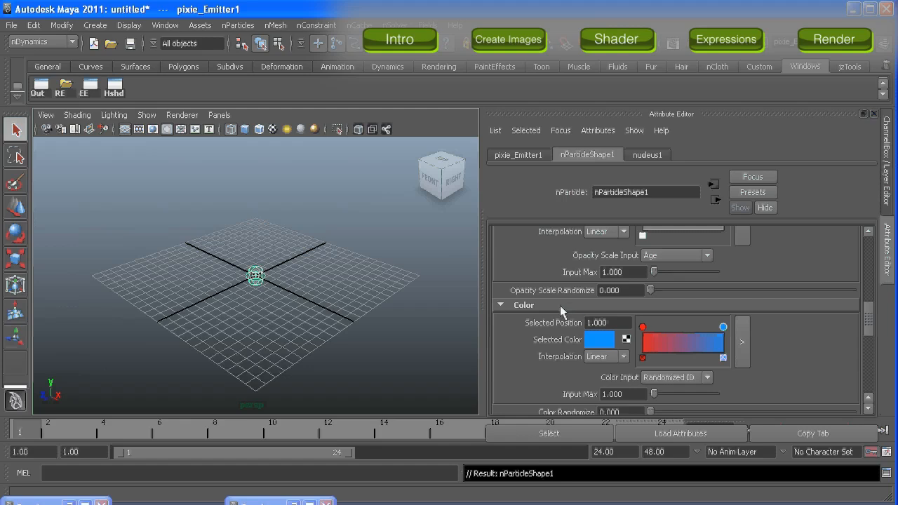
left_click_drag(867, 321, 867, 274)
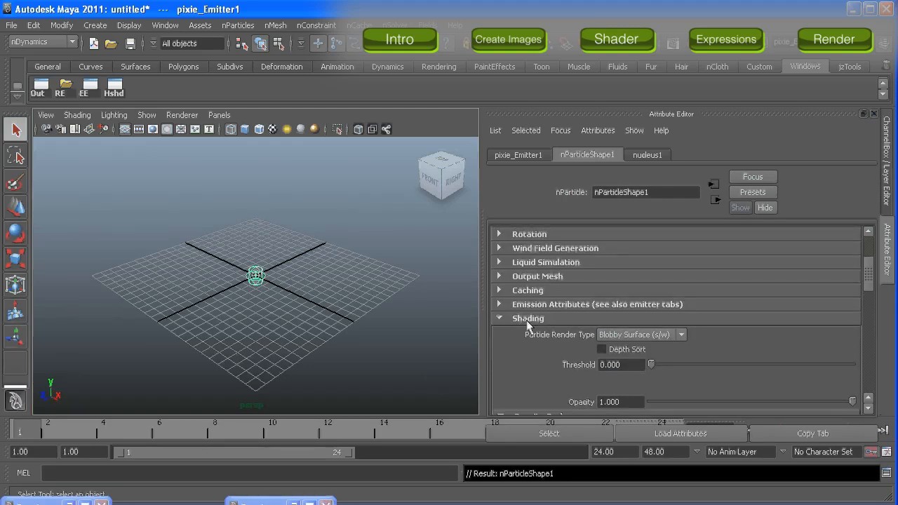
left_click_drag(865, 275, 868, 324)
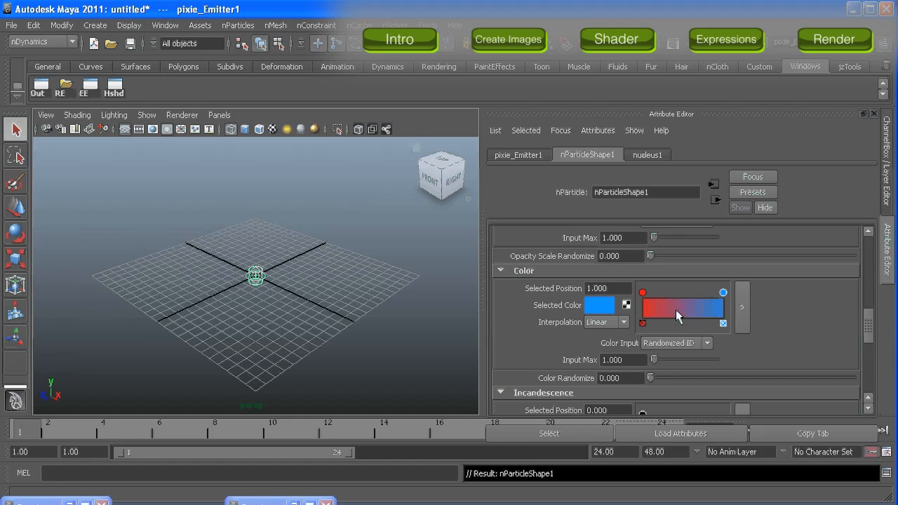
left_click(723, 323)
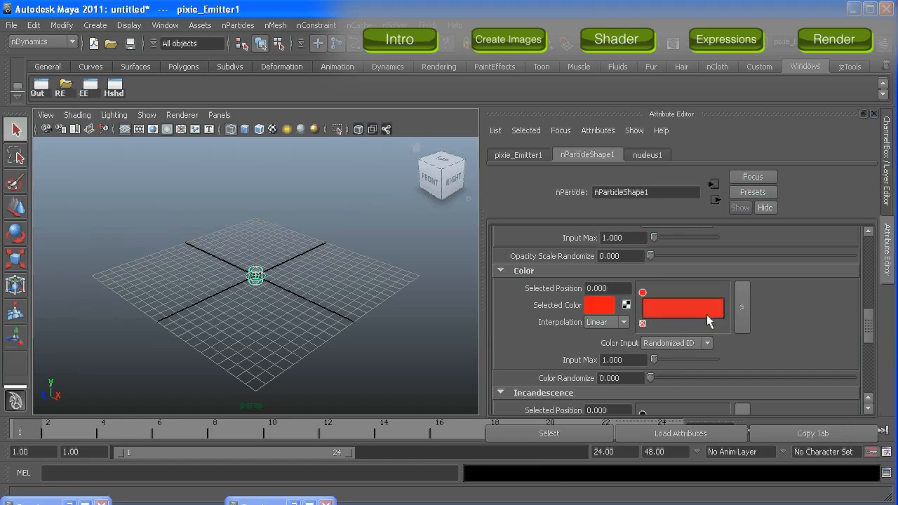
left_click(599, 305)
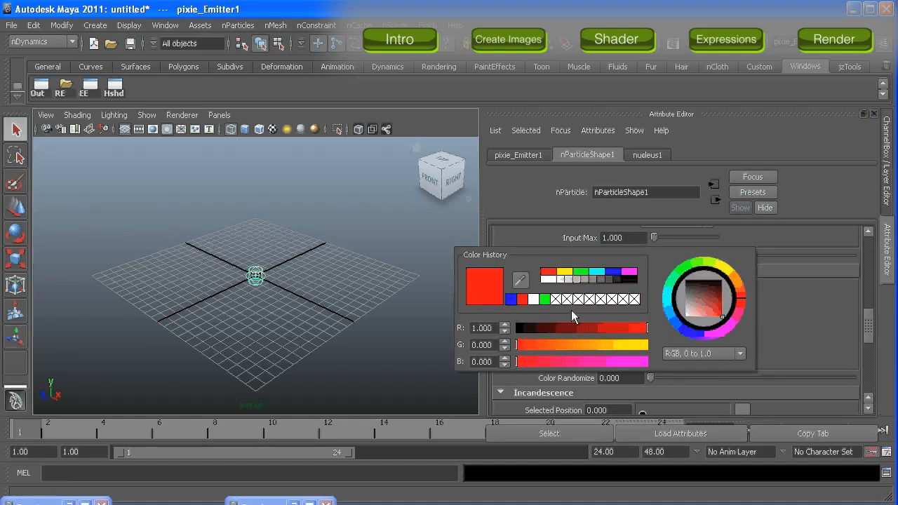
left_click(531, 299)
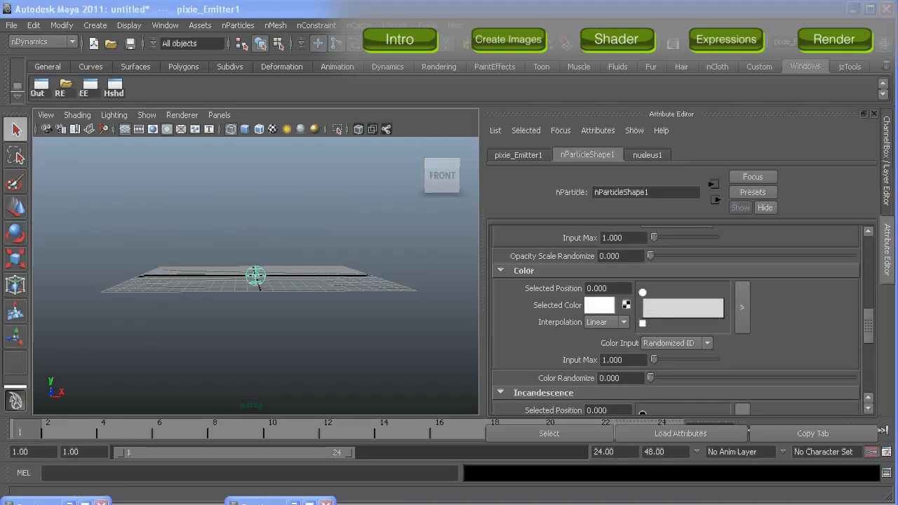
- Set the particle emitter's Rate (Particles/Sec) to 0
left_click(531, 160)
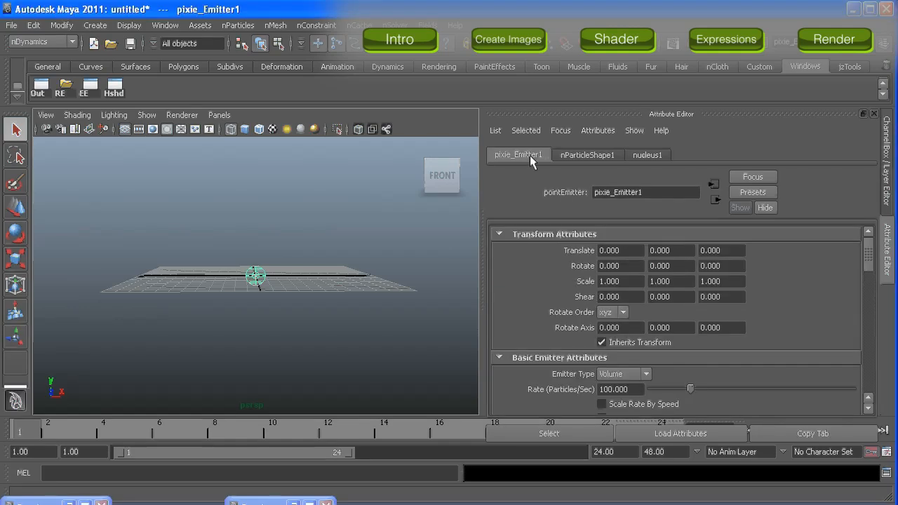
left_click_drag(659, 394, 645, 394)
- Create a point light at the origin
left_click(95, 25)
mouse_move(110, 104)
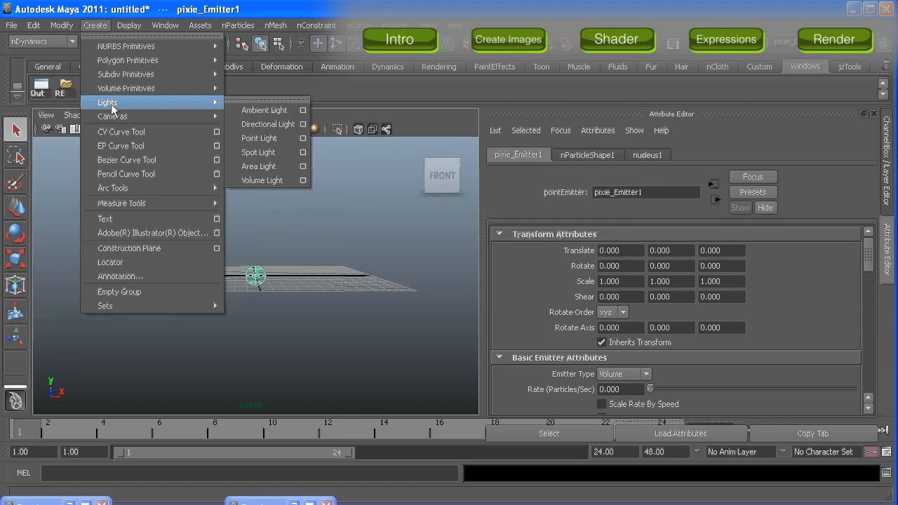
left_click(253, 138)
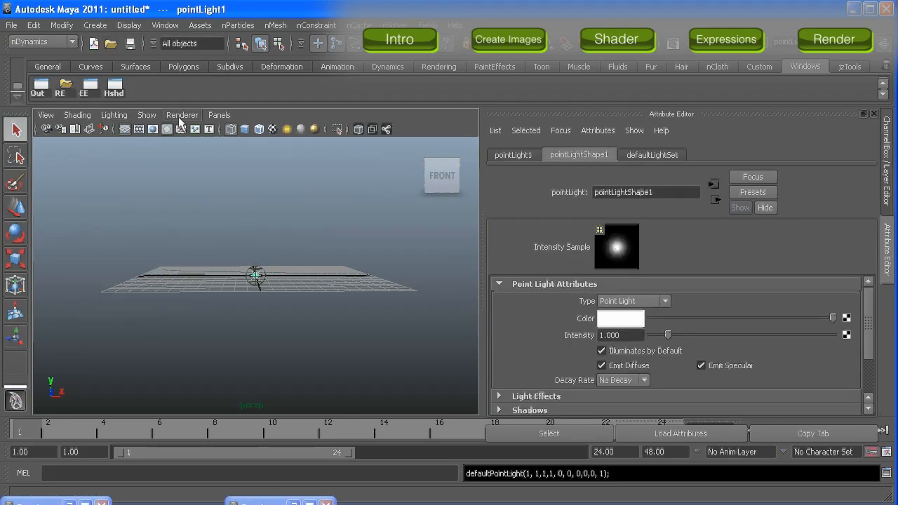
- Switch the viewport to the orthographic front view and display its resolution gate
left_click(219, 115)
mouse_move(240, 194)
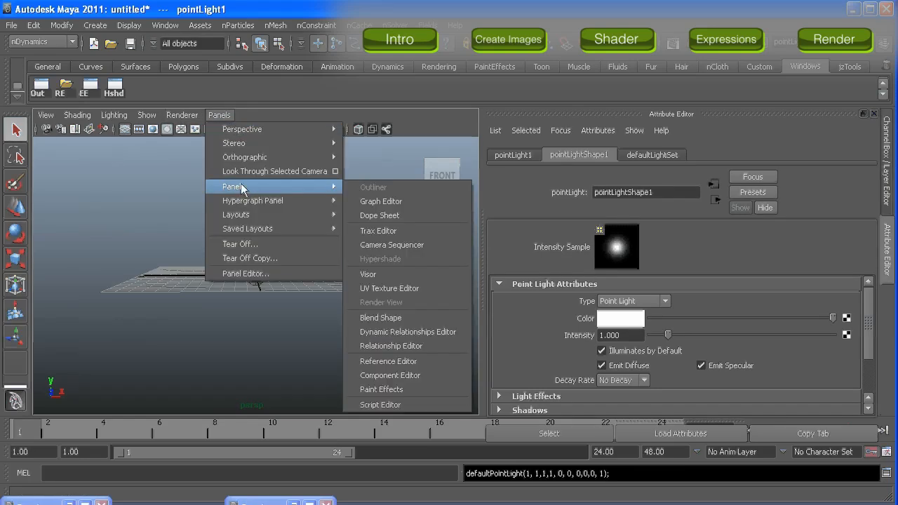
mouse_move(301, 161)
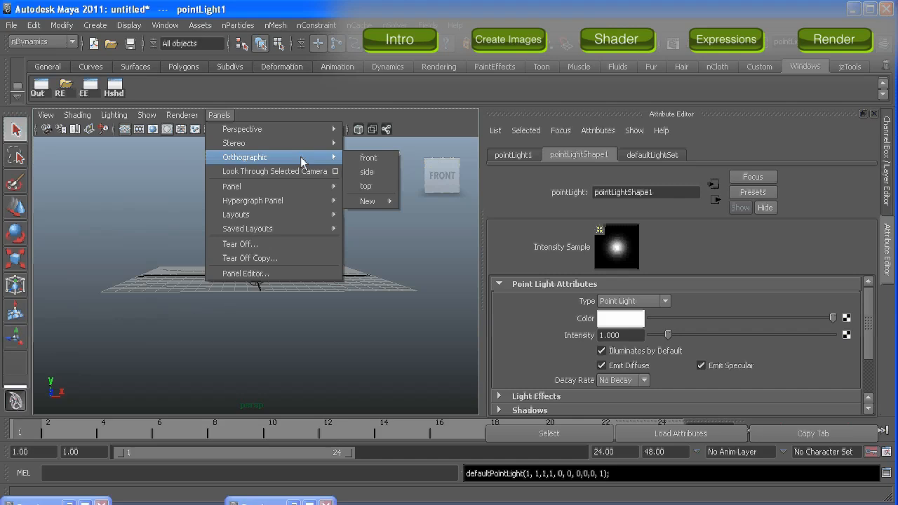
left_click(369, 158)
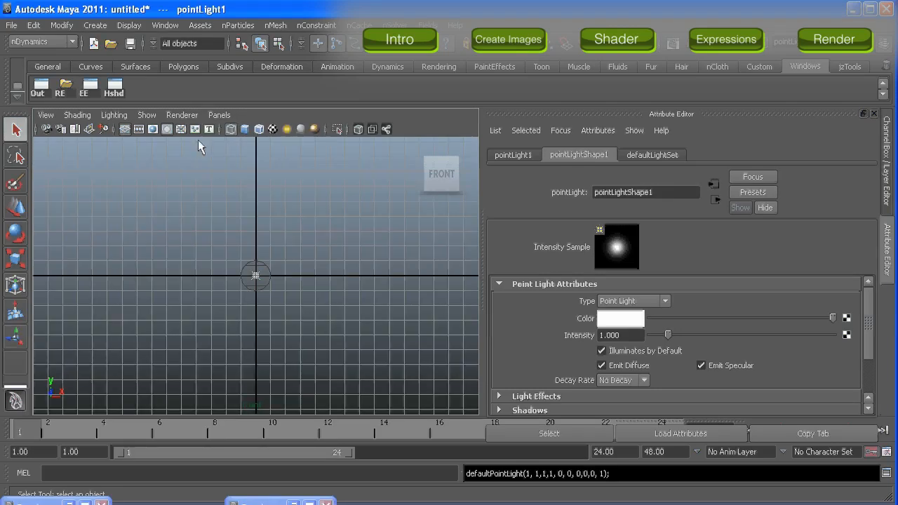
left_click(152, 129)
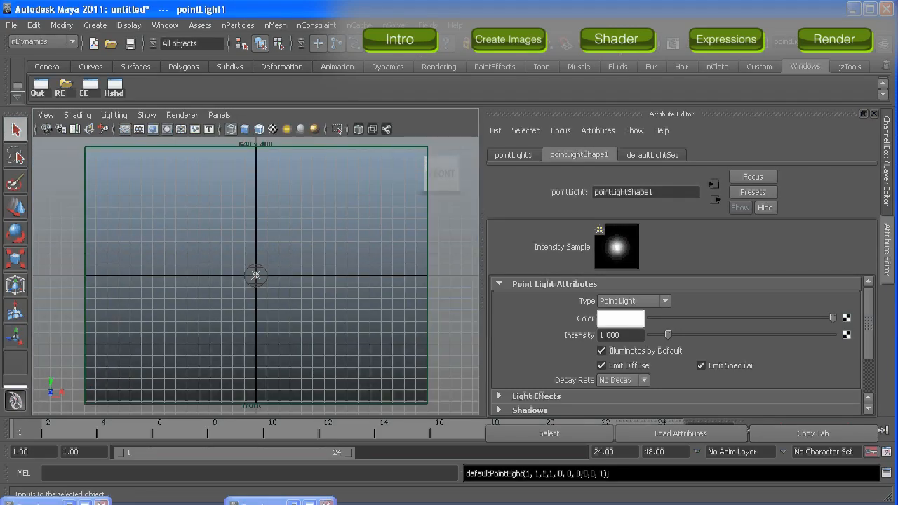
- Set the render image size to 512 pixels wide by 512 pixels high
left_click(709, 43)
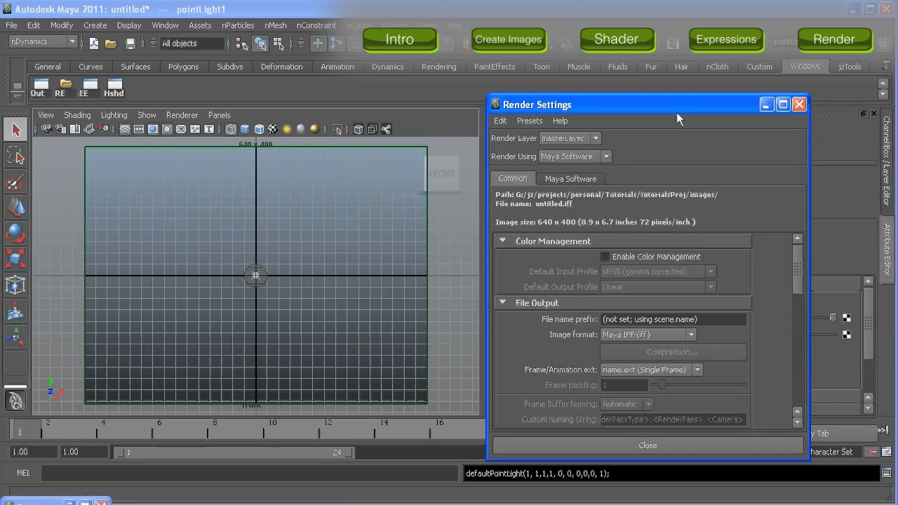
left_click_drag(676, 112, 648, 48)
left_click_drag(771, 205, 770, 291)
double_click(589, 305)
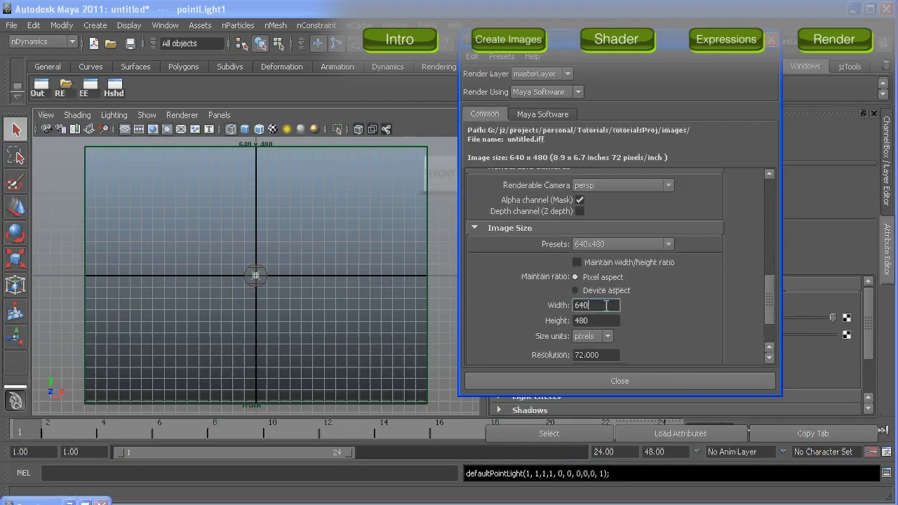
type("512")
key("Tab")
type("512")
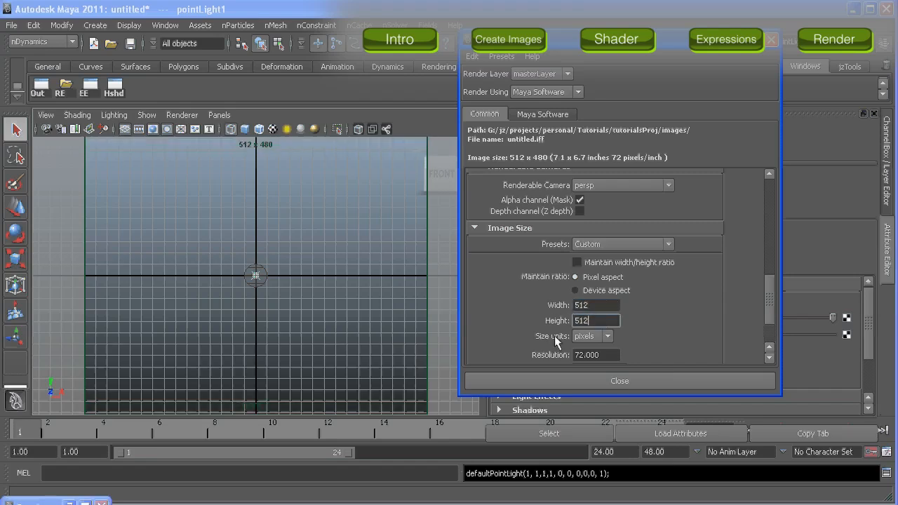
key("Return")
left_click(591, 381)
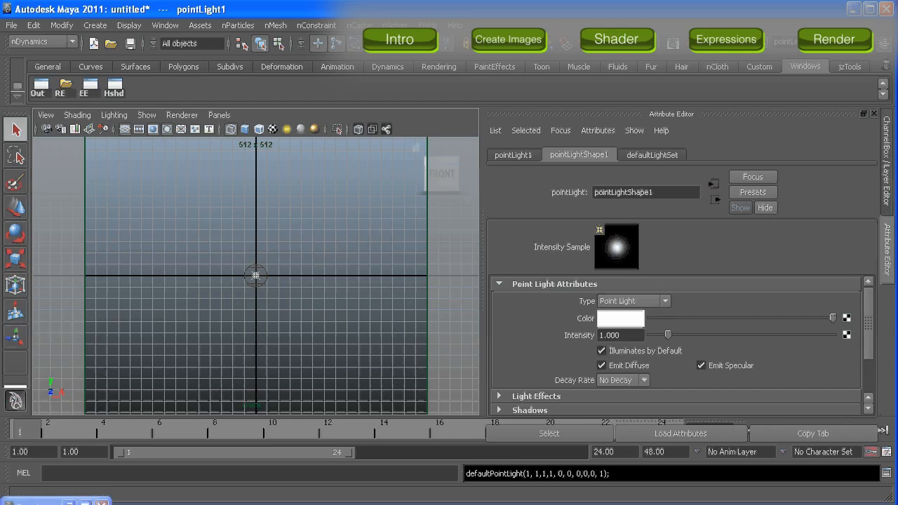
- Filter the Hypershade node list by "op" and create an Optical FX node
left_click_drag(896, 134, 512, 166)
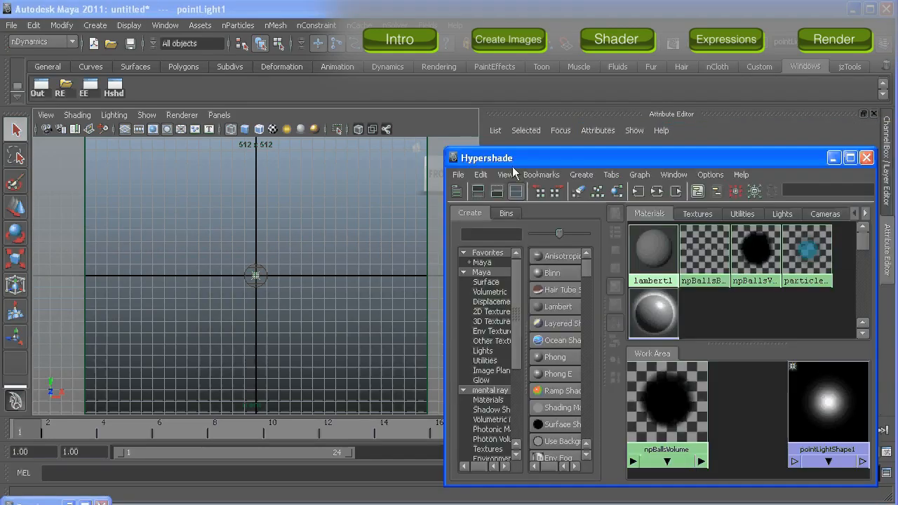
left_click(490, 234)
type("o")
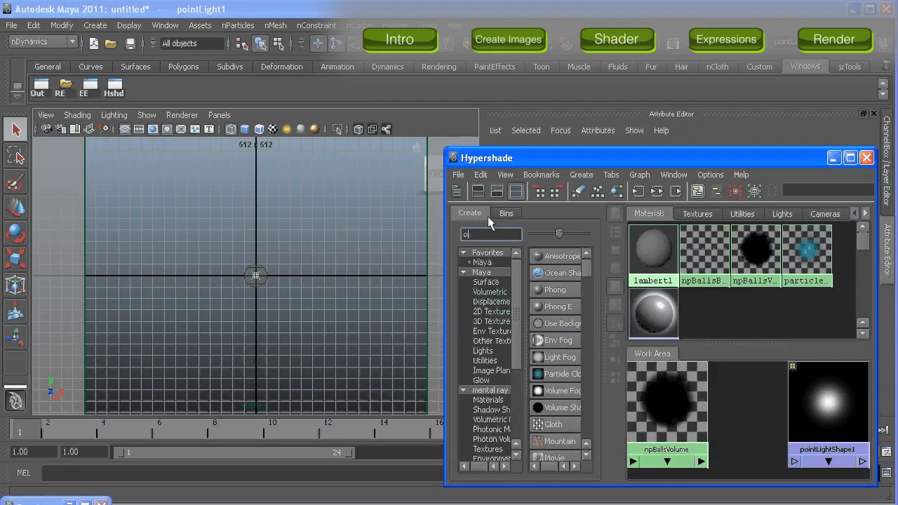
type("p")
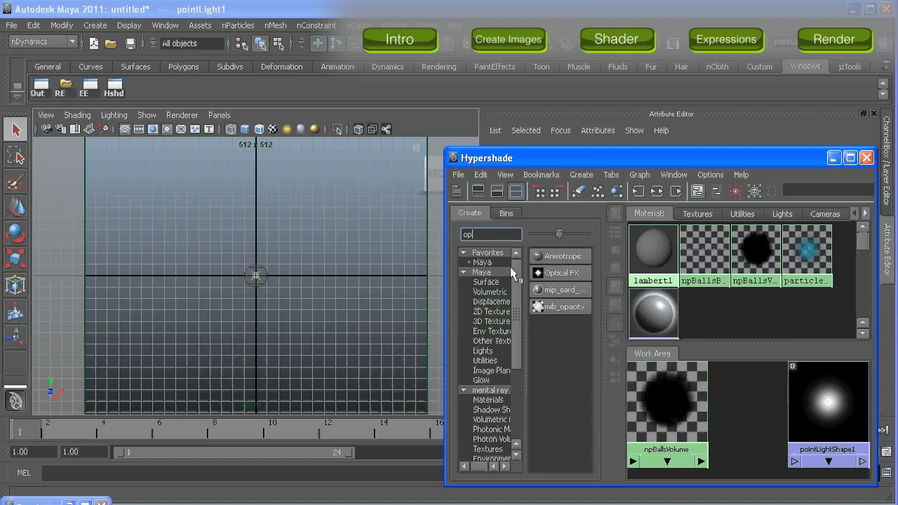
left_click(553, 273)
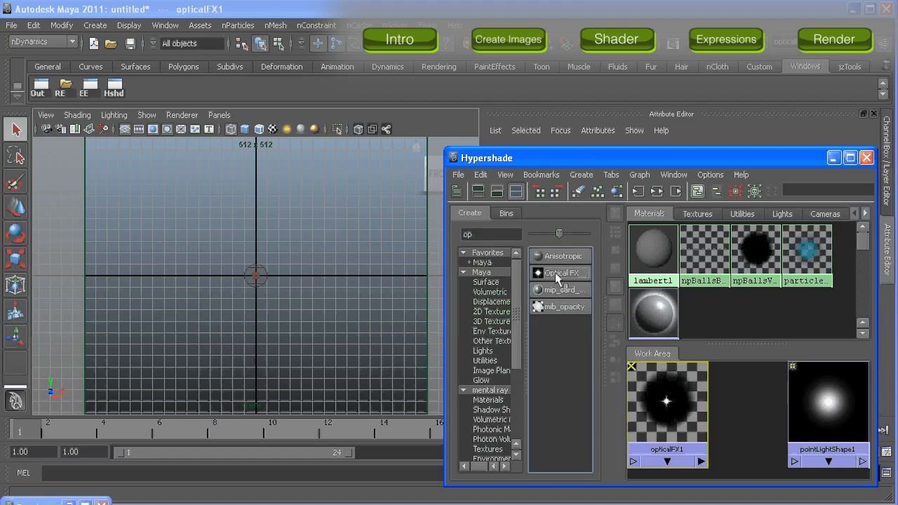
- Connect the Optical FX node to the Light Glow attribute in the point light's Light Effects
left_click(656, 194)
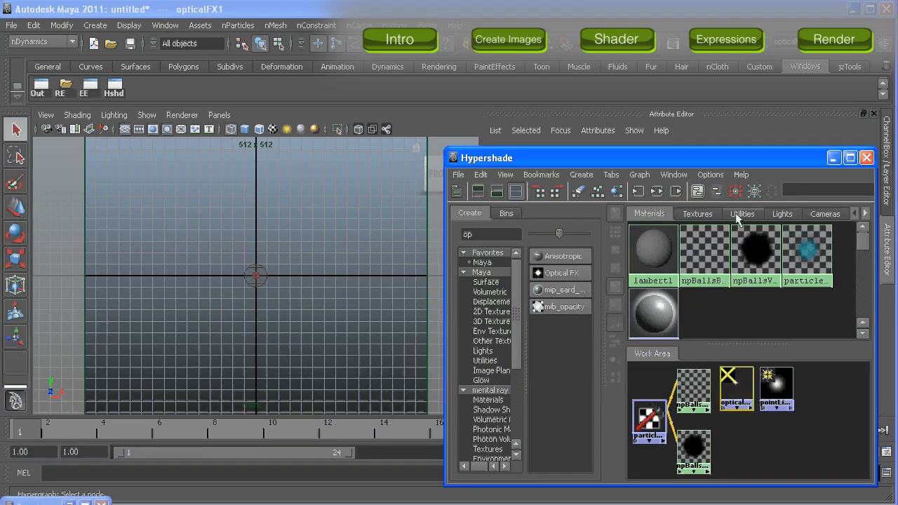
left_click(780, 214)
left_click_drag(658, 161, 282, 234)
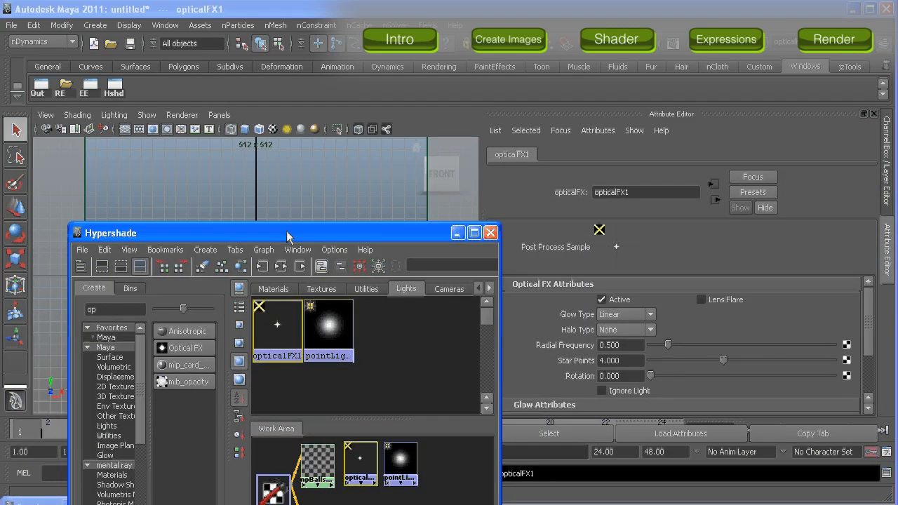
left_click(327, 328)
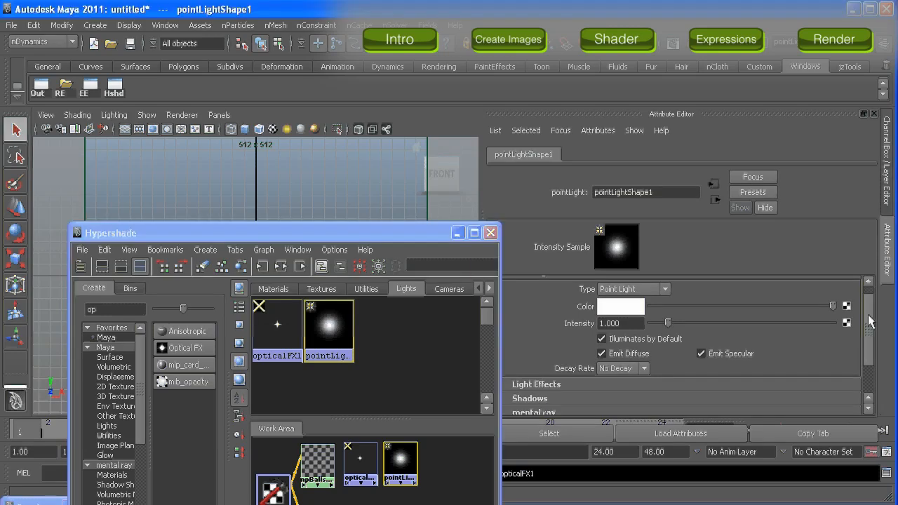
scroll(869, 340, "down", 2)
scroll(870, 340, "down", 1)
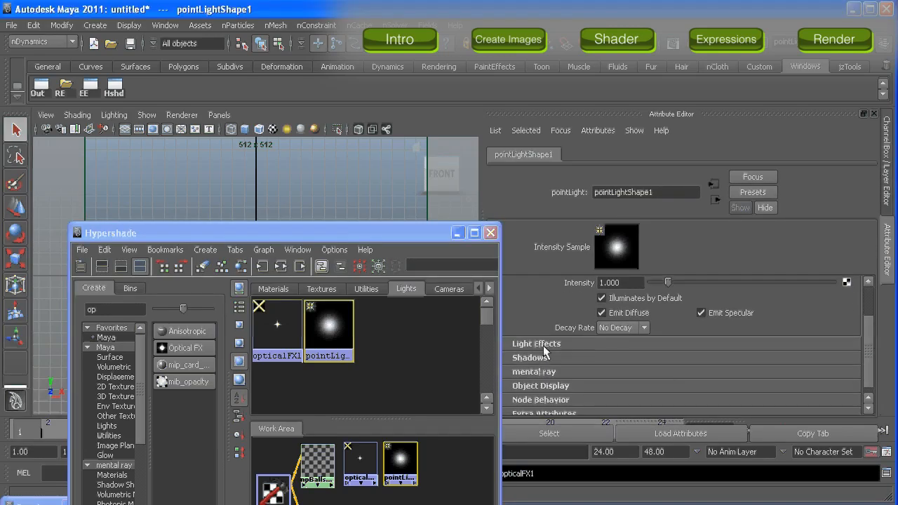
left_click(583, 344)
left_click_drag(397, 233, 343, 219)
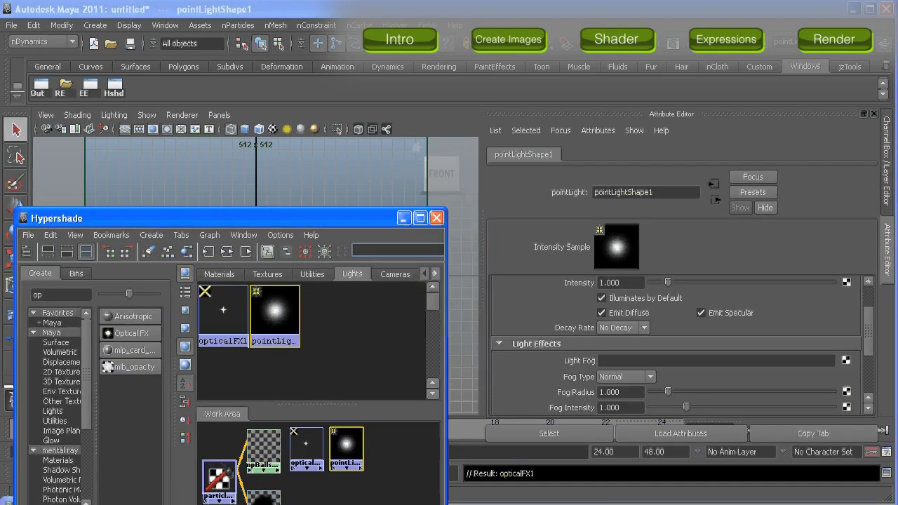
scroll(865, 337, "down", 1)
scroll(864, 339, "down", 1)
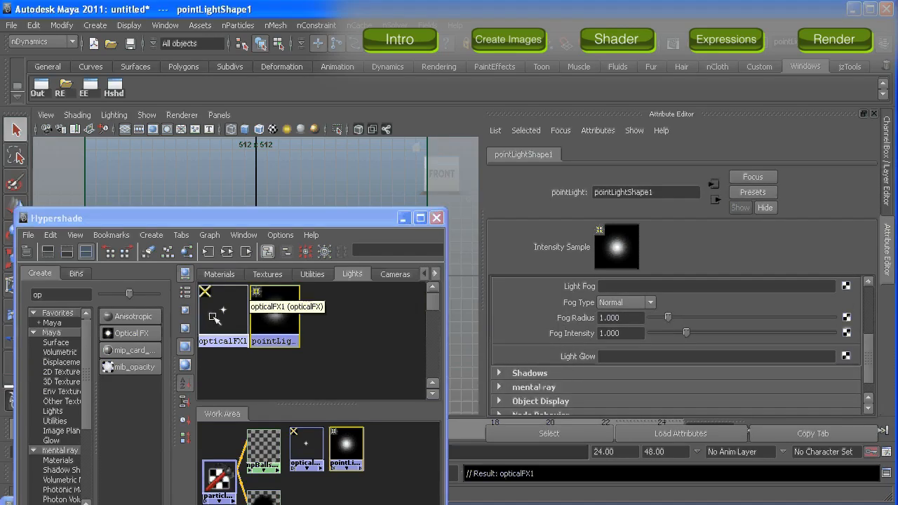
middle_click_drag(211, 324, 567, 352)
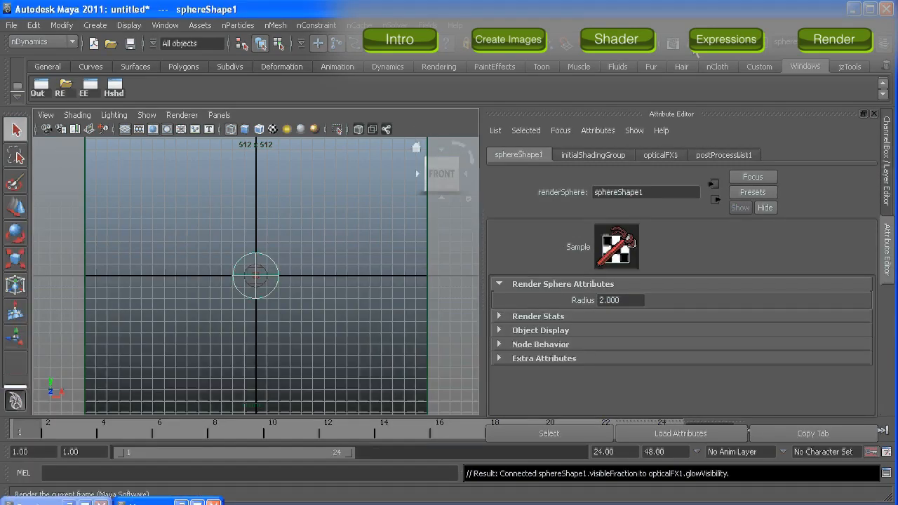
- Render the front view and start saving the rendered star image in Tiff format
left_click(691, 44)
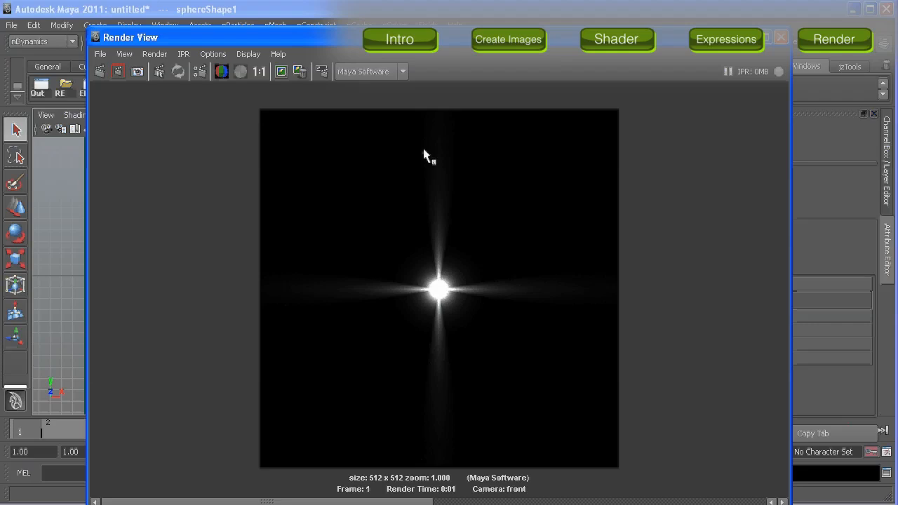
left_click(100, 54)
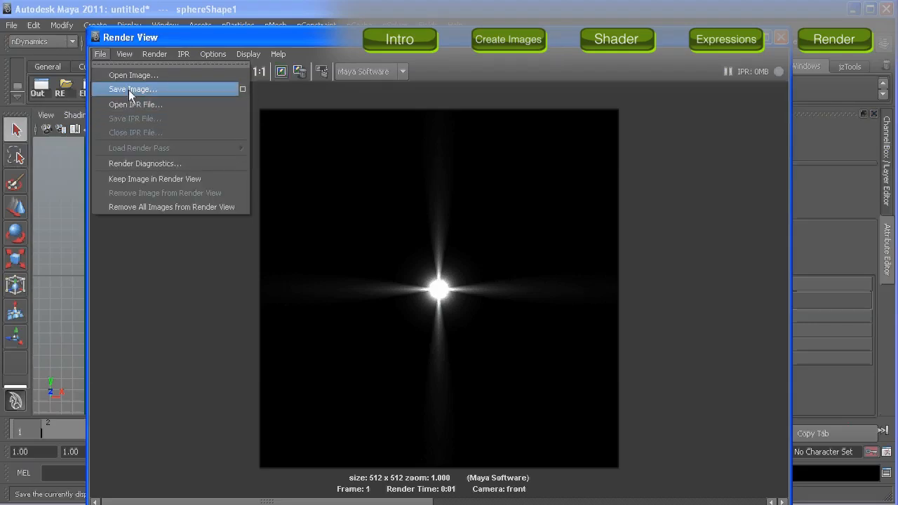
left_click(127, 90)
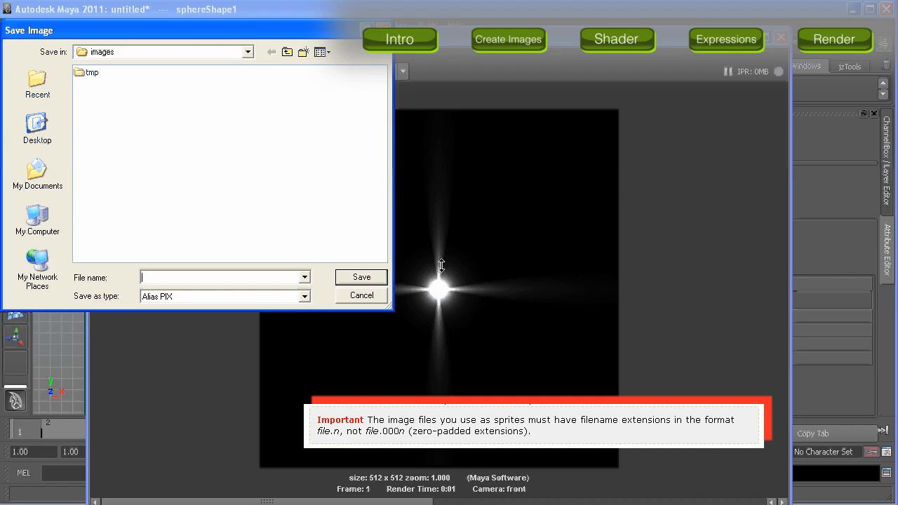
left_click(163, 297)
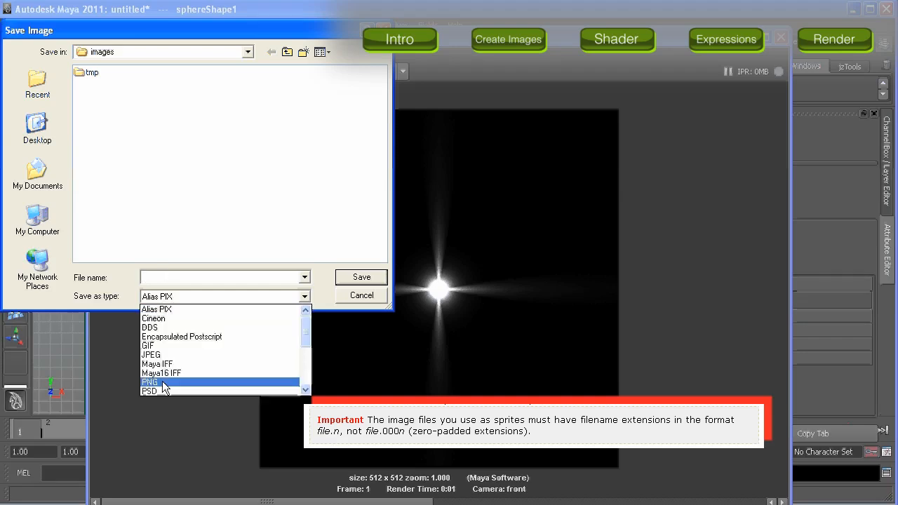
left_click_drag(310, 333, 308, 382)
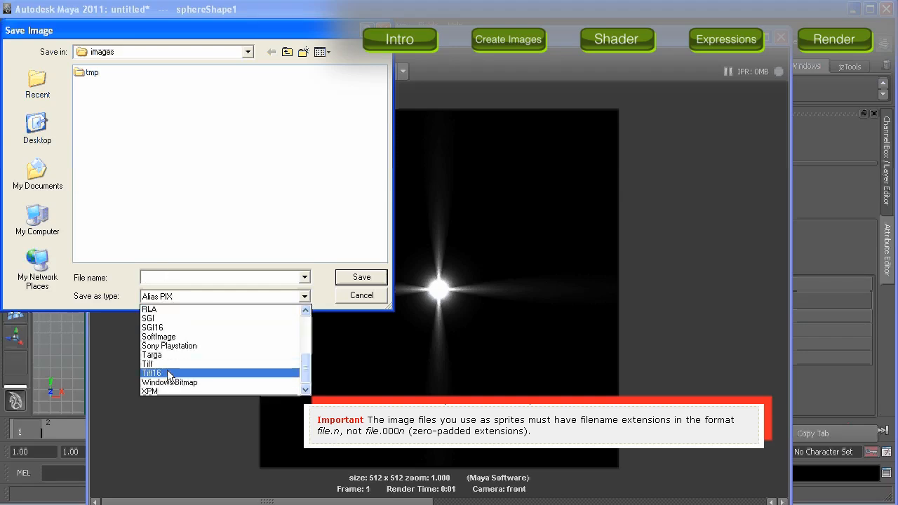
left_click(161, 364)
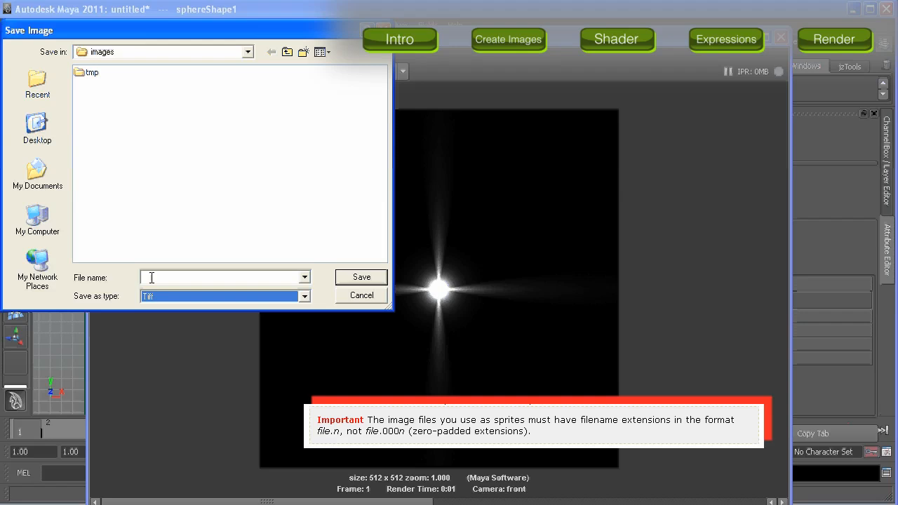
- Save the image as pixie_1 in the project's sourceimages folder
left_click(287, 52)
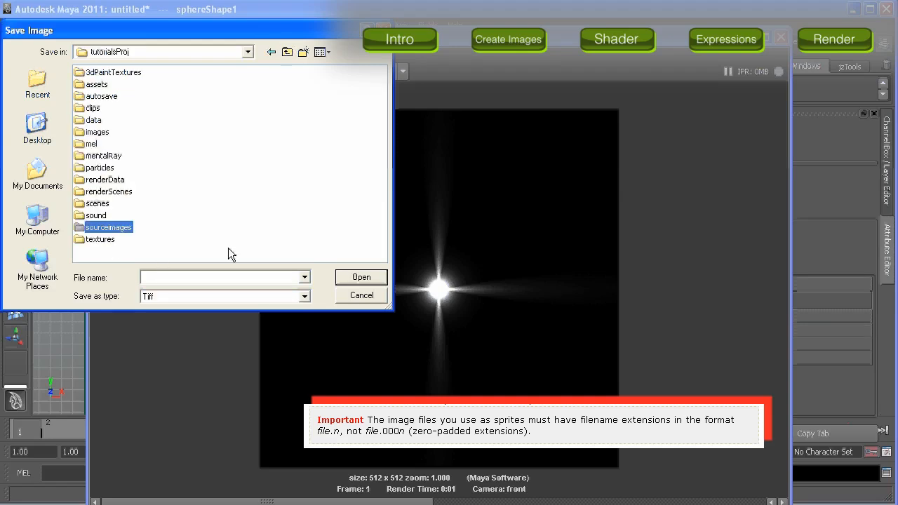
left_click(109, 227)
left_click(359, 279)
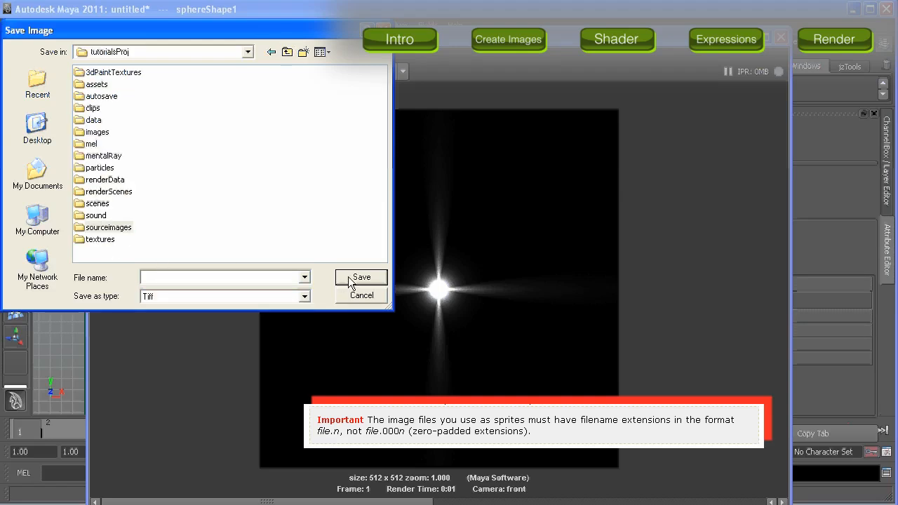
left_click(179, 271)
type("pixie_1")
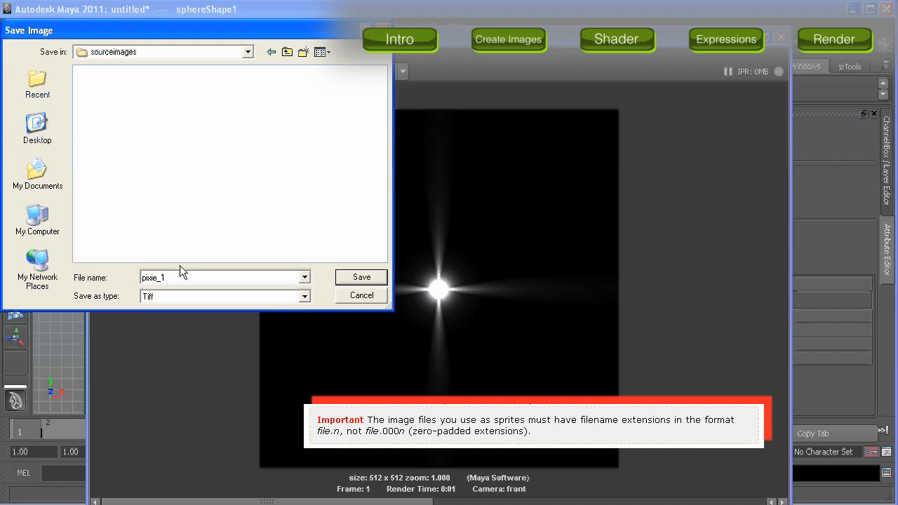
left_click(362, 278)
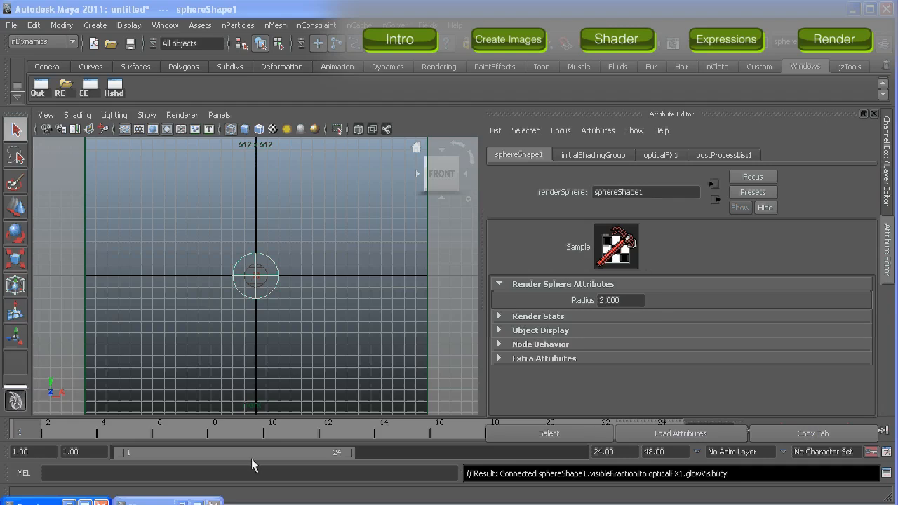
- Select the Optical FX node in Hypershade and start an IPR render with the whole frame as the tuning region
left_click(179, 501)
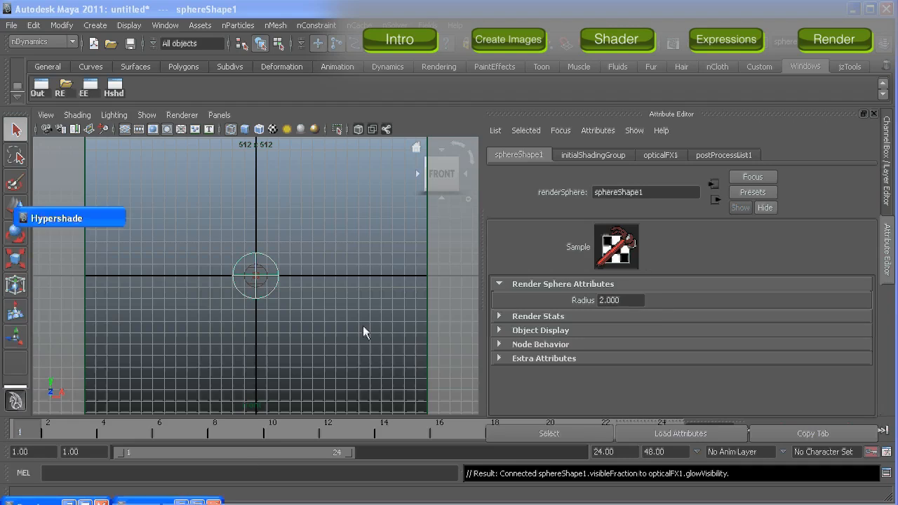
left_click(223, 310)
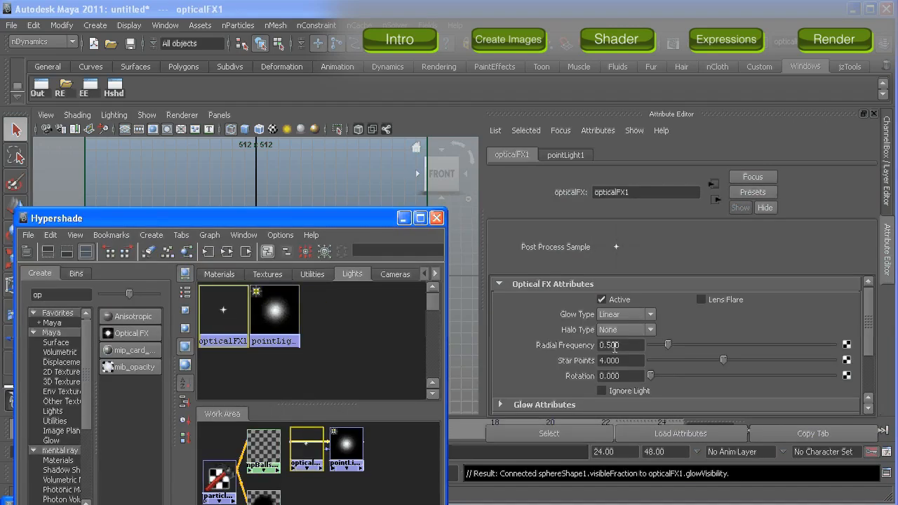
scroll(615, 330, "down", 2)
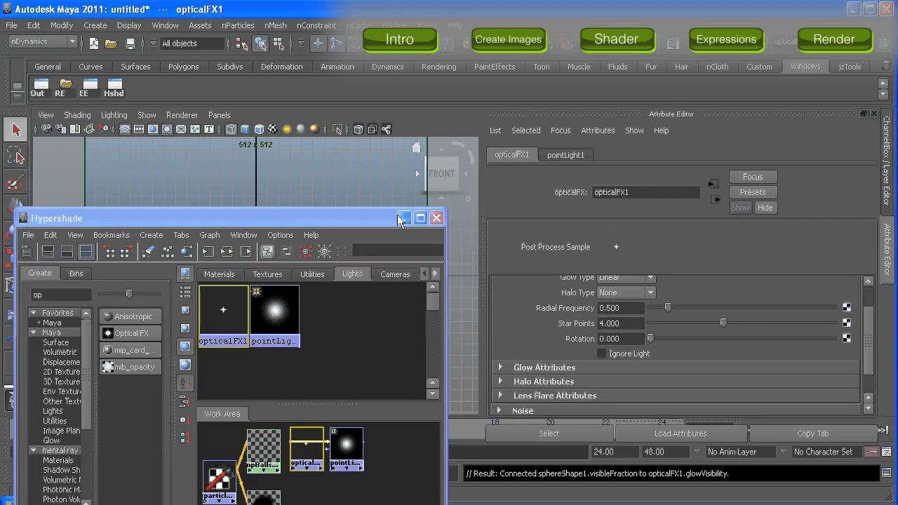
left_click(728, 55)
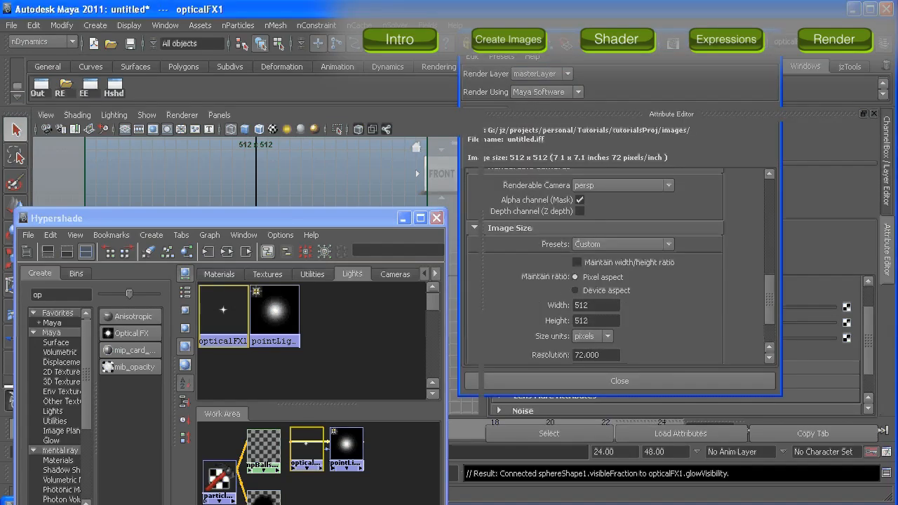
left_click(703, 45)
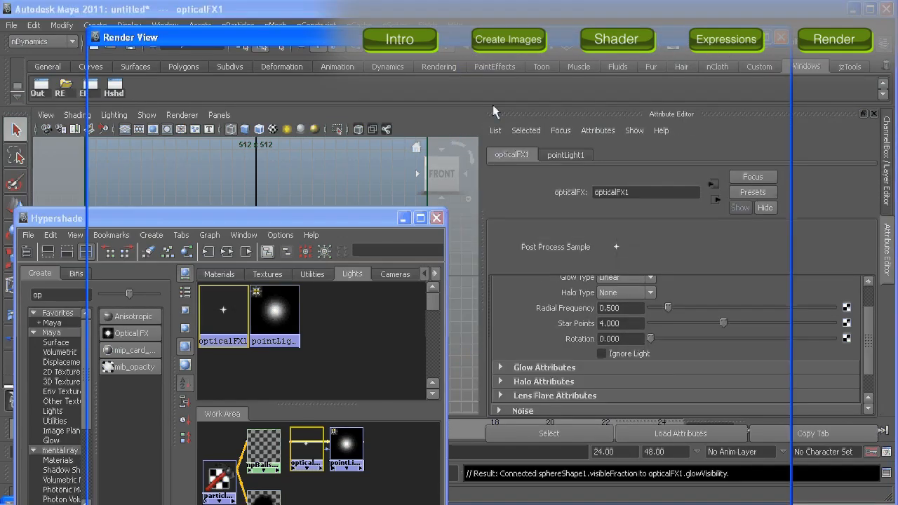
left_click(159, 73)
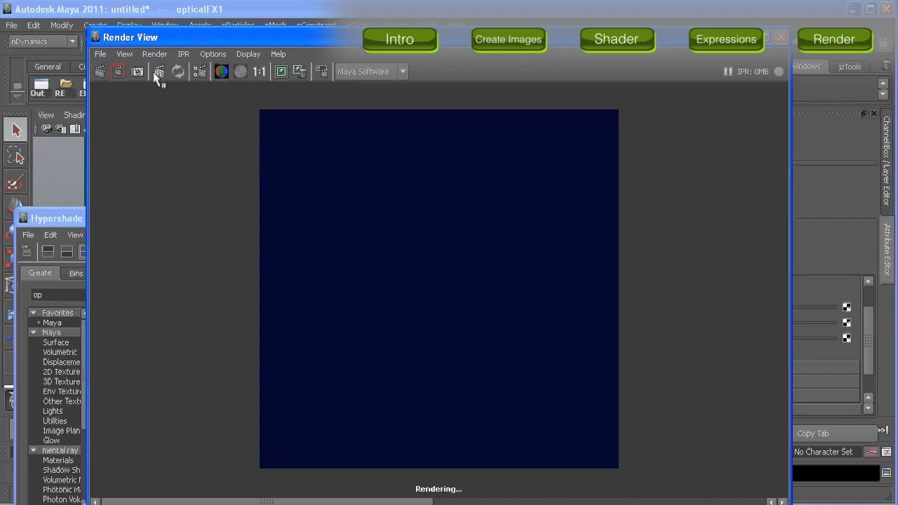
left_click_drag(227, 90, 638, 476)
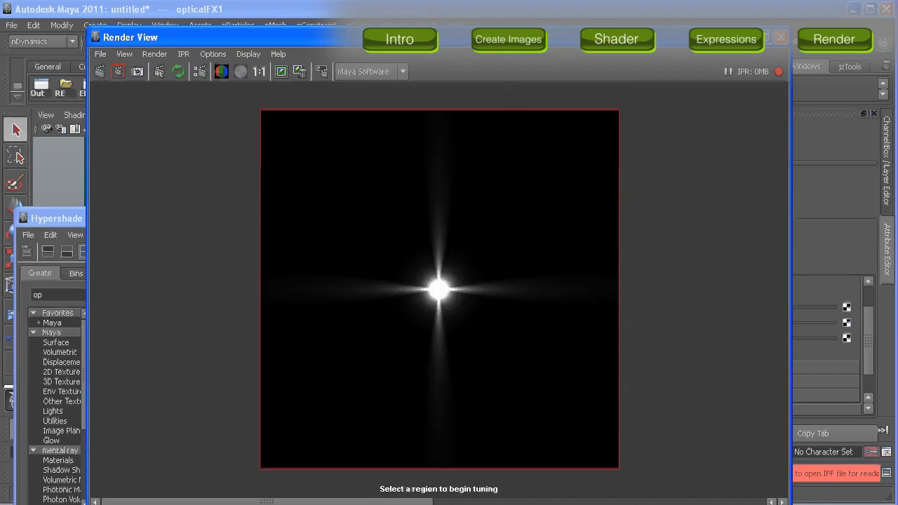
- Set the Optical FX node's Star Points to 5 with its attributes uncovered beside the render
left_click_drag(530, 39, 330, 61)
double_click(610, 323)
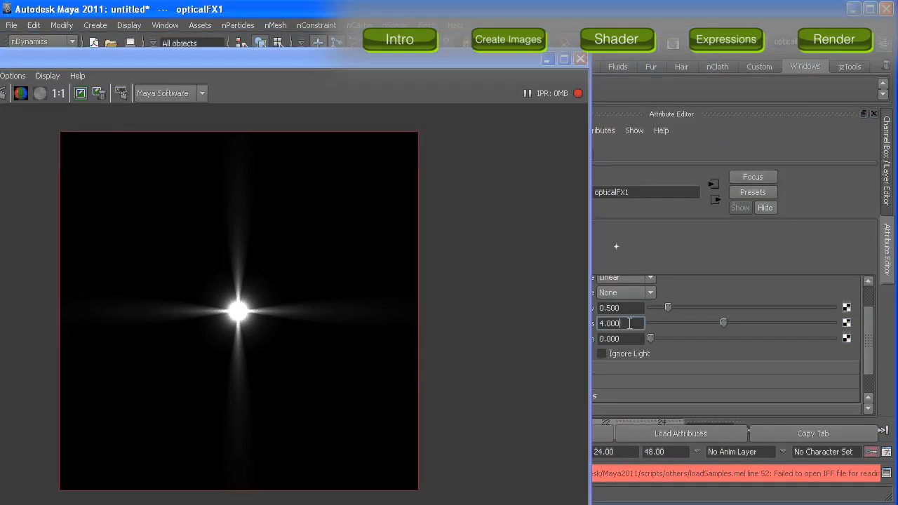
type("5")
key("Return")
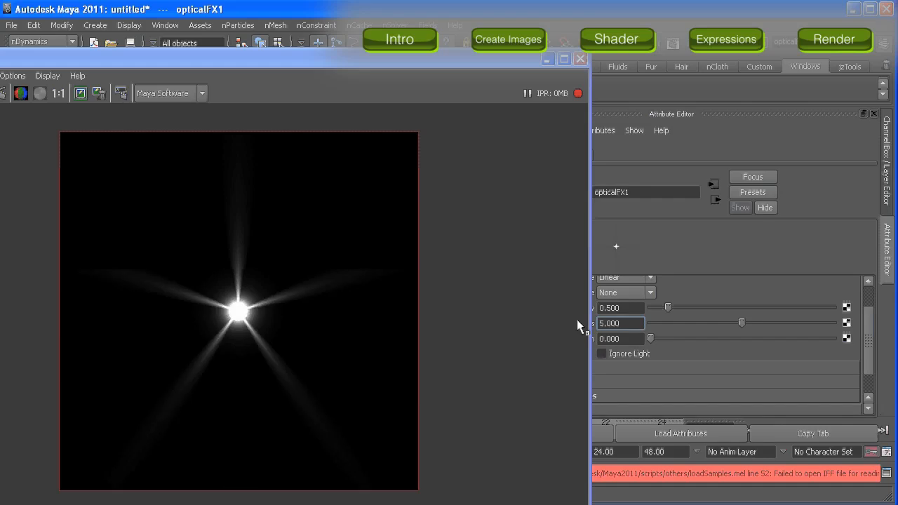
- Set the Optical FX node's Star Points to 8 and its Glow Spread to 1.231
left_click_drag(452, 58, 366, 71)
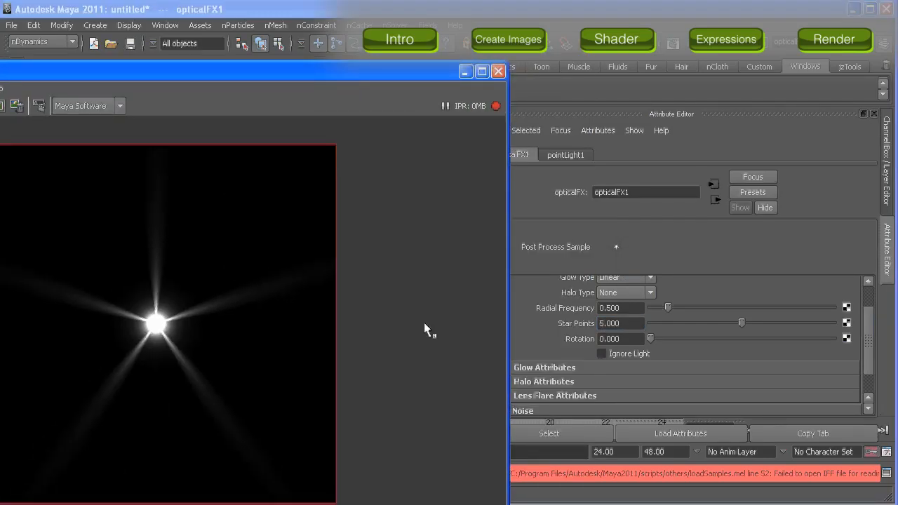
left_click_drag(191, 71, 279, 66)
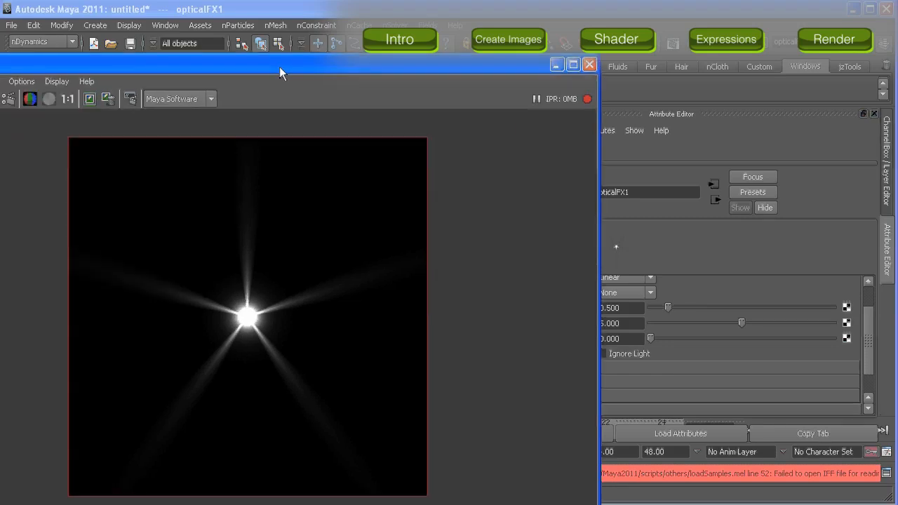
left_click_drag(199, 68, 359, 64)
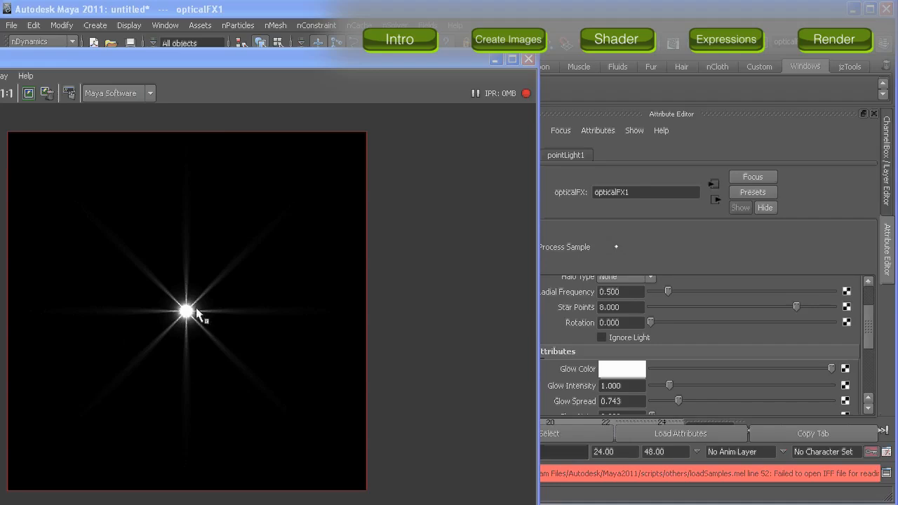
left_click(496, 61)
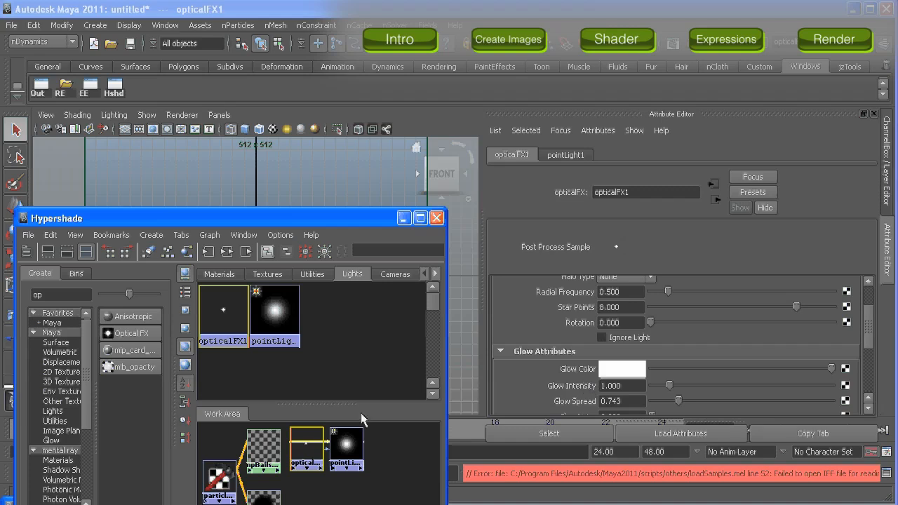
left_click(669, 42)
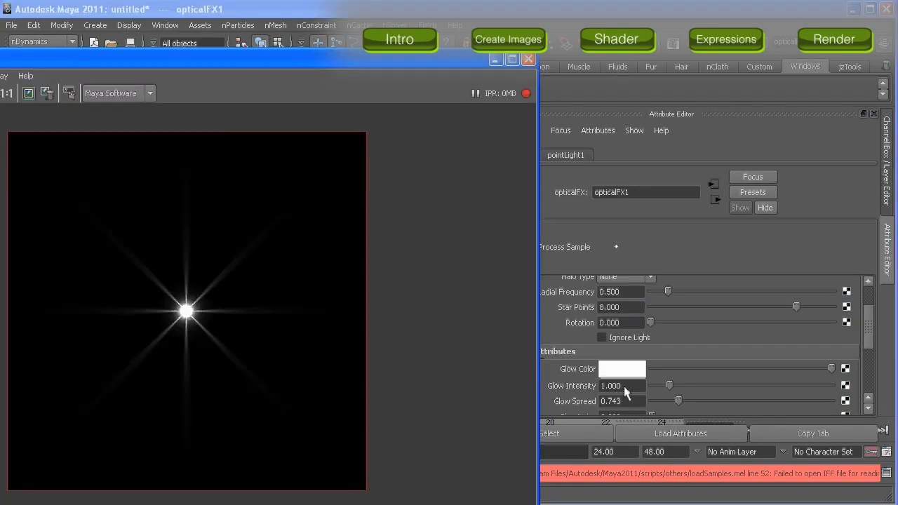
left_click_drag(678, 400, 695, 400)
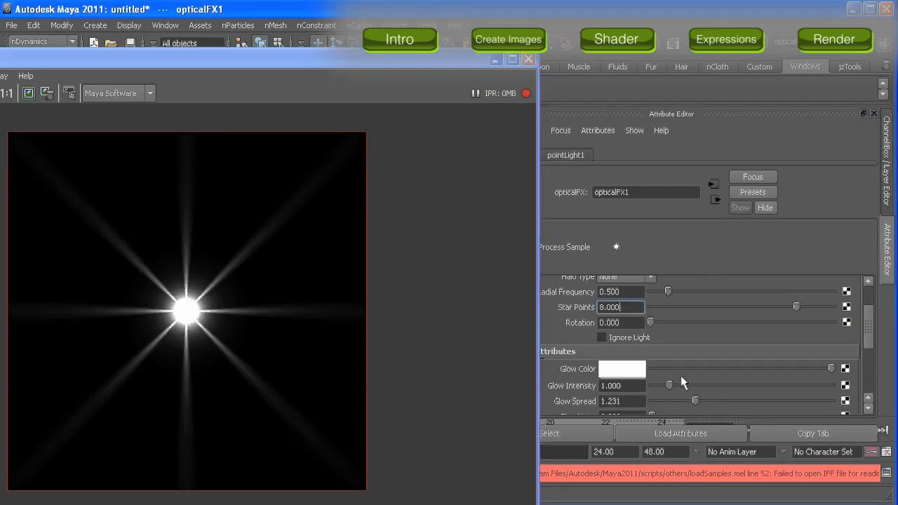
- Delete the Optical FX and point light nodes from the Hypershade
left_click(494, 59)
left_click_drag(278, 374, 214, 329)
key("Delete")
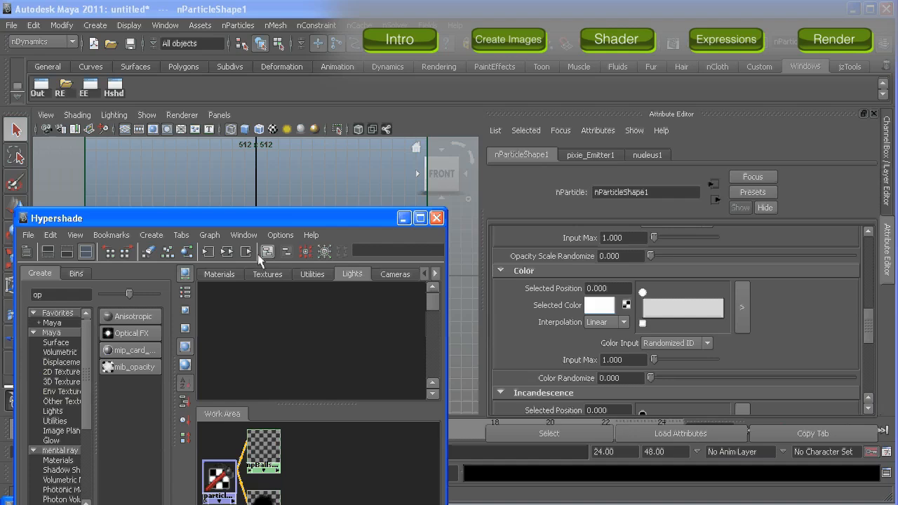
- Show the Hypershade materials, clear the "op" node filter and create a new Lambert material
left_click(216, 275)
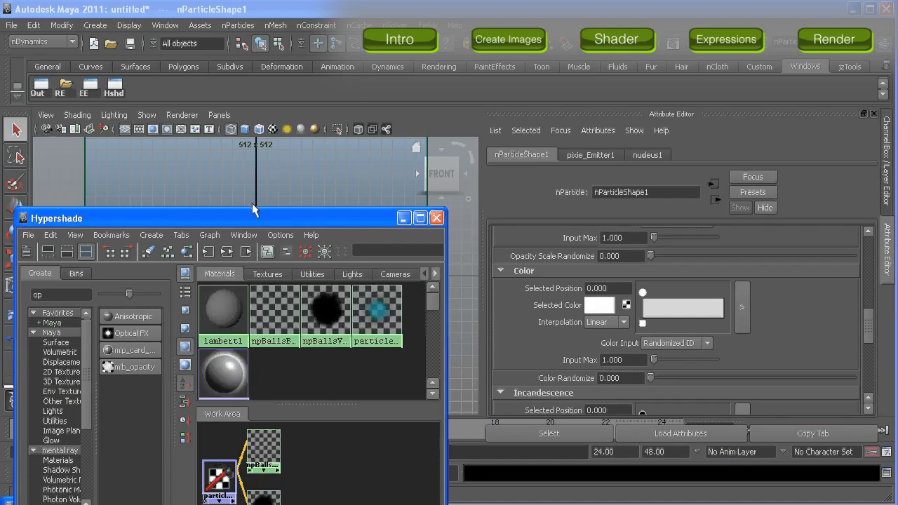
left_click_drag(255, 214, 316, 137)
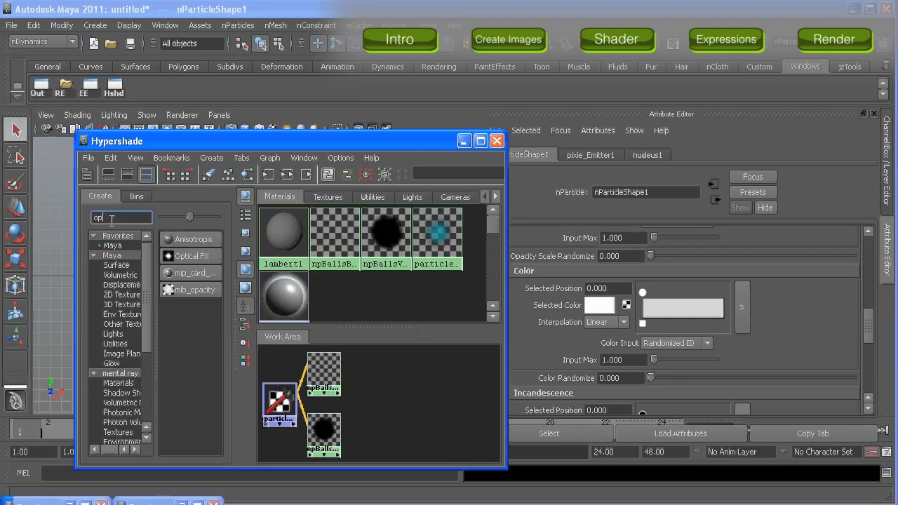
key("BackSpace")
key("BackSpace")
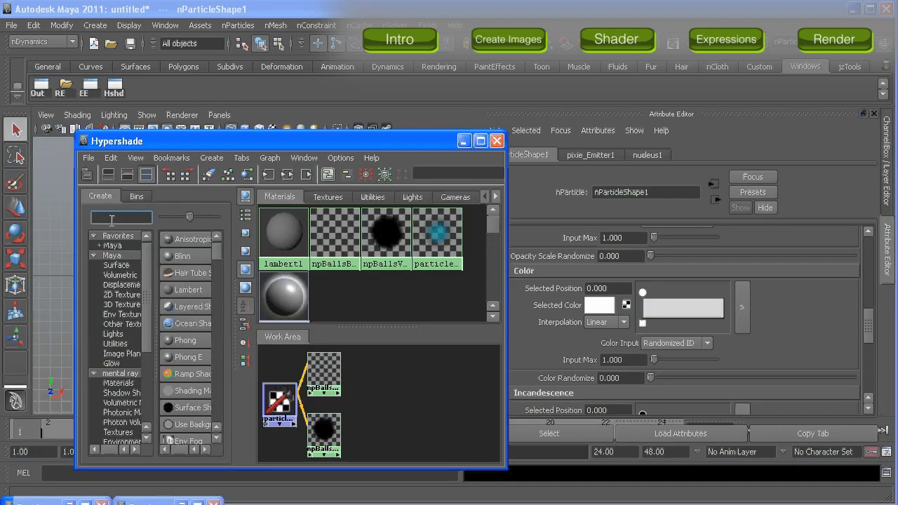
left_click(191, 288)
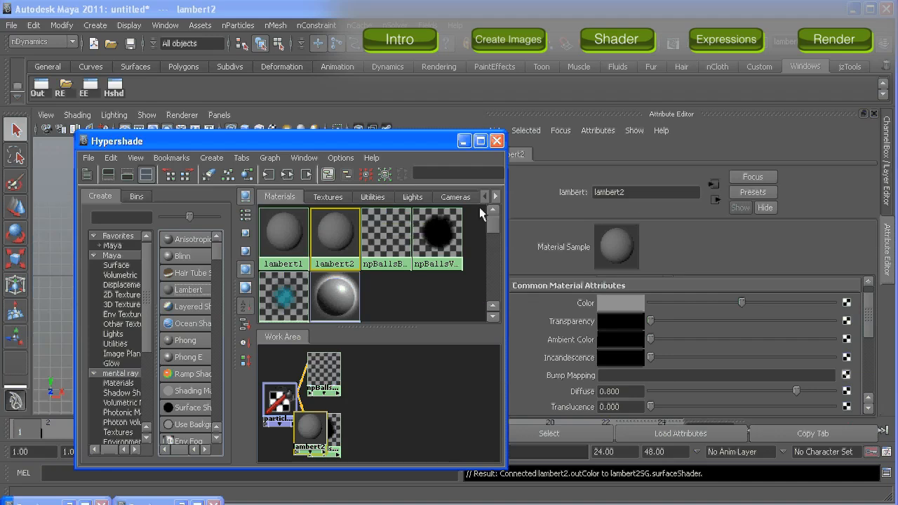
- Map a File texture to the new Lambert's Color and load pixie_1 from the sourceimages folder as its image
left_click(463, 141)
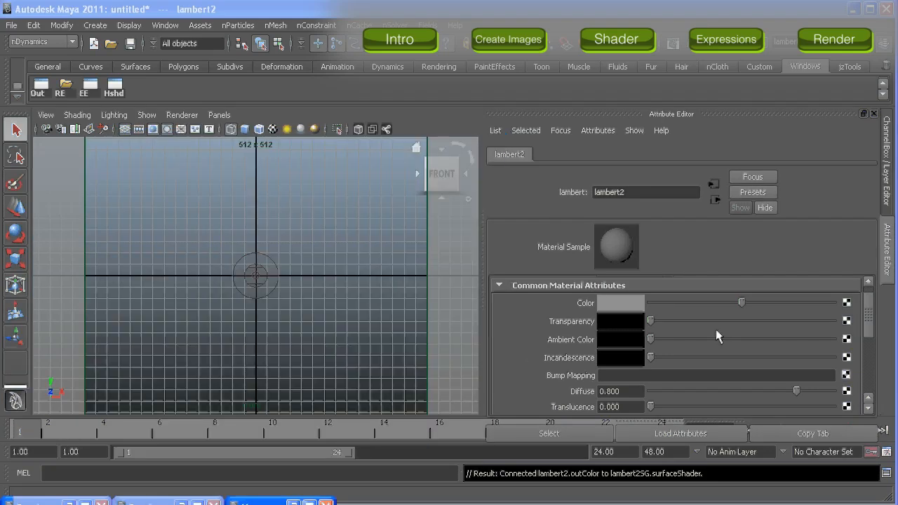
left_click(845, 306)
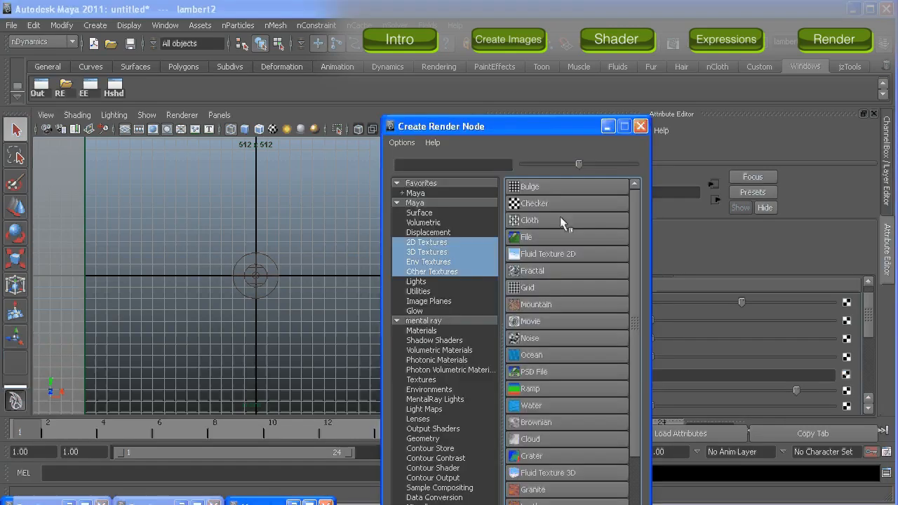
left_click(559, 216)
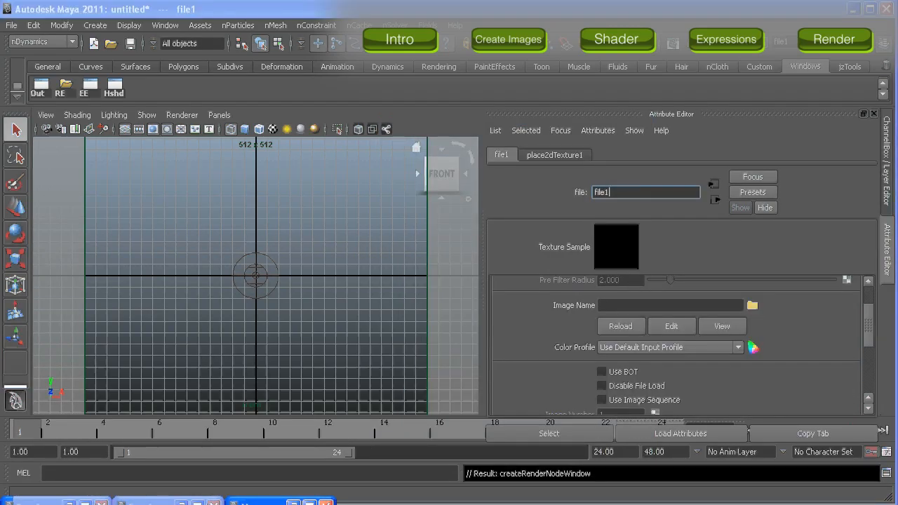
left_click_drag(895, 162, 518, 198)
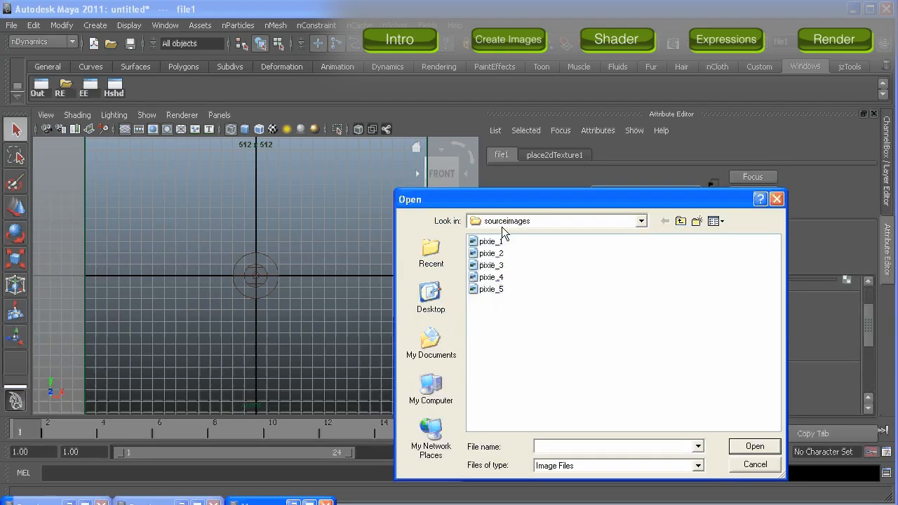
left_click(491, 241)
left_click(752, 449)
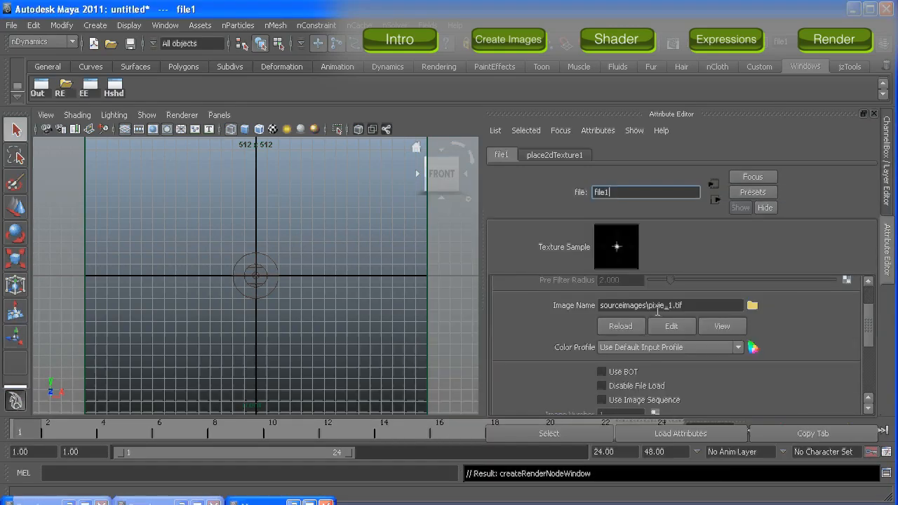
- Enable Use Image Sequence on the file texture and remove the expression driving its Image Number
left_click_drag(867, 319, 869, 372)
left_click(639, 349)
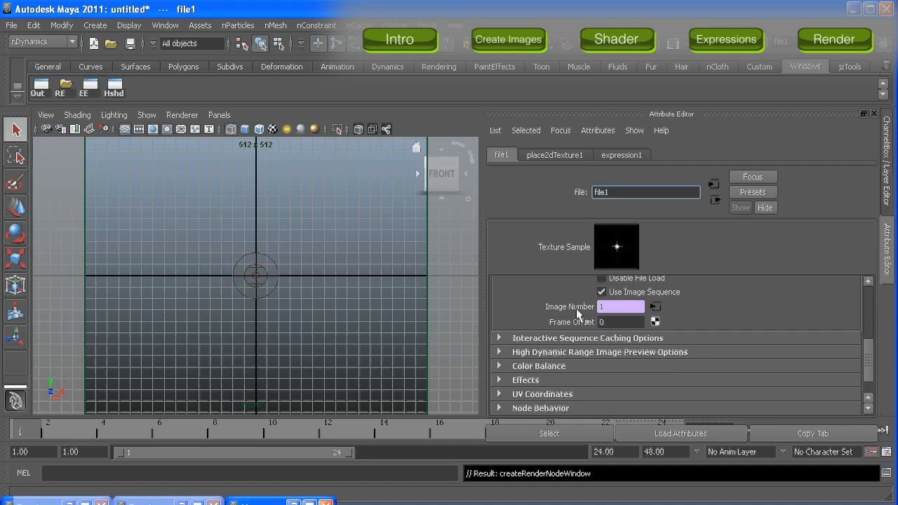
right_click(585, 309)
left_click(603, 327)
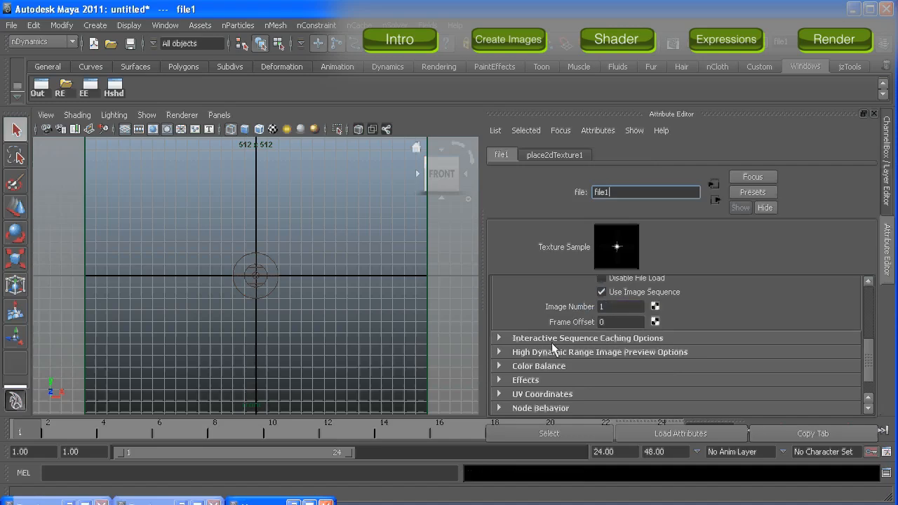
- Keyframe the file texture's Image Number at 1 on frame 1 and at 5 on frame 5
right_click(572, 311)
left_click(590, 325)
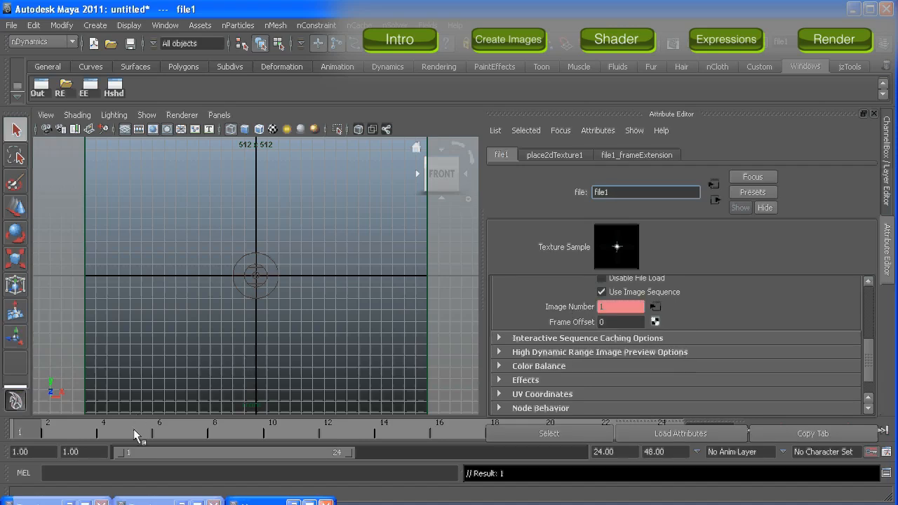
left_click_drag(103, 433, 133, 434)
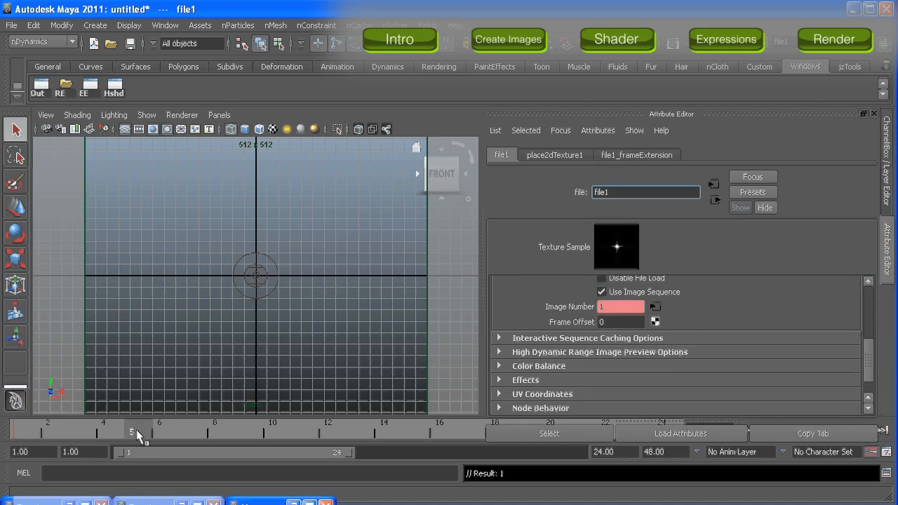
left_click(621, 307)
left_click_drag(617, 306, 588, 300)
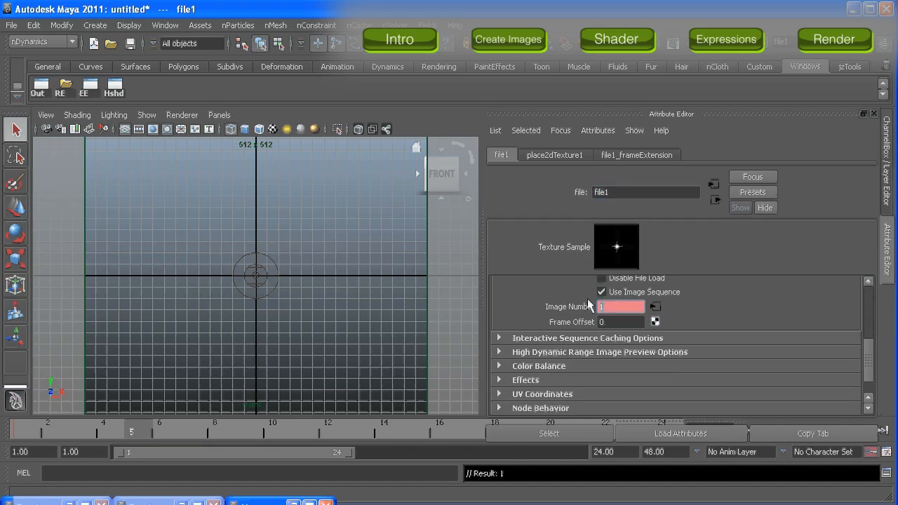
type("5")
key("Return")
right_click(594, 306)
left_click(618, 327)
- Enable interactive sequence caching for the file texture with Sequence Start 1 and Sequence End 5
left_click(521, 340)
left_click(603, 353)
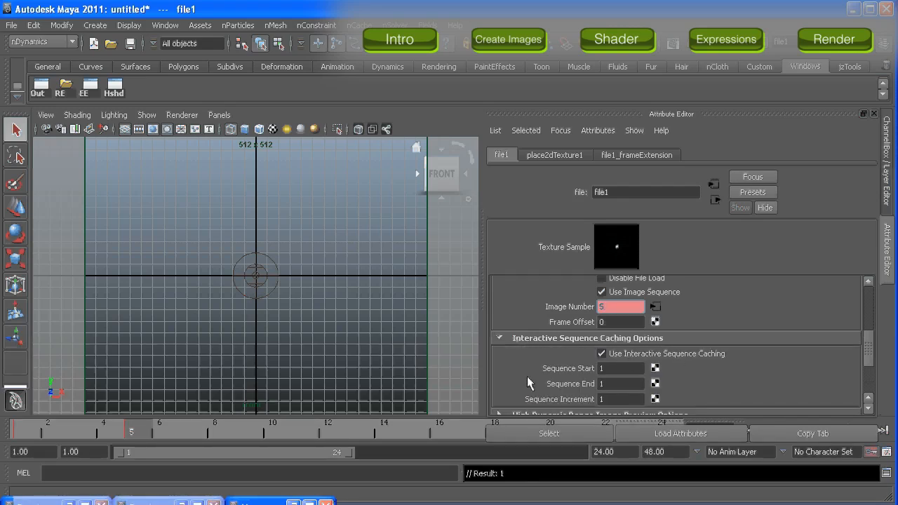
left_click(610, 368)
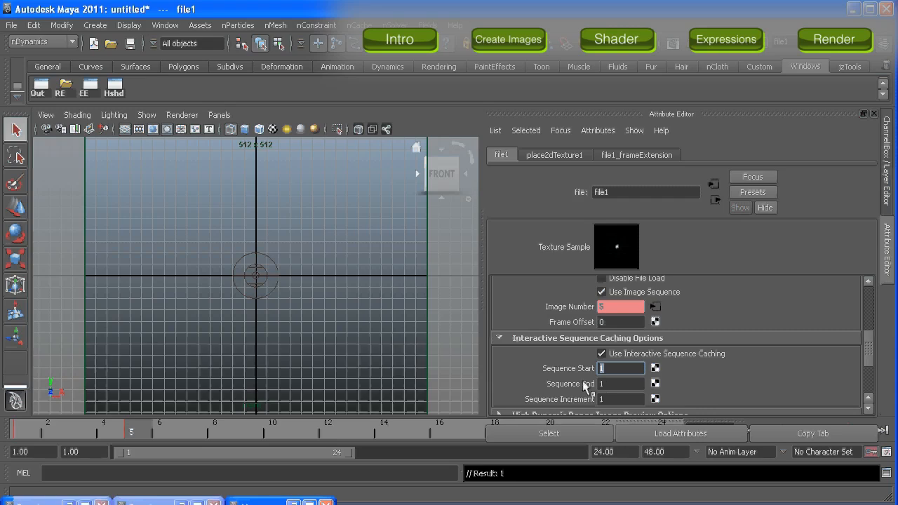
key("Tab")
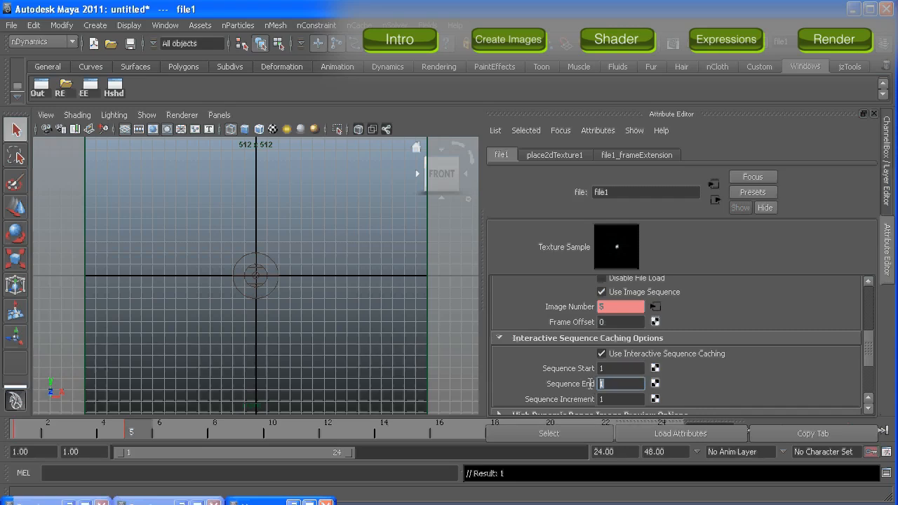
type("5")
left_click_drag(867, 340, 868, 350)
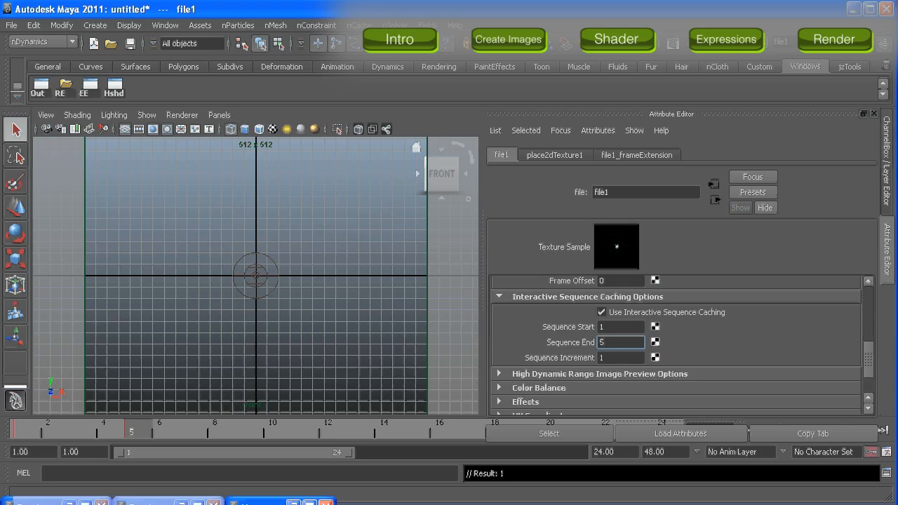
- Select nParticleShape1 and set its Particle Render Type to Sprites
left_click(727, 183)
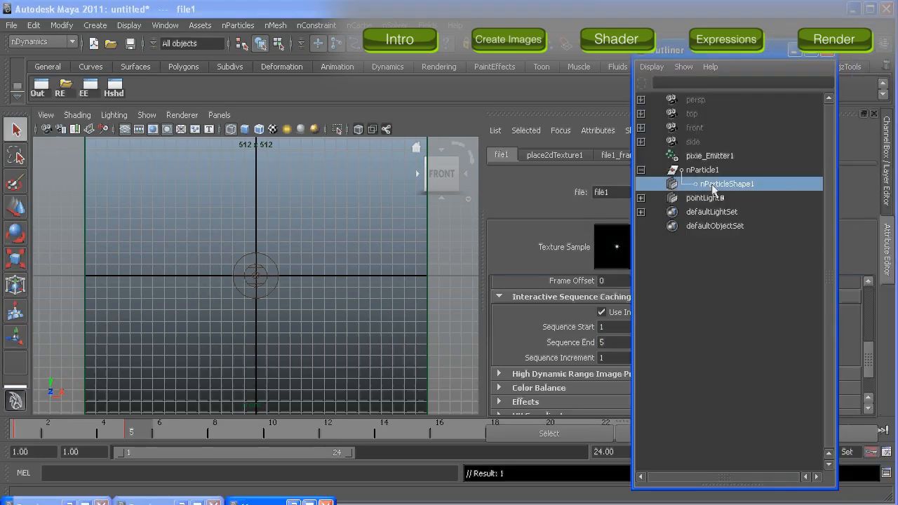
left_click(794, 51)
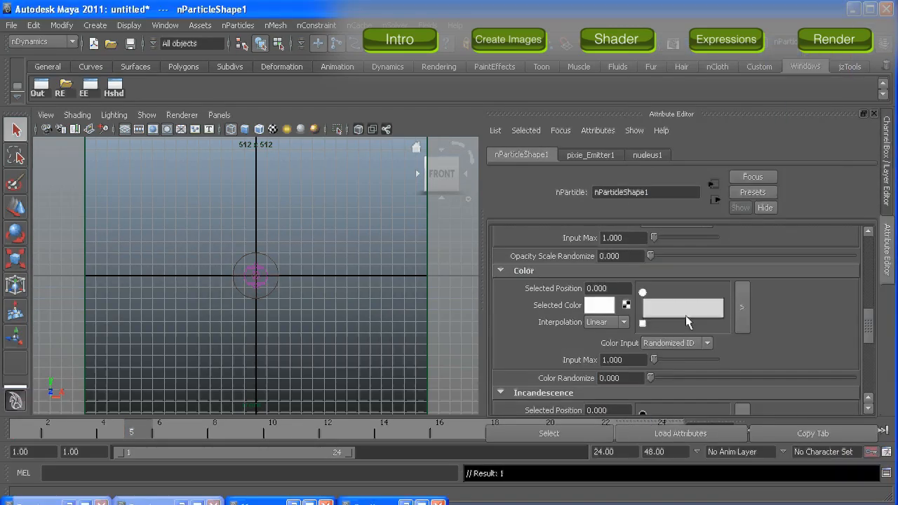
left_click_drag(868, 338, 870, 301)
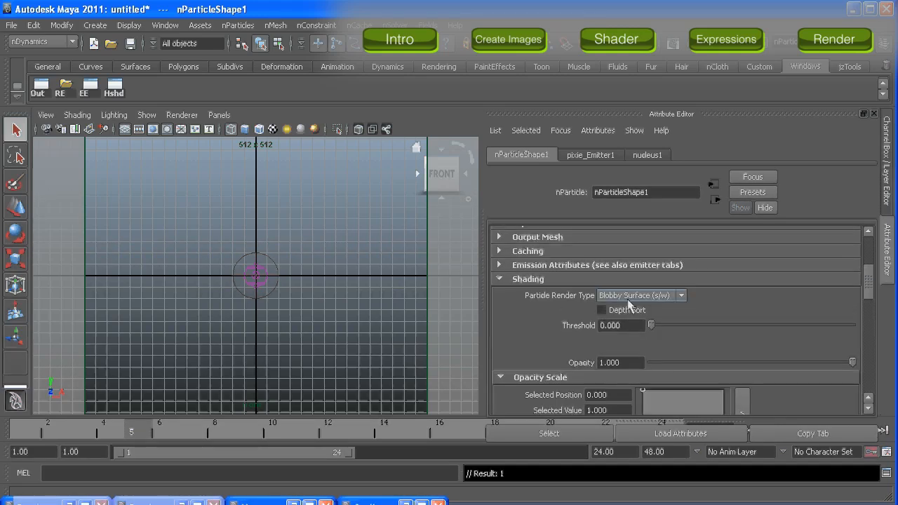
left_click(680, 295)
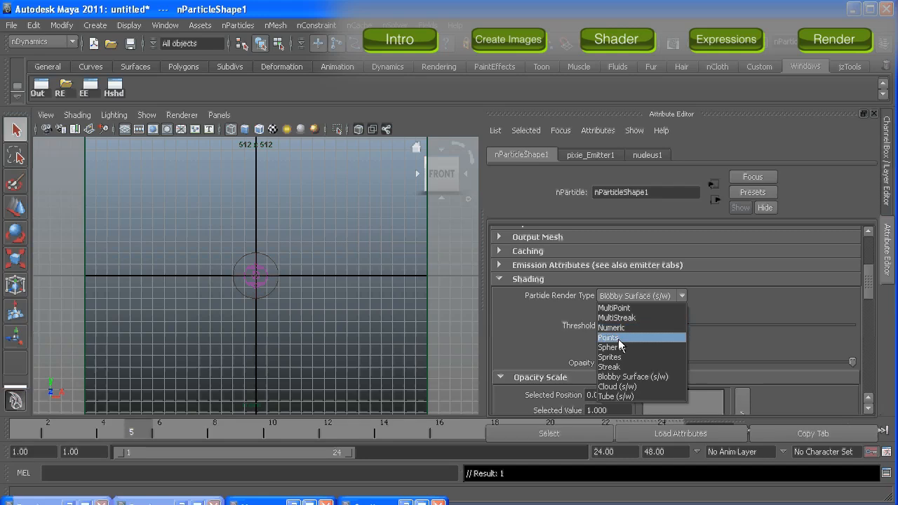
left_click(617, 358)
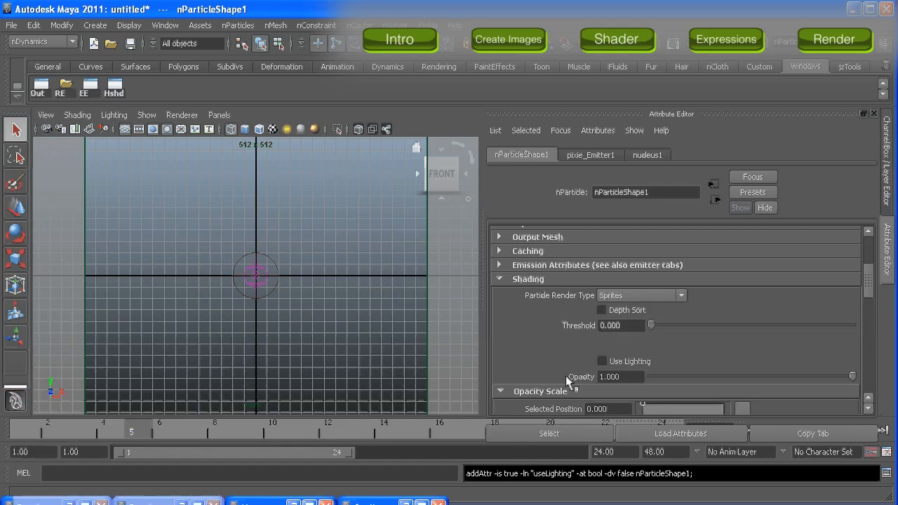
- Switch the viewport to the perspective camera, then play and stop the particle simulation
left_click(217, 115)
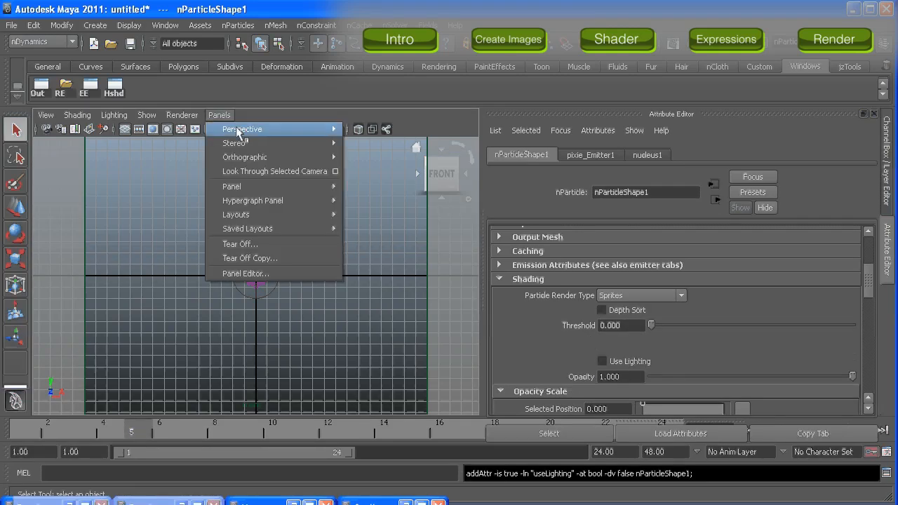
mouse_move(304, 130)
left_click(369, 129)
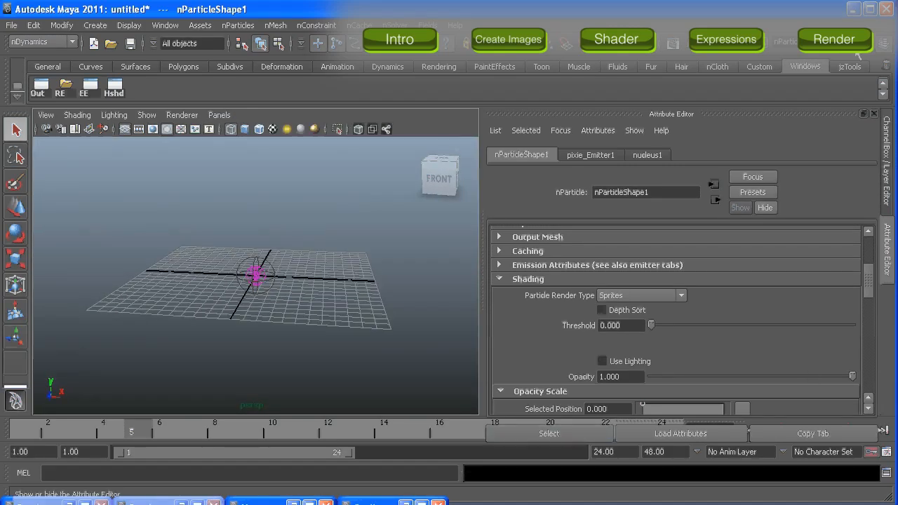
left_click(873, 115)
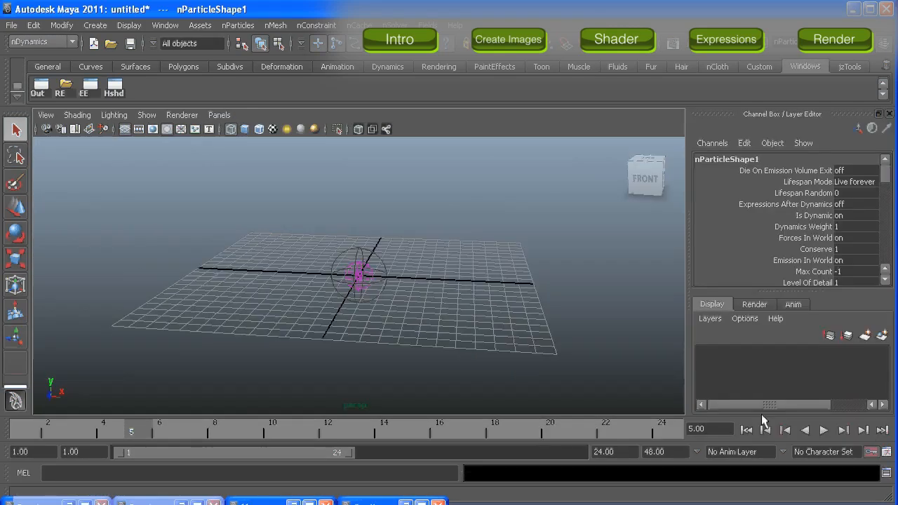
left_click(824, 429)
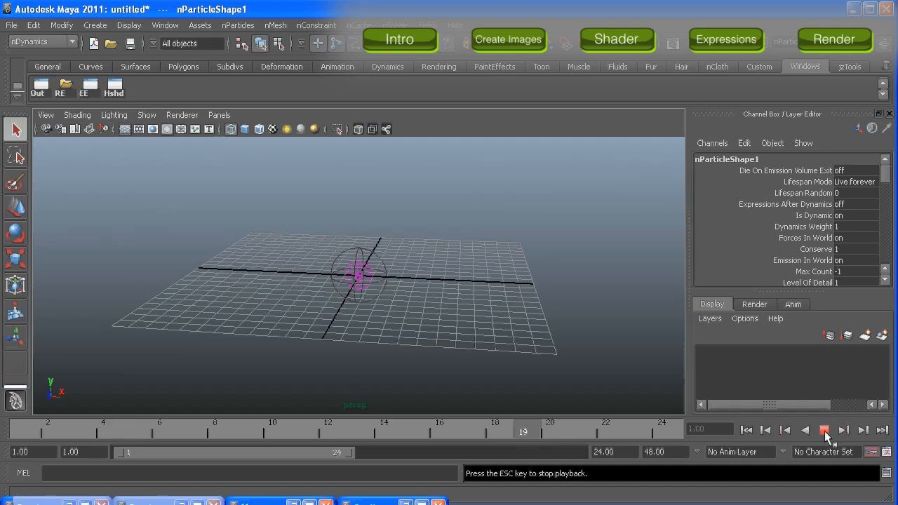
left_click(823, 429)
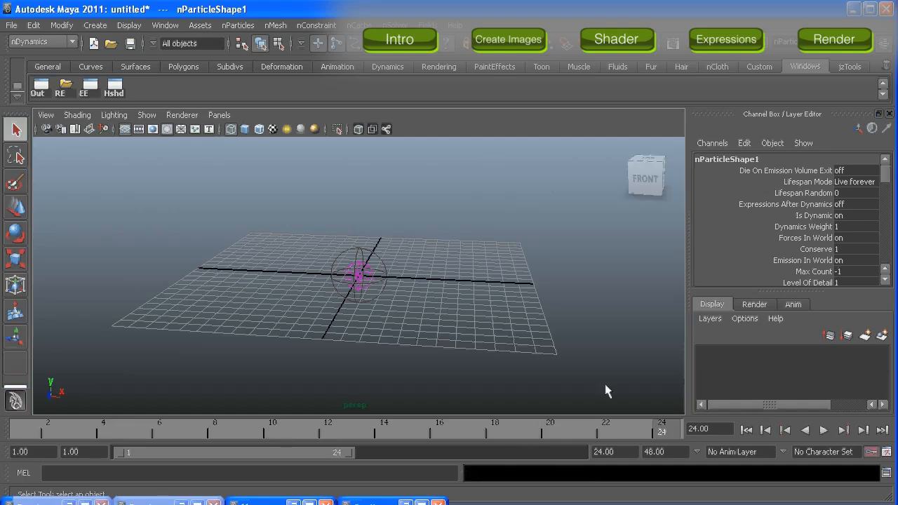
- Select pixie_Emitter1 and set its emission rate to 359.375 particles per second
left_click(412, 499)
left_click(709, 156)
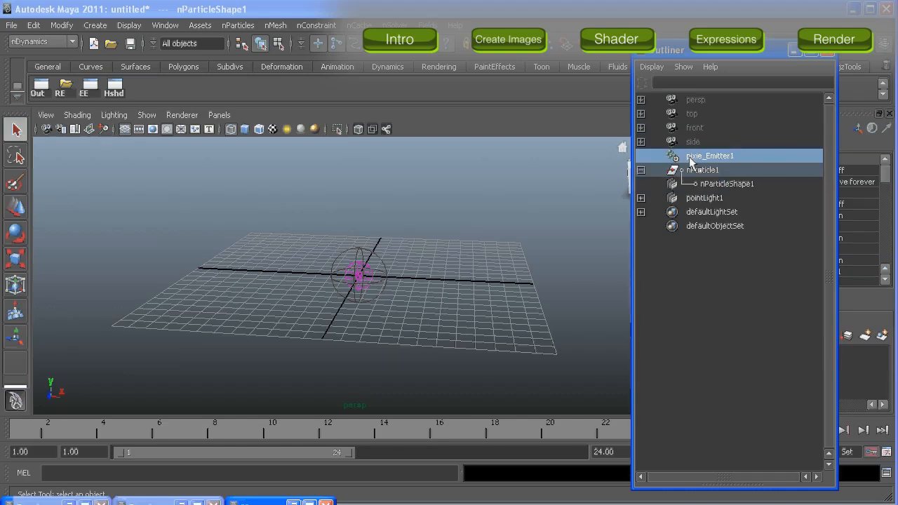
left_click_drag(704, 55, 429, 110)
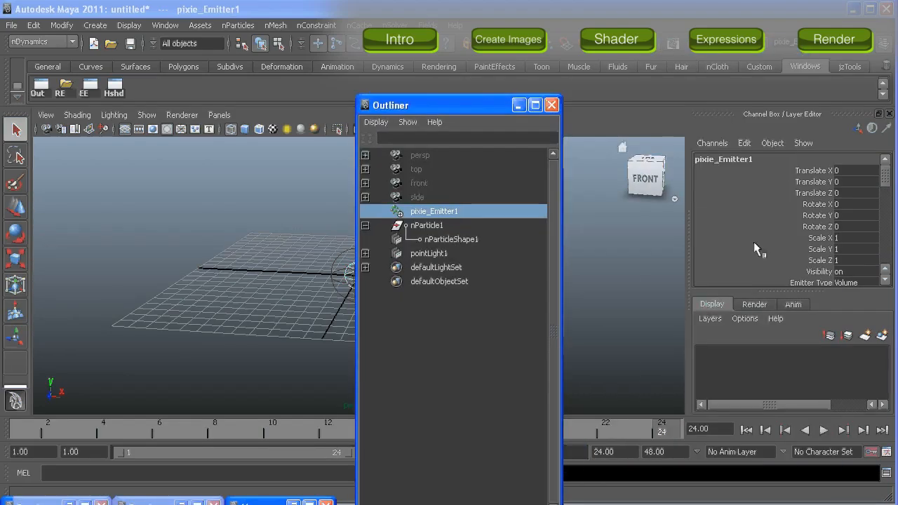
key("ctrl+a")
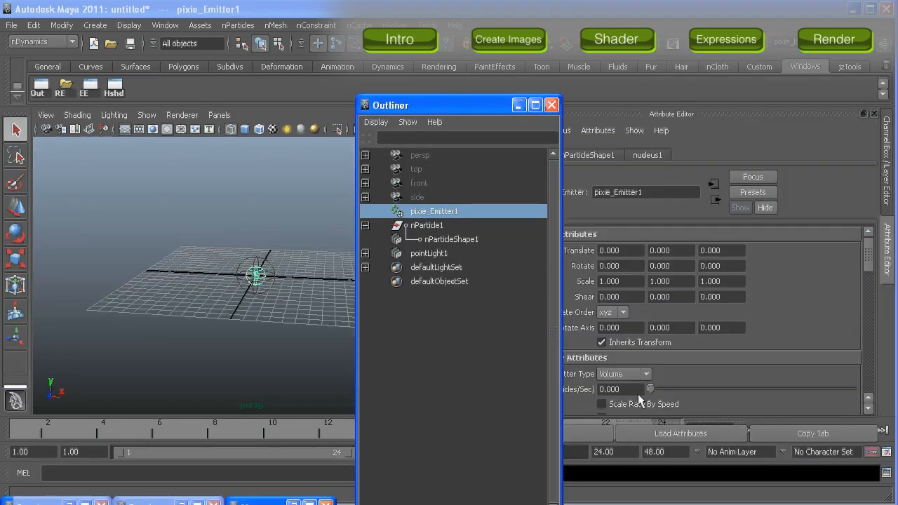
left_click_drag(649, 389, 690, 384)
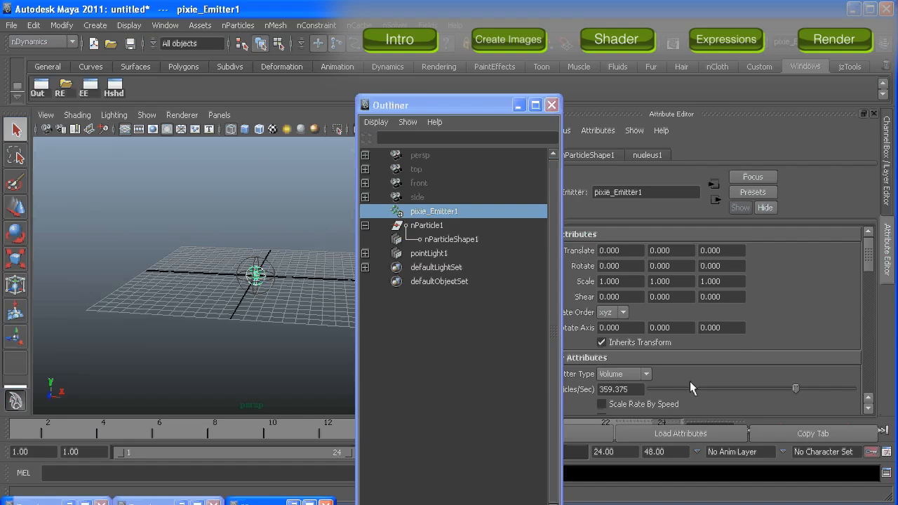
left_click(517, 105)
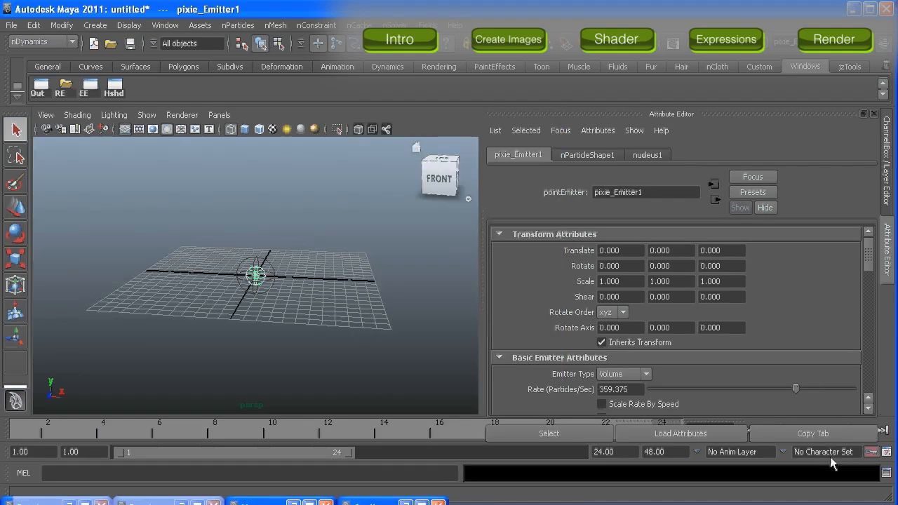
- Turn off Collide and Self Collide in nParticleShape1's collision settings
left_click(612, 150)
left_click_drag(868, 297, 868, 242)
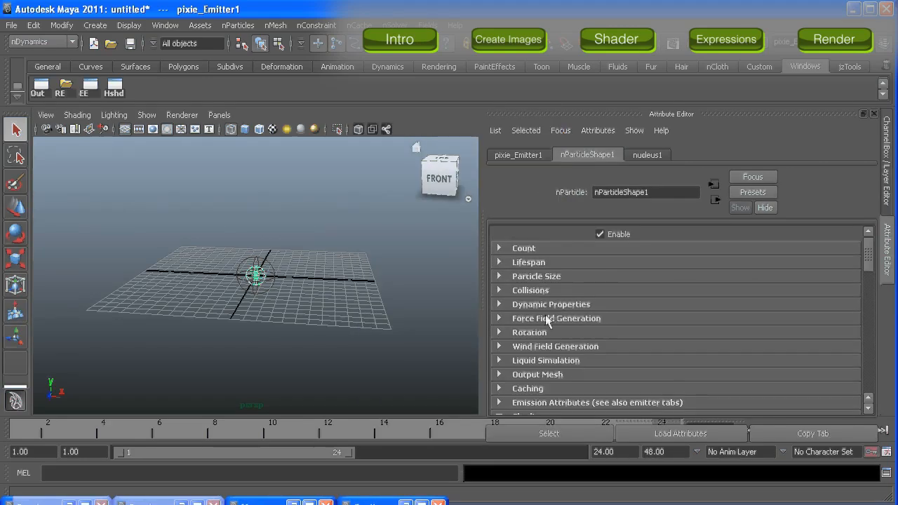
left_click(529, 289)
left_click(621, 305)
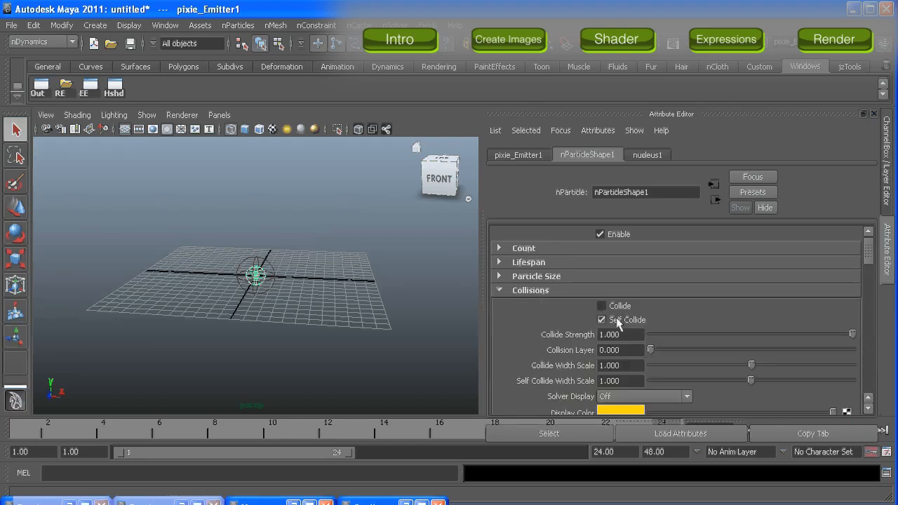
left_click(617, 319)
- Extend the playback range to end at frame 500 and play the particle simulation to about frame 28
left_click(872, 114)
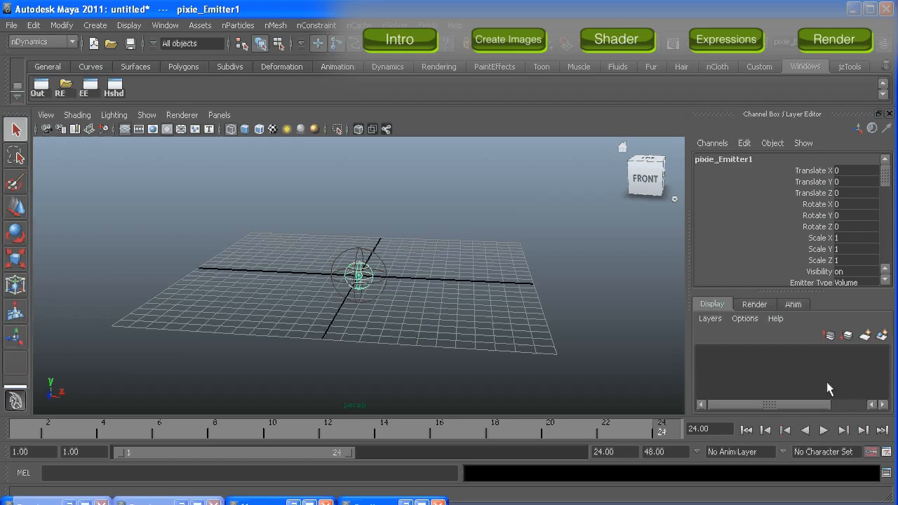
left_click(823, 430)
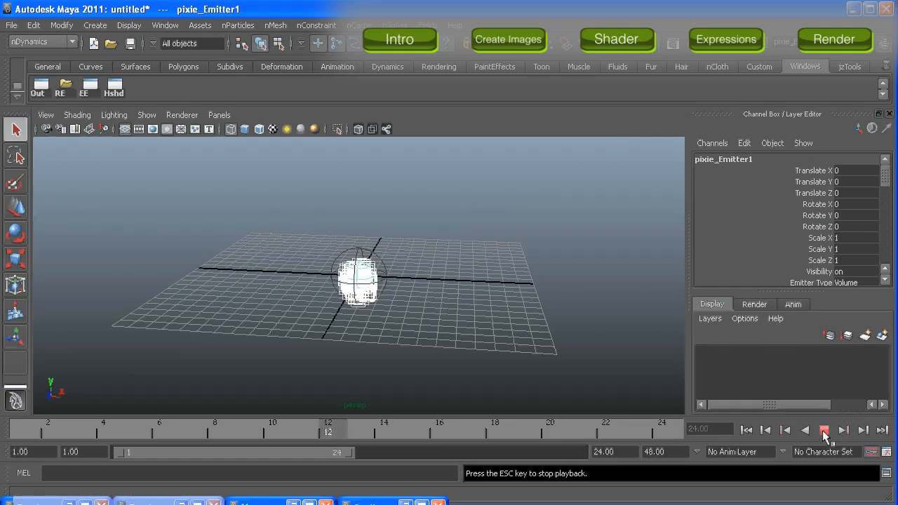
double_click(603, 450)
type("500")
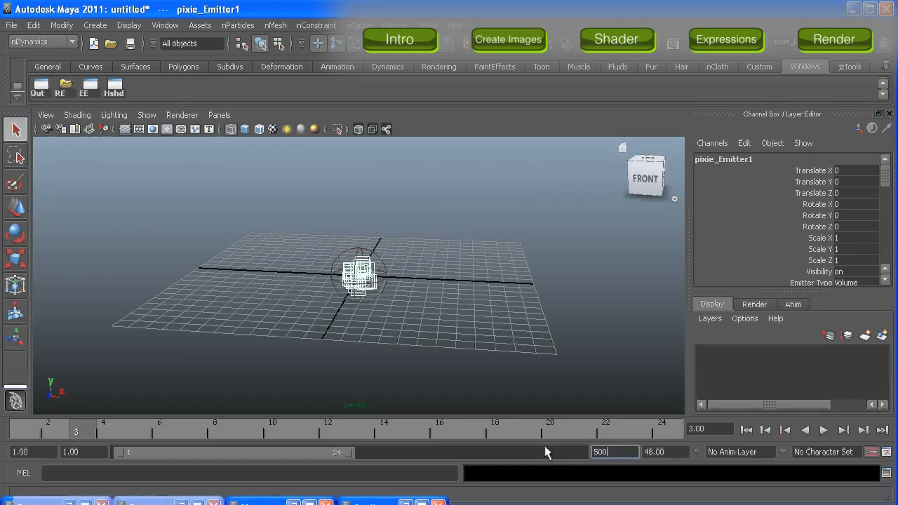
key("Return")
left_click(823, 430)
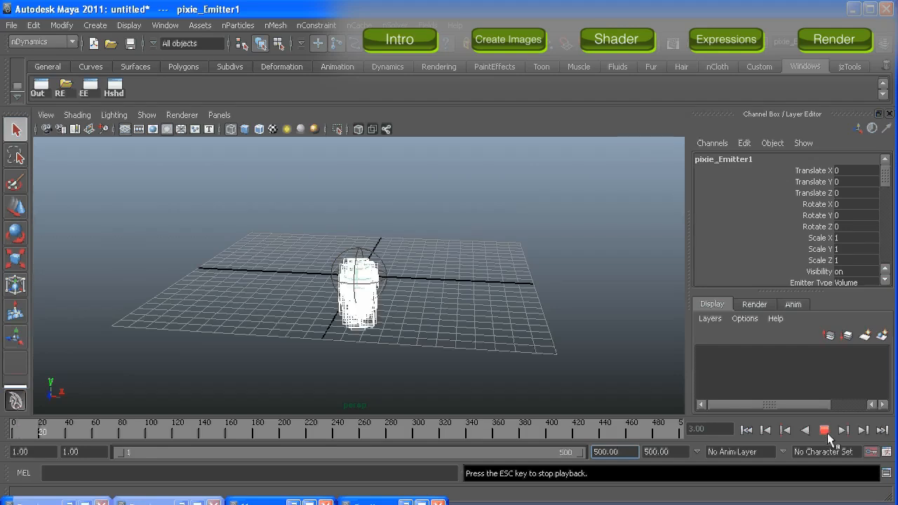
left_click(827, 433)
- Display the viewport with textured shading and examine the emitted sprites up close
left_click_drag(491, 382, 451, 344, "alt")
key("6")
right_click_drag(451, 344, 585, 366, "alt")
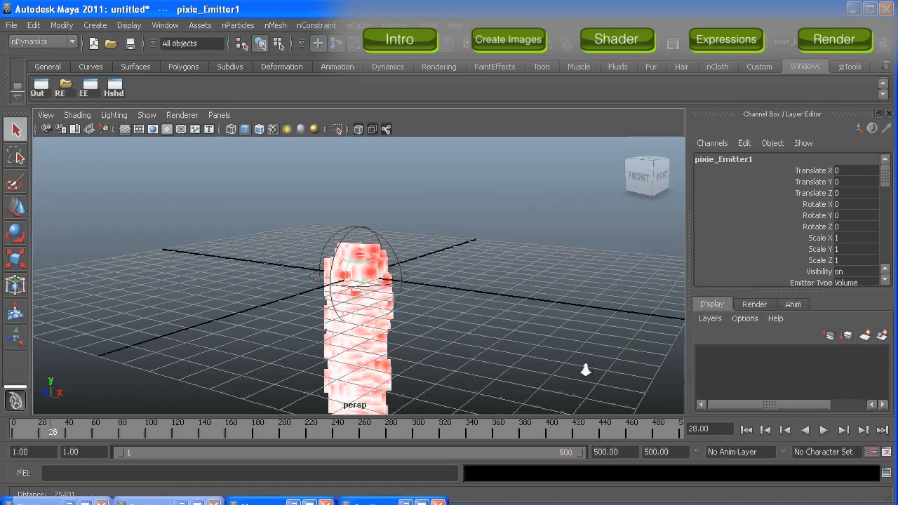
left_click_drag(585, 367, 465, 215, "alt")
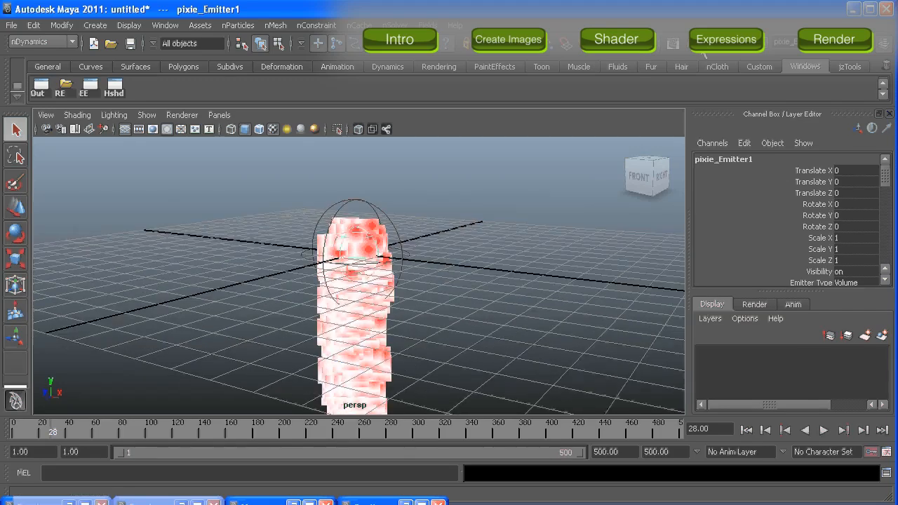
- Render the current perspective frame and switch the Render View's renderer to Maya Hardware
left_click(696, 44)
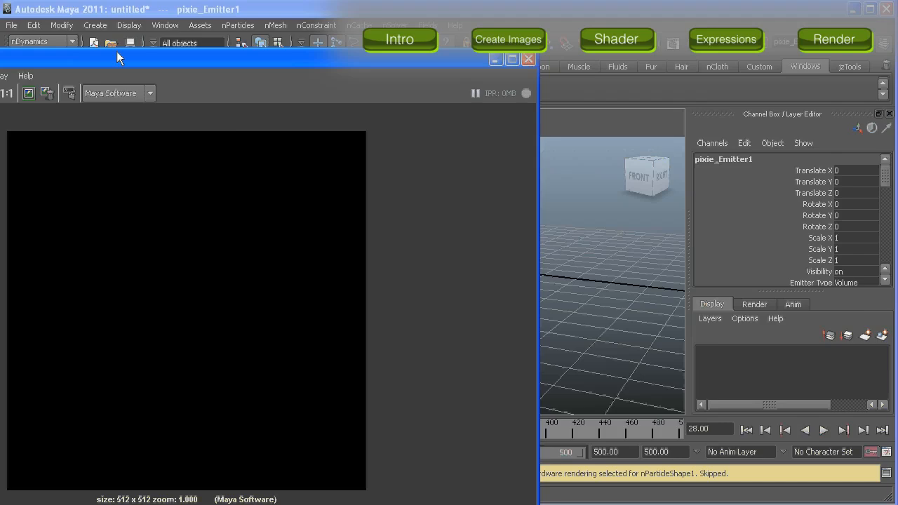
left_click_drag(119, 60, 376, 42)
left_click(358, 72)
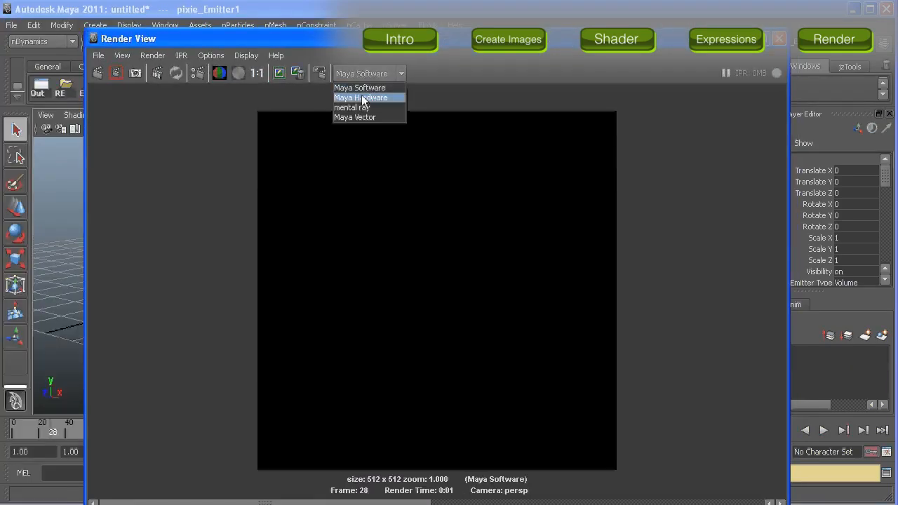
left_click(358, 97)
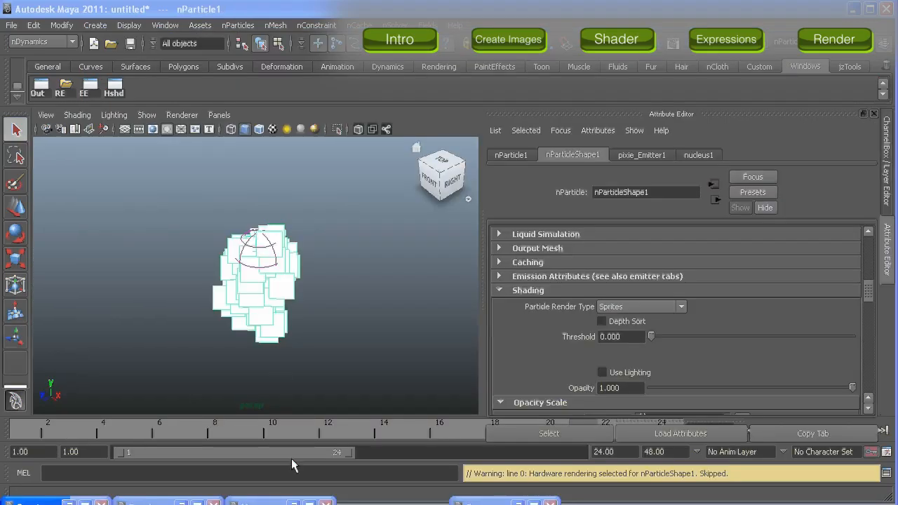
- Assign the lambert2 material to the selected nParticles in the Hypershade and minimize the Hypershade window
left_click(281, 503)
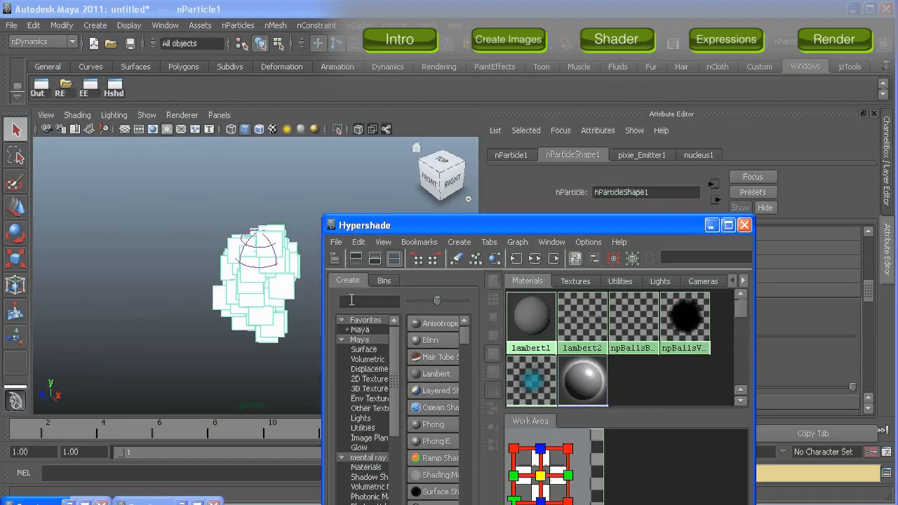
right_click(581, 323)
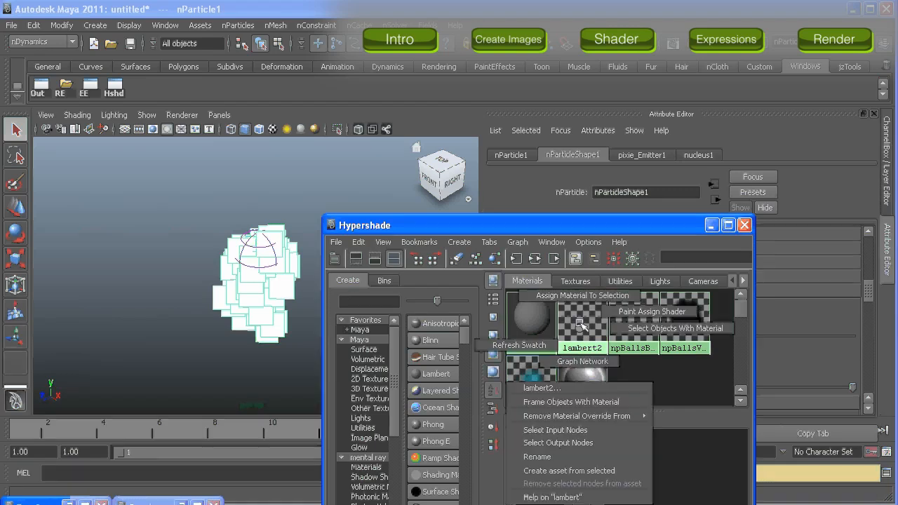
right_click_drag(582, 323, 582, 295)
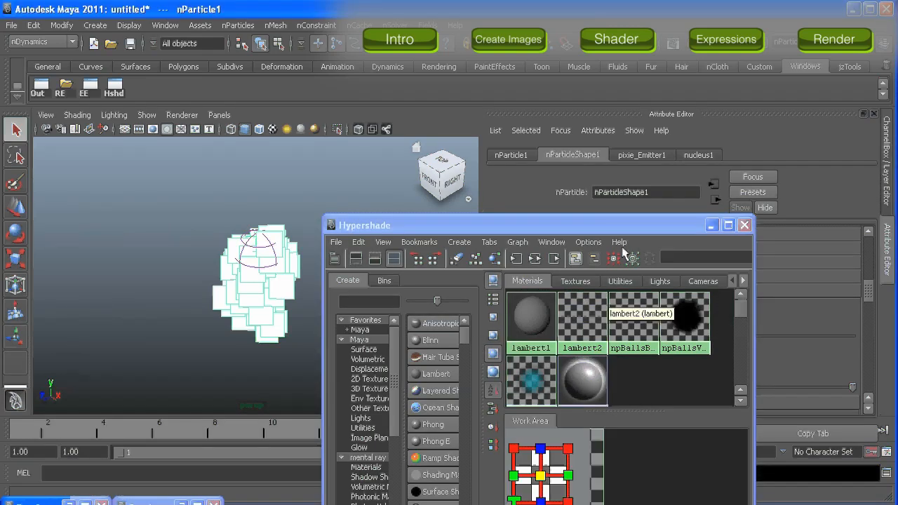
left_click(711, 225)
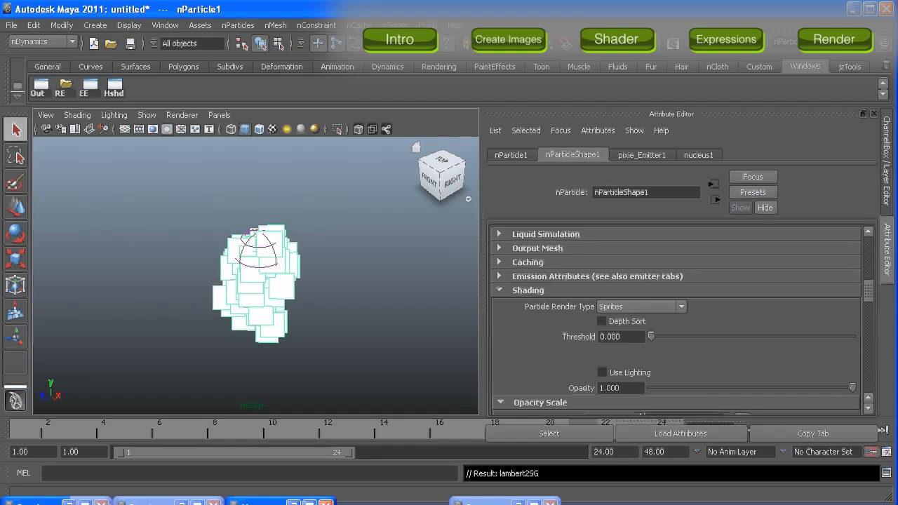
left_click(668, 44)
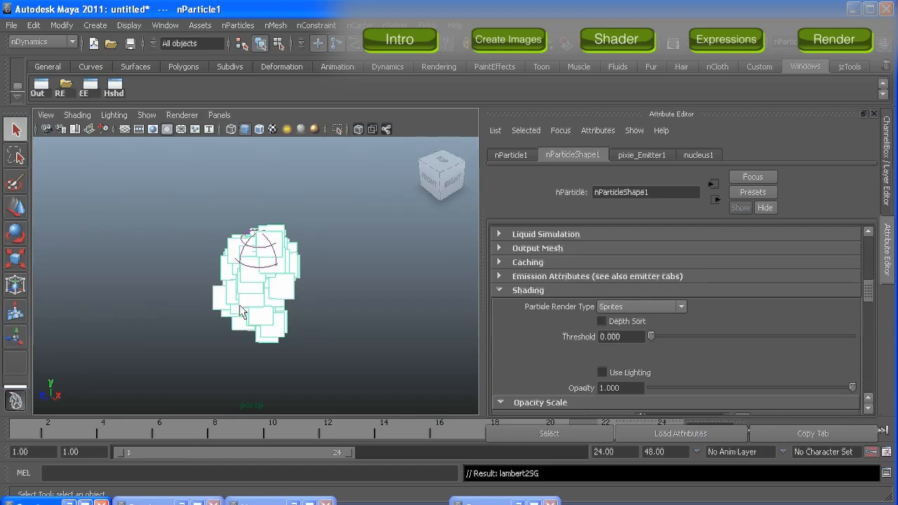
- Display the viewport with textured shading and inspect the star images on the sprites up close
key("6")
left_click_drag(270, 342, 260, 345, "alt")
right_click_drag(261, 344, 465, 374, "alt")
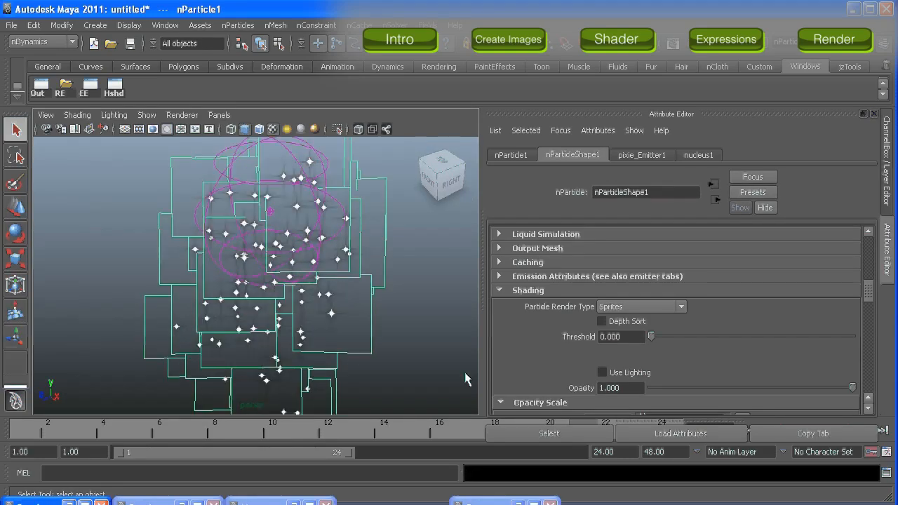
left_click_drag(465, 379, 433, 331, "alt")
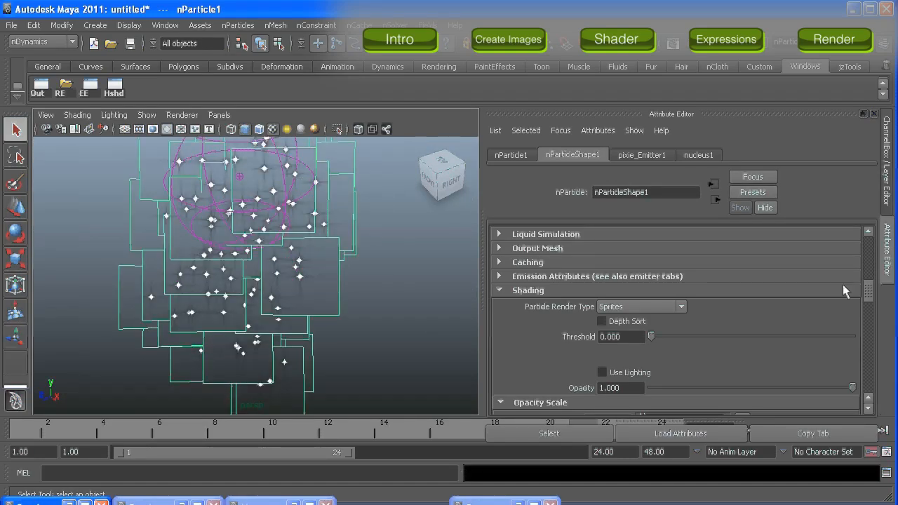
- Add the spriteNumPP per-particle attribute to nParticleShape1 and close the Add Attribute dialog
left_click_drag(868, 292, 879, 381)
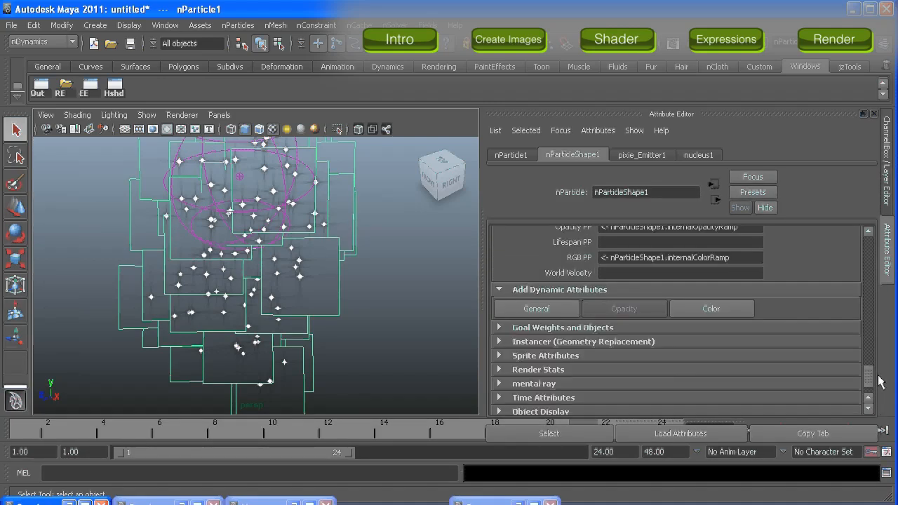
left_click(541, 308)
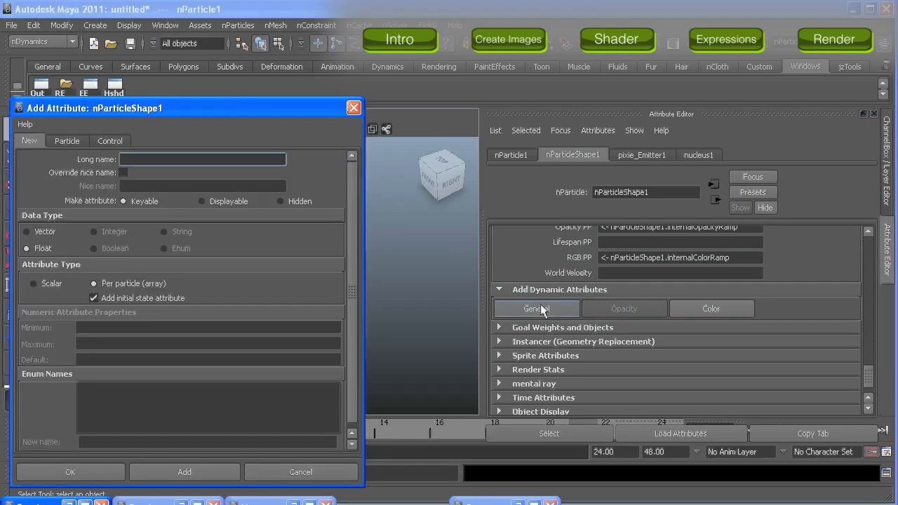
left_click(67, 141)
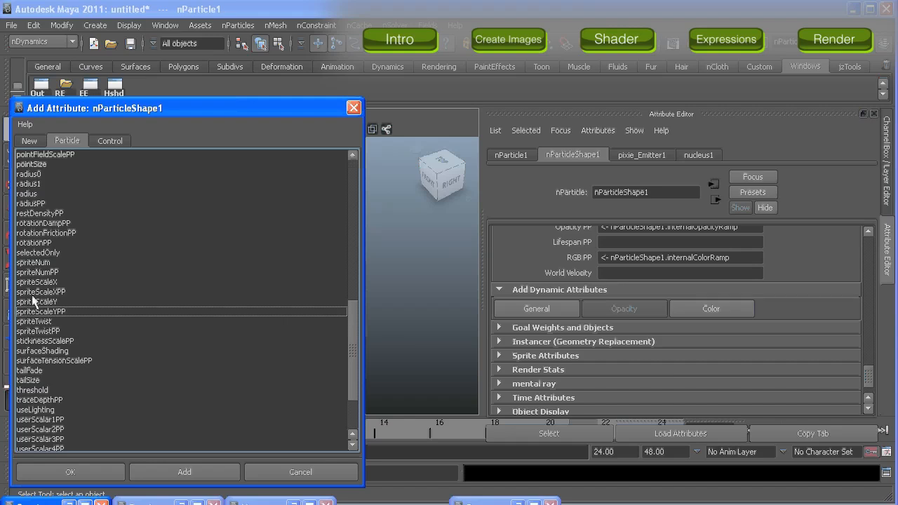
left_click(36, 272)
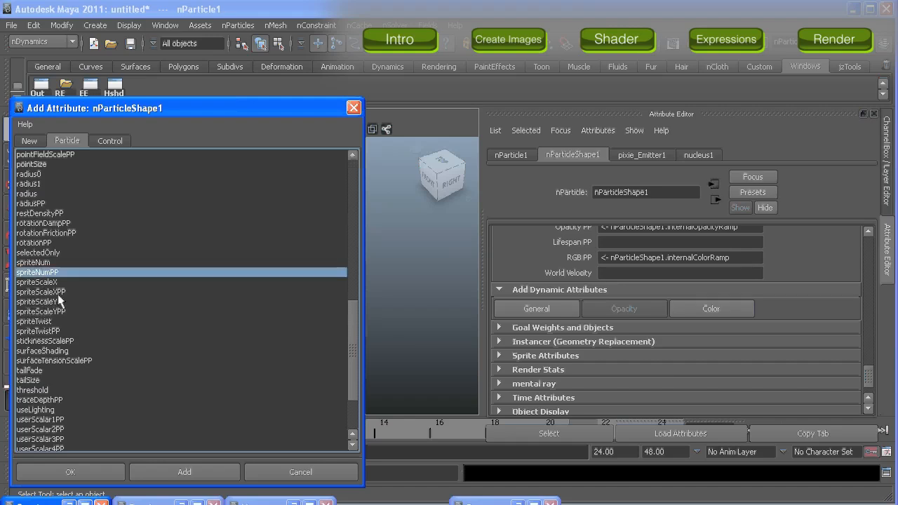
left_click(186, 464)
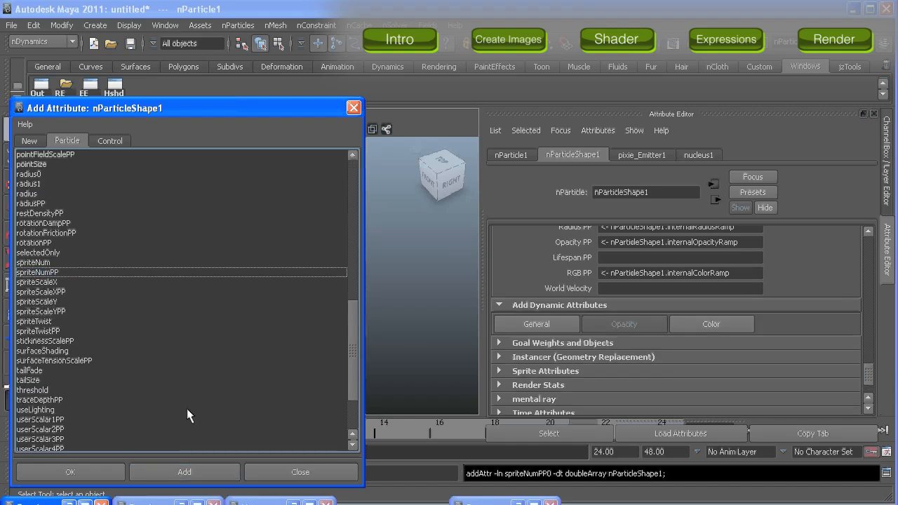
left_click(353, 108)
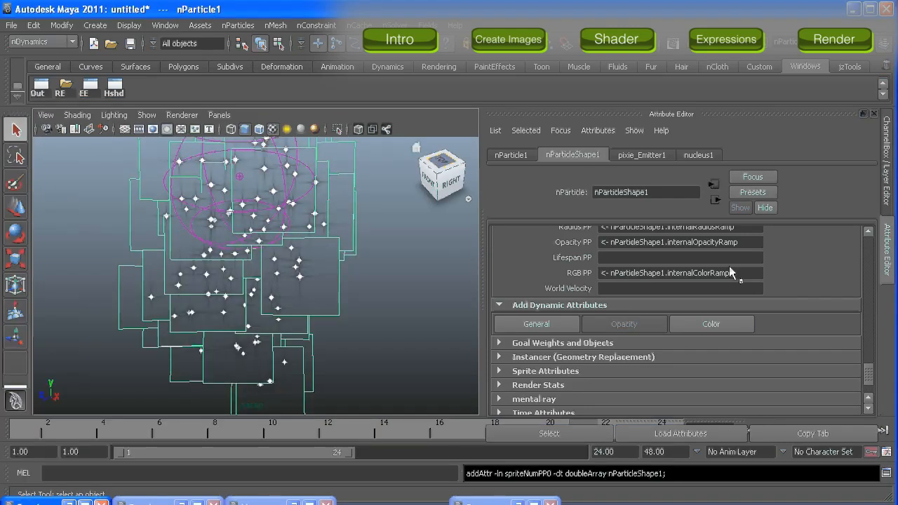
- Create the creation expression "nParticleShape1.spriteNumPP = rand(0,5);" for Sprite Num PP and close the Expression Editor
left_click_drag(867, 380, 868, 366)
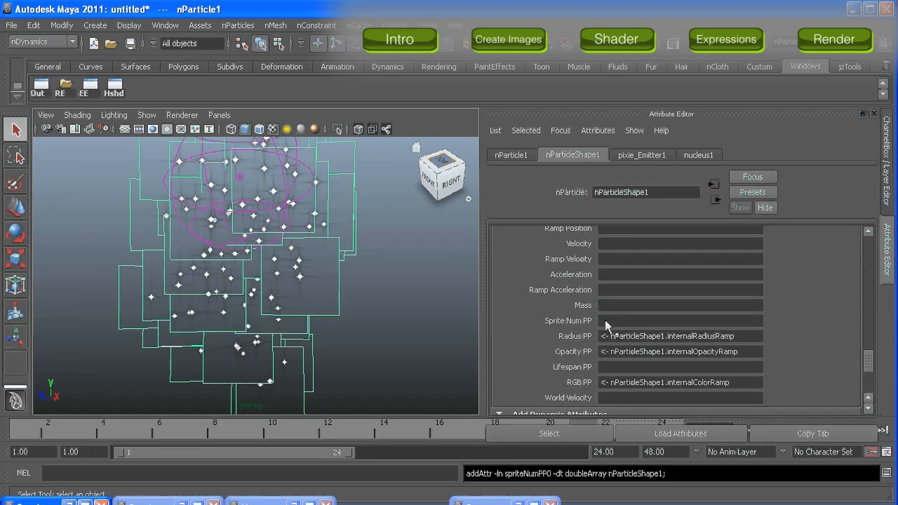
right_click(607, 321)
left_click(626, 328)
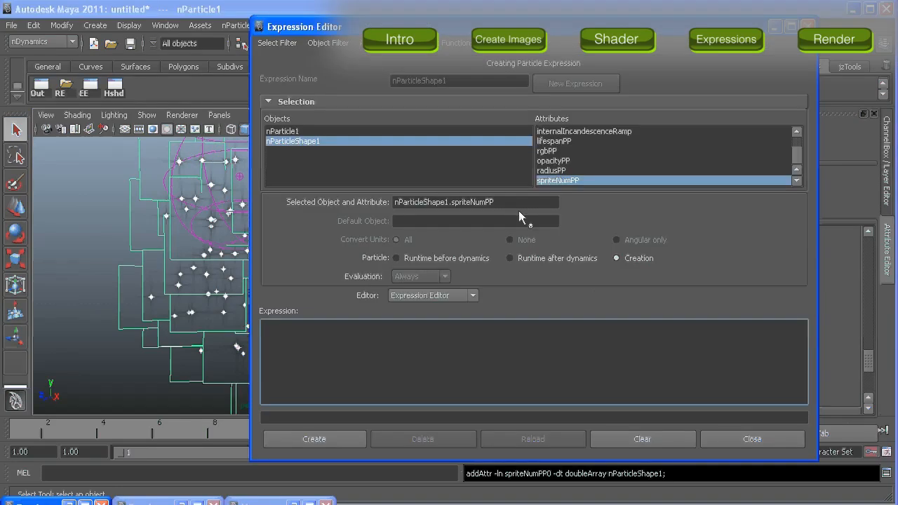
left_click_drag(502, 201, 397, 214)
key("ctrl+c")
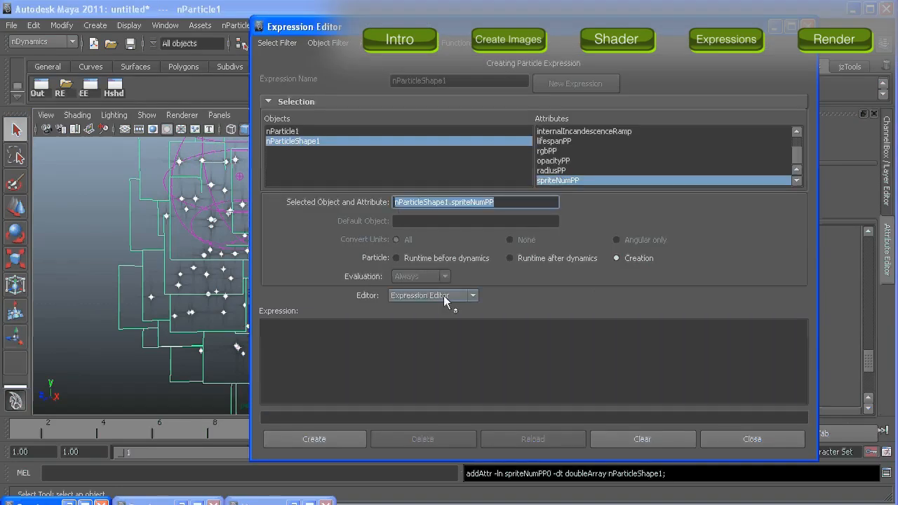
left_click(436, 352)
key("ctrl+v")
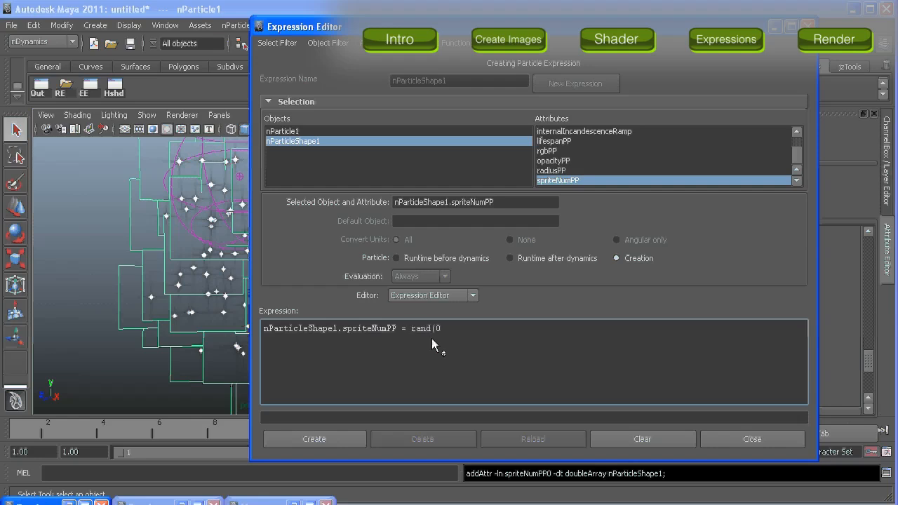
type("= rand(0,5);")
left_click(328, 439)
left_click(752, 439)
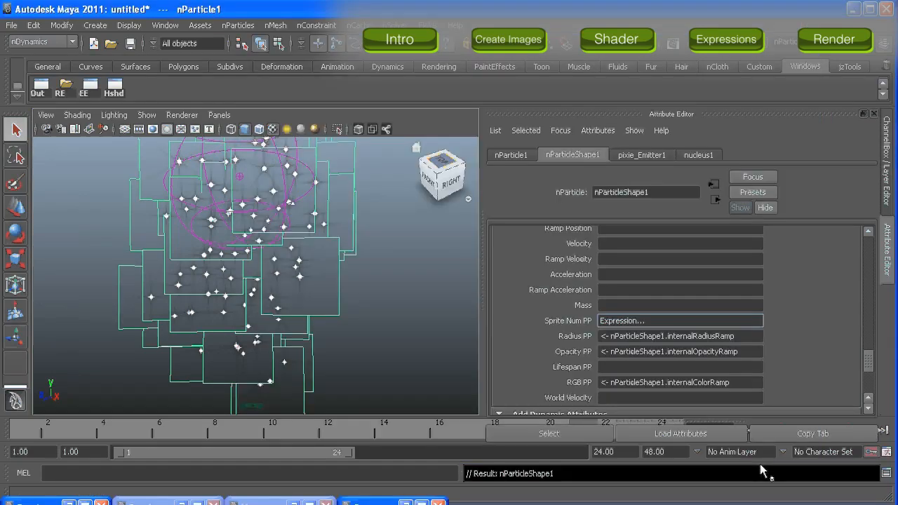
- Rewind to frame 1, set the playback range's end to 500 and play the simulation to about frame 24
key("ctrl+a")
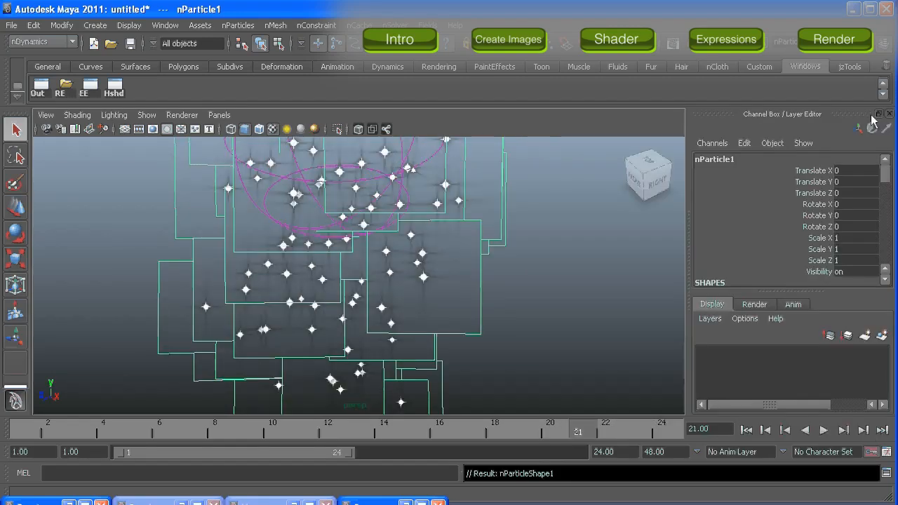
left_click(746, 430)
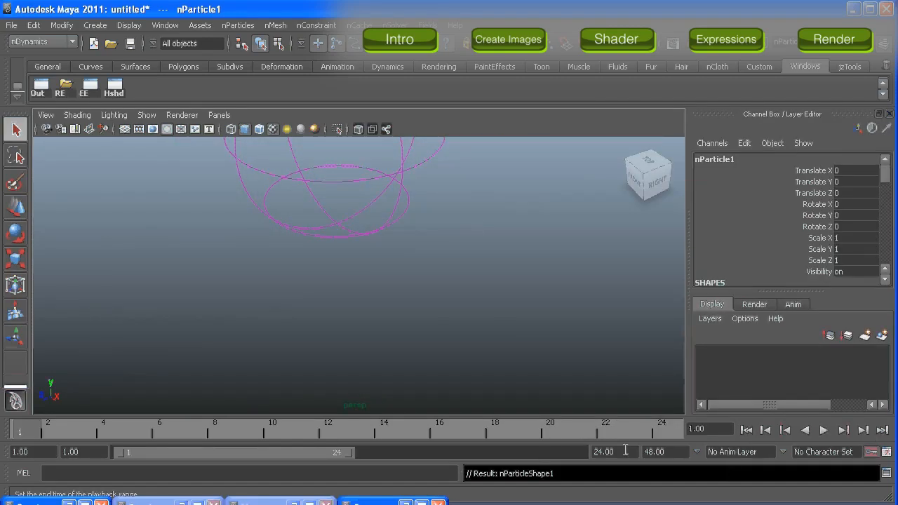
left_click(603, 452)
type("500")
key("Return")
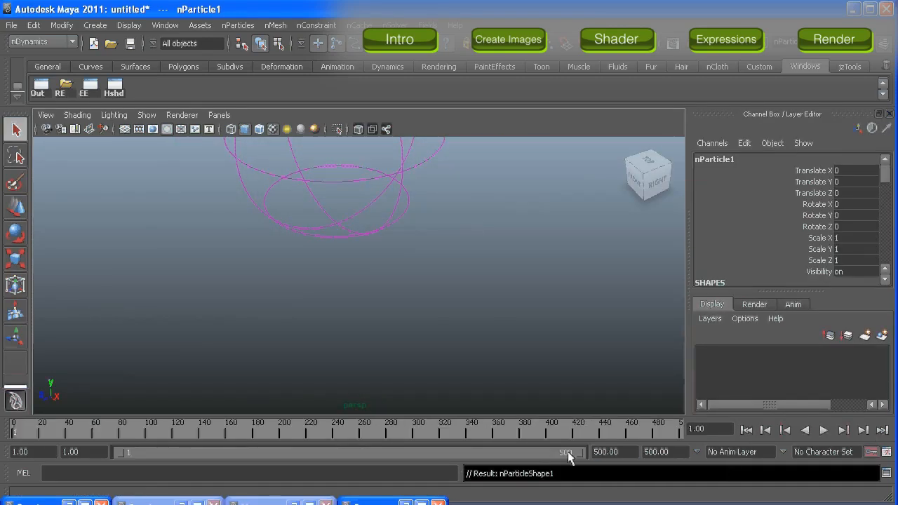
left_click(824, 430)
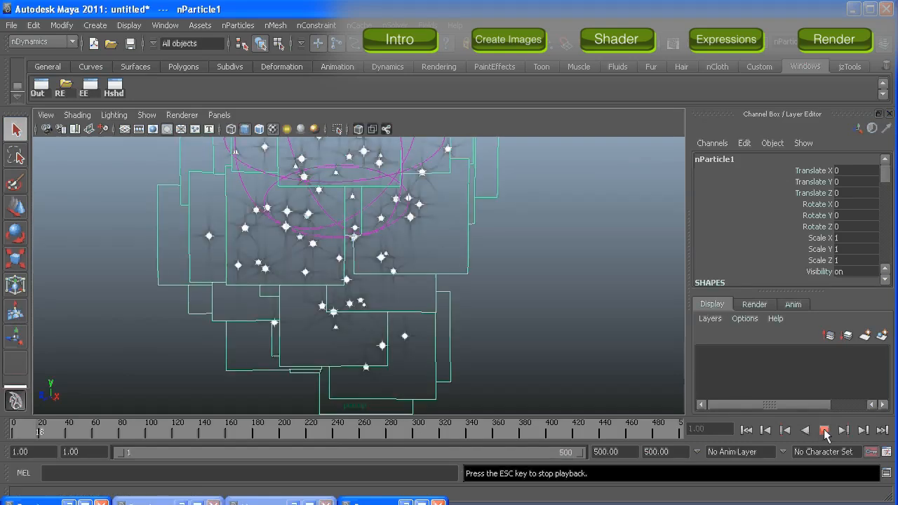
left_click(823, 430)
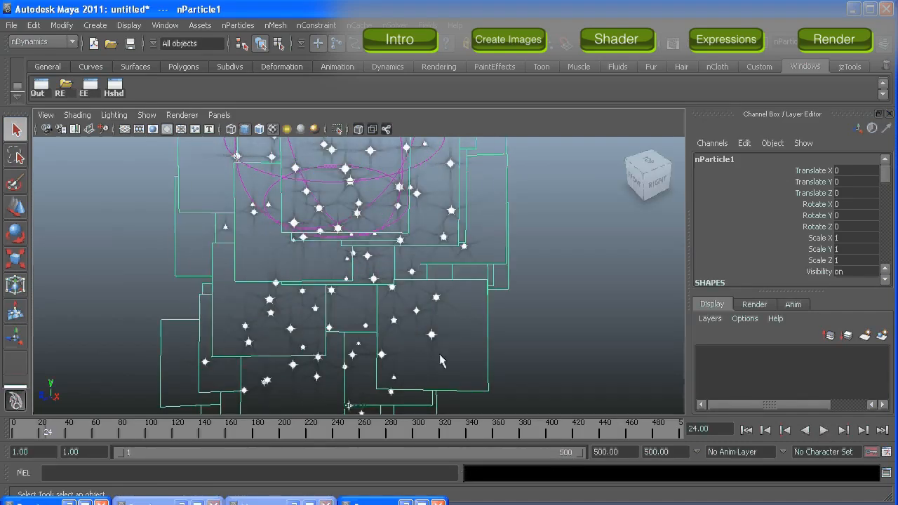
- Examine the star shapes on the emitted sprites from close up, from several angles and from farther away
middle_click_drag(441, 360, 437, 336, "alt")
right_click_drag(437, 330, 545, 358, "alt")
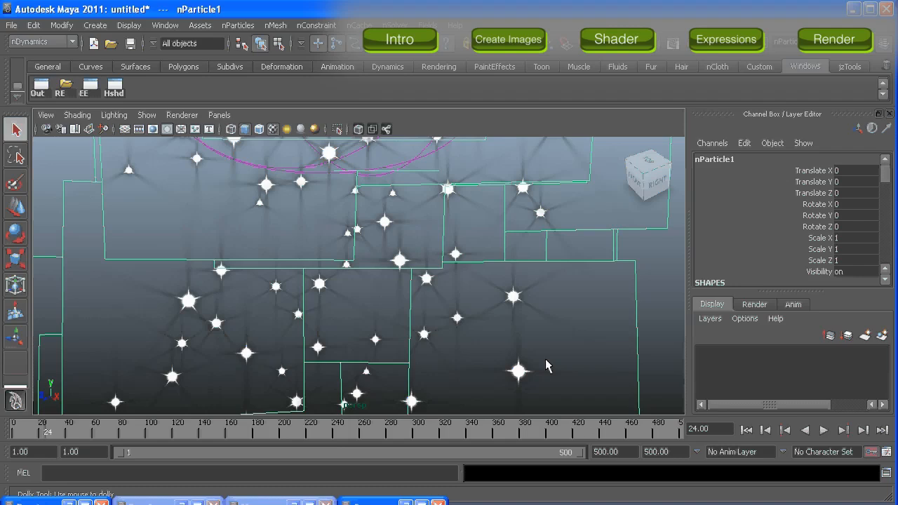
middle_click_drag(458, 391, 420, 327, "alt")
left_click_drag(420, 328, 487, 362, "alt")
middle_click_drag(461, 326, 472, 363, "alt")
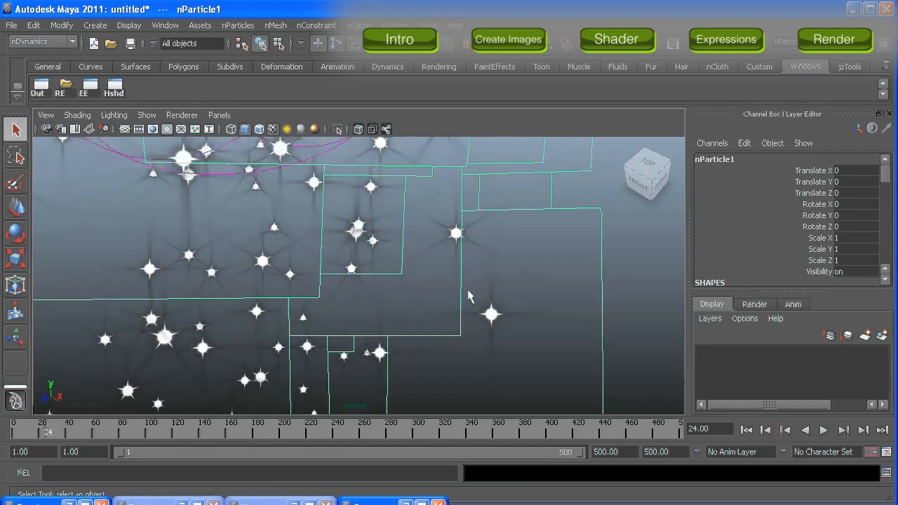
left_click_drag(445, 265, 323, 286, "alt")
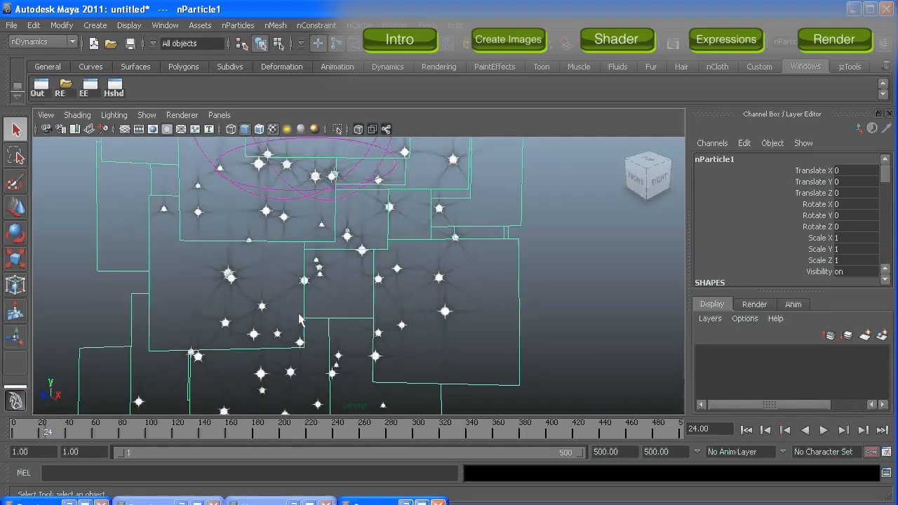
left_click_drag(300, 319, 356, 296, "alt")
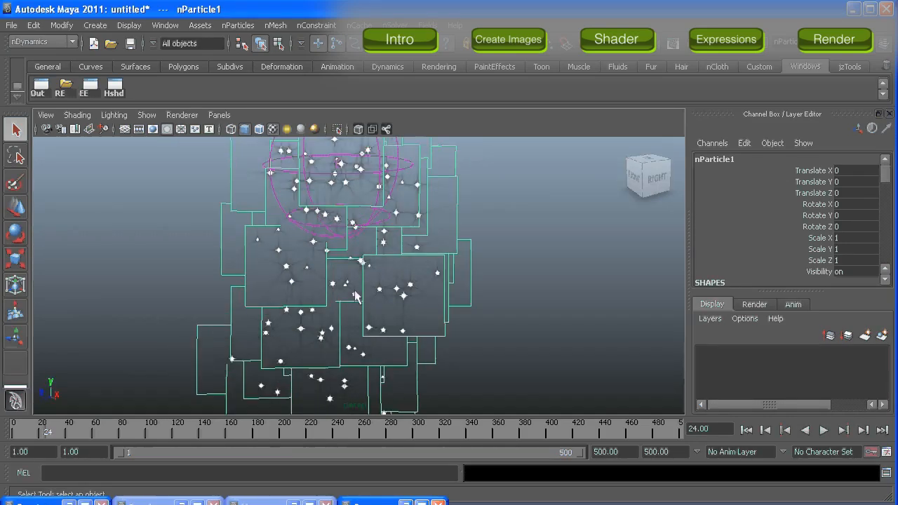
right_click_drag(355, 291, 257, 281, "alt")
left_click_drag(257, 281, 288, 270, "alt")
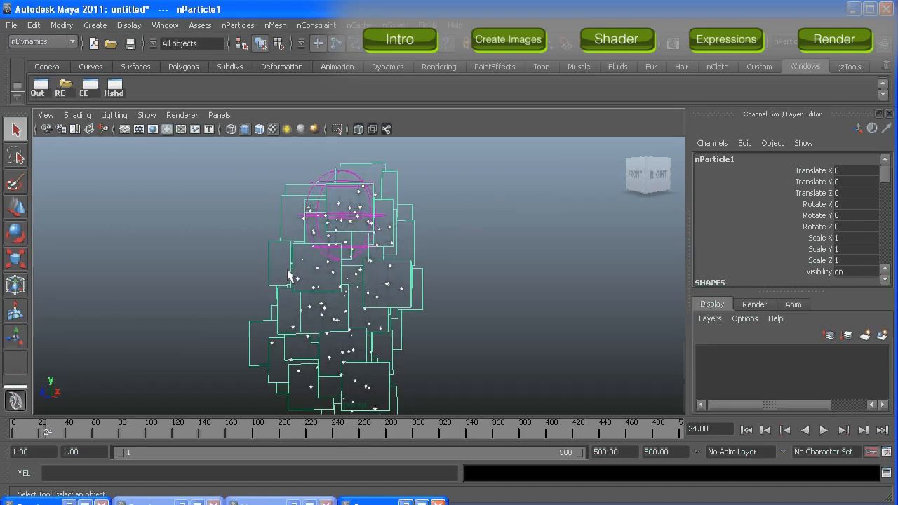
middle_click_drag(287, 271, 209, 300, "alt")
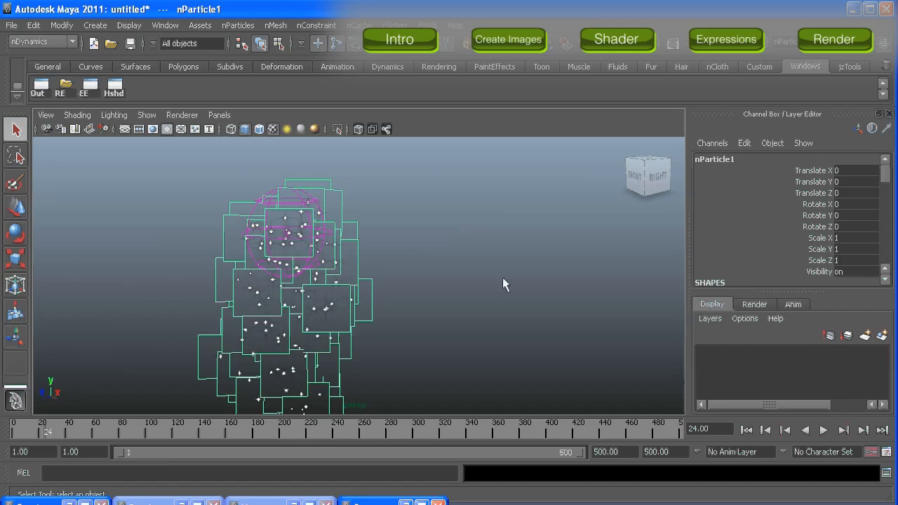
- Add the spriteTwistPP per-particle attribute to nParticleShape1
key("ctrl+a")
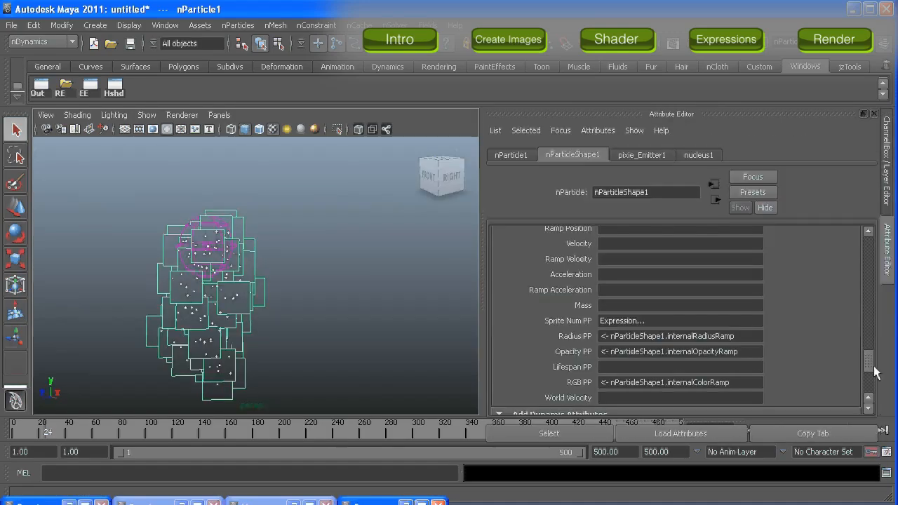
scroll(874, 372, "down", 3)
left_click(536, 331)
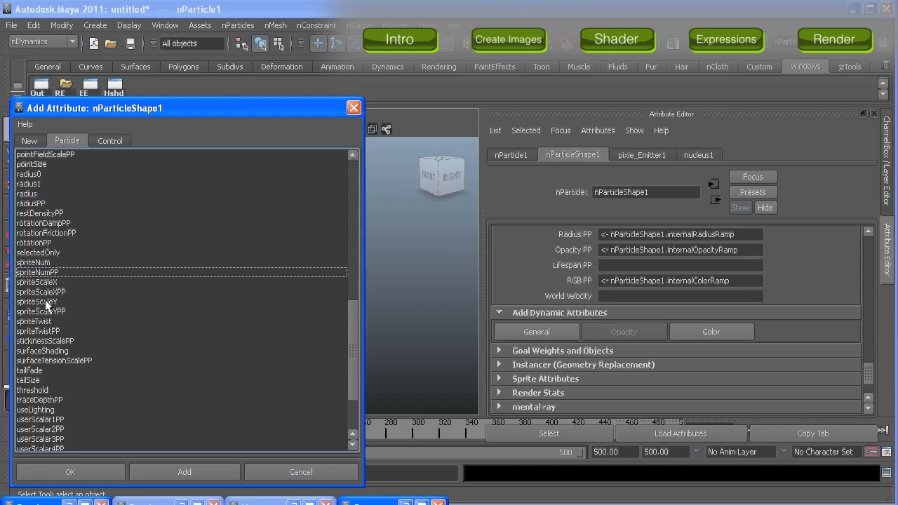
left_click(45, 331)
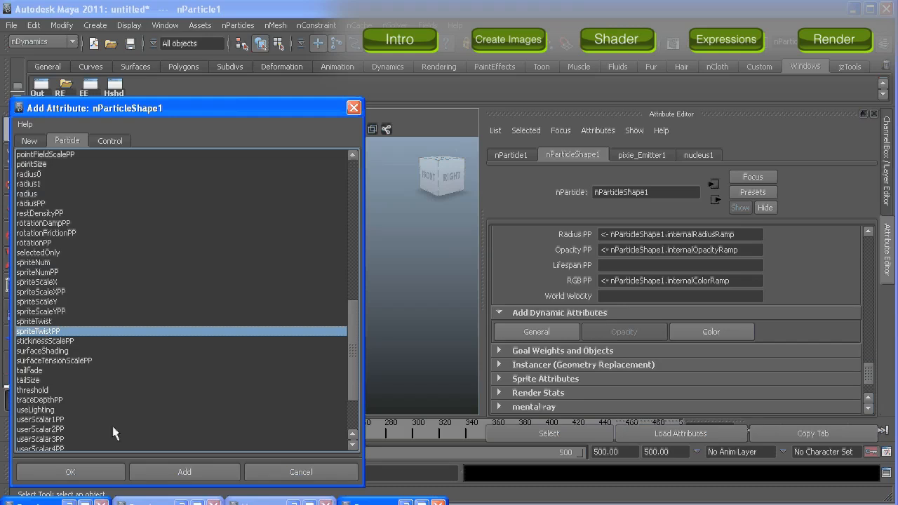
left_click(158, 477)
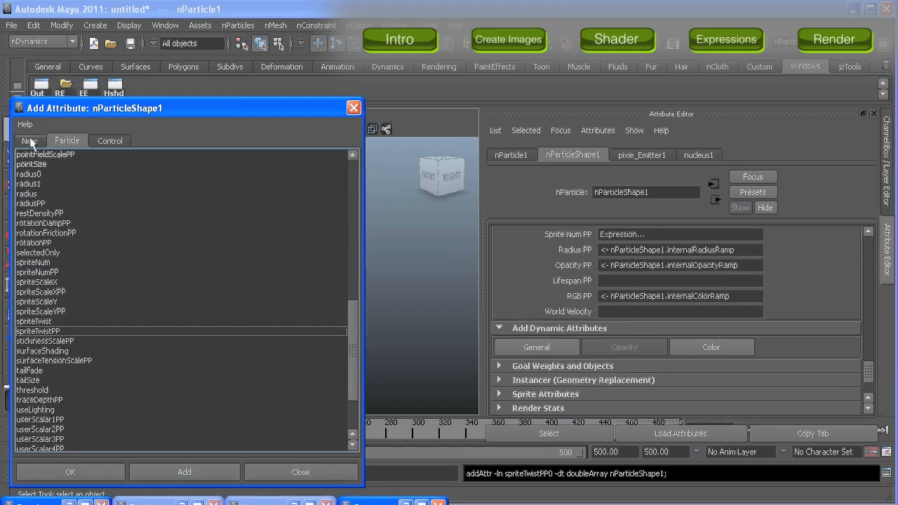
- Add a new keyable per-particle float attribute named rotSpeed to nParticleShape1
left_click(31, 142)
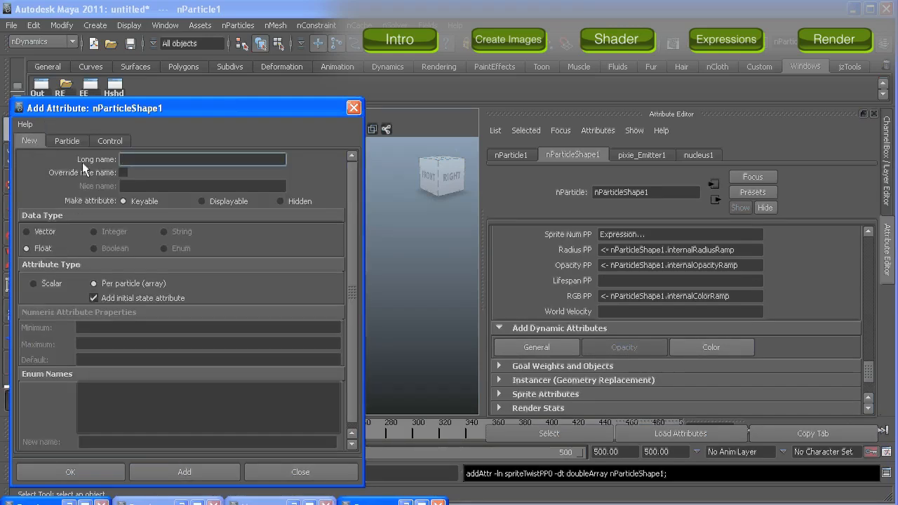
left_click(148, 157)
type("rotSpeed")
left_click(159, 467)
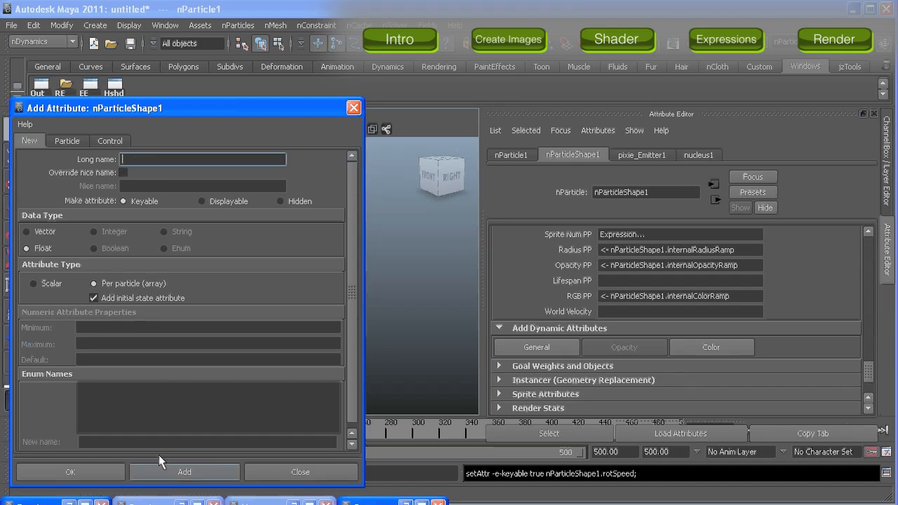
- In nParticleShape1's creation expression, add nParticleShape1.spriteTwistPP = rand(0,360); below the spriteNumPP line and apply it
left_click(354, 108)
left_click_drag(868, 379, 868, 364)
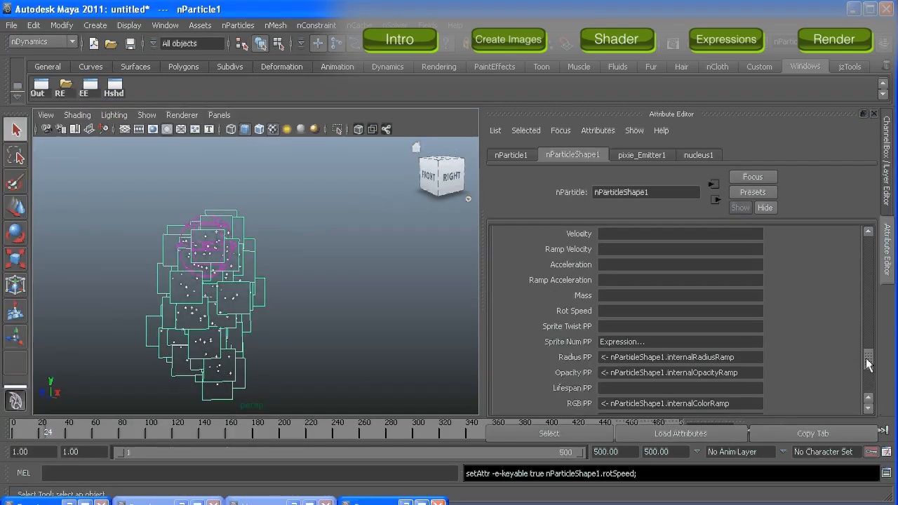
right_click(606, 326)
left_click(635, 333)
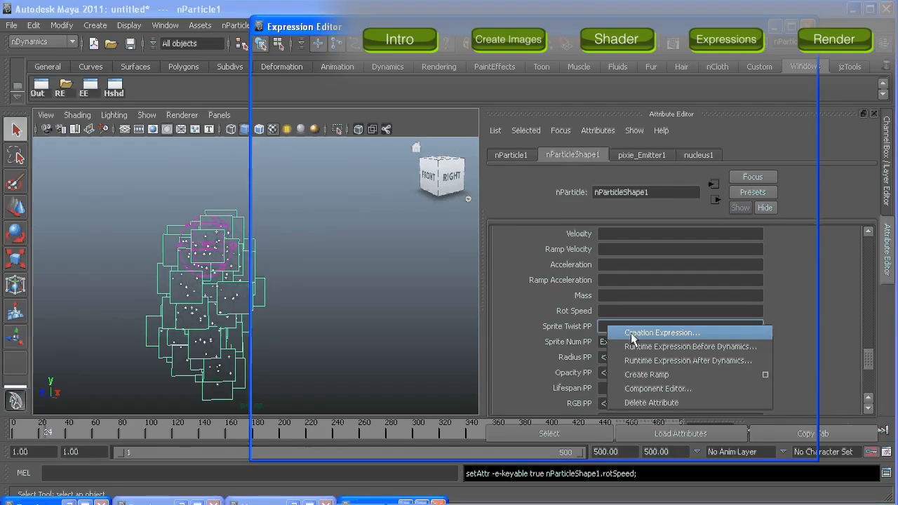
left_click_drag(509, 200, 395, 204)
key("ctrl+c")
left_click(492, 341)
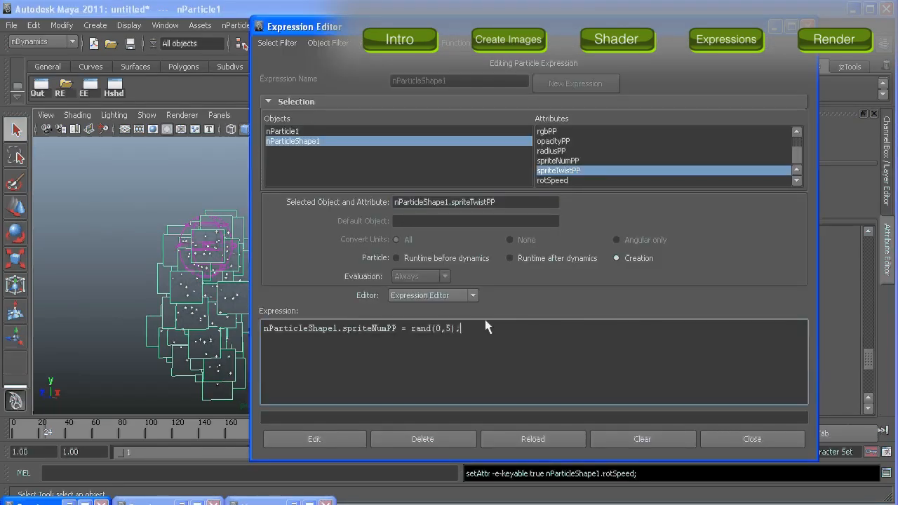
key("ctrl+v")
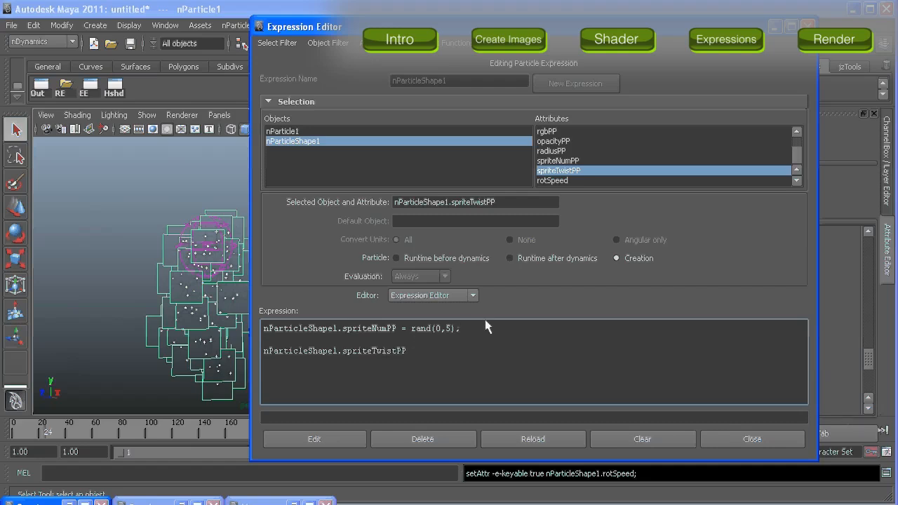
type("rand")
type("(0,")
type("360")
type(");")
type(" =")
left_click(344, 436)
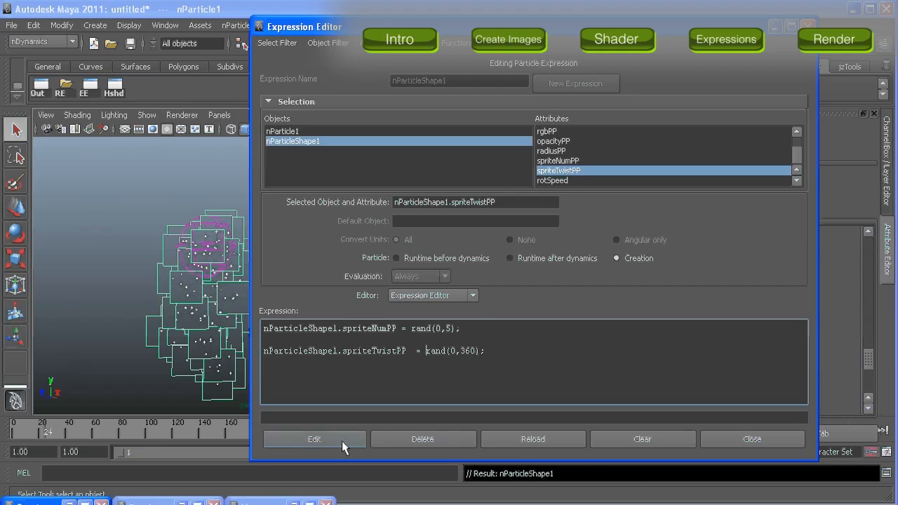
- Add the line rotSpeed = rand(-10,10); to the creation expression and apply the edit
left_click(522, 357)
key("Return")
type("rot")
type("Speed")
type(" +")
type("=")
type(" rand")
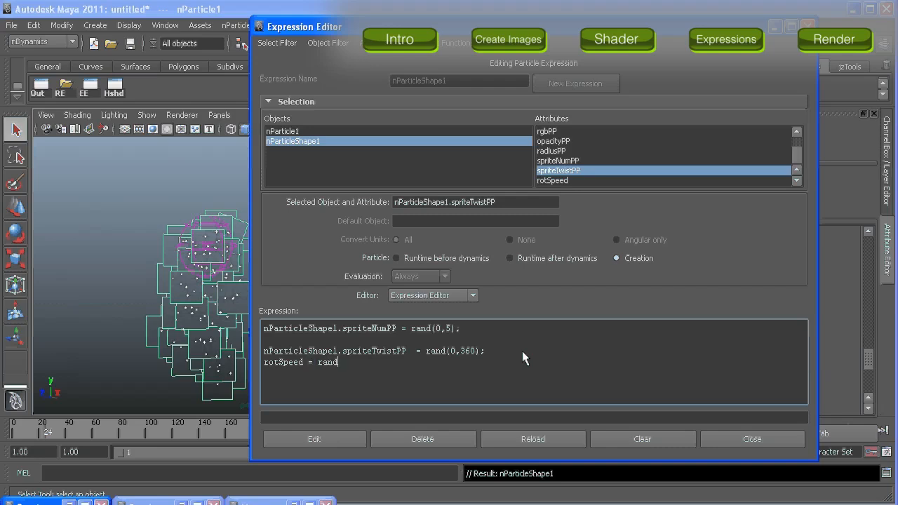
type("(=10")
type(",10);")
left_click(345, 440)
- Create a runtime-after-dynamics expression for the particle shape reading nParticleShape1.spriteTwistPP += rotSpeed;
left_click(509, 258)
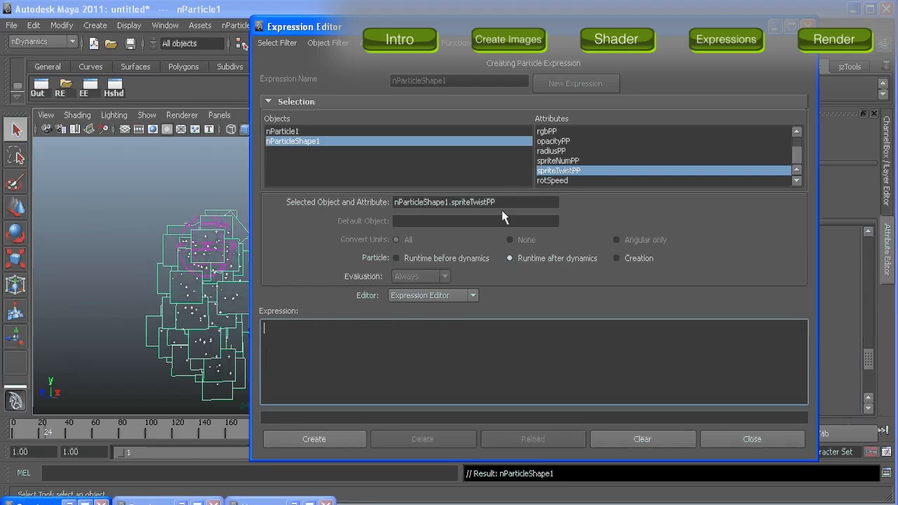
left_click_drag(497, 203, 380, 217)
key("ctrl+c")
left_click(392, 326)
key("ctrl+v")
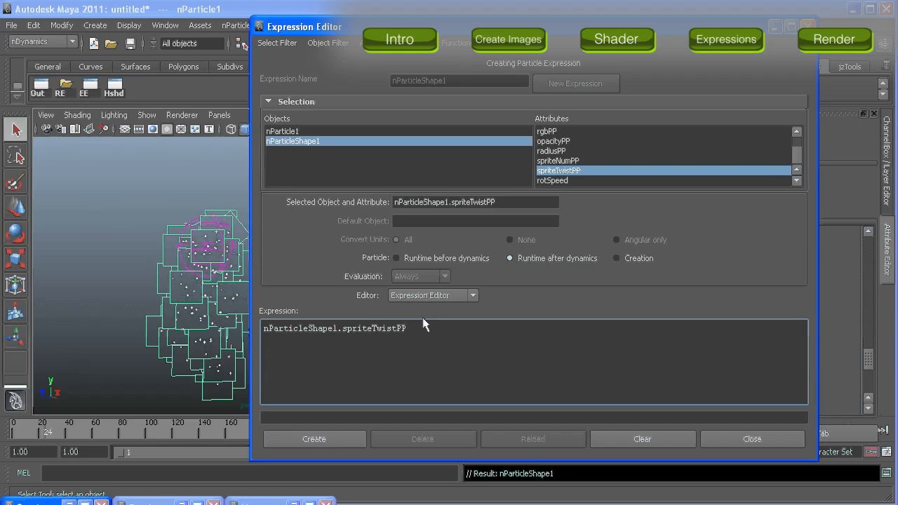
type("+= rotSpeed;")
left_click(337, 440)
- Close the Attribute Editor, rewind to frame 1 and play the simulation to frame 47 to check the sprite rotation
left_click(701, 272)
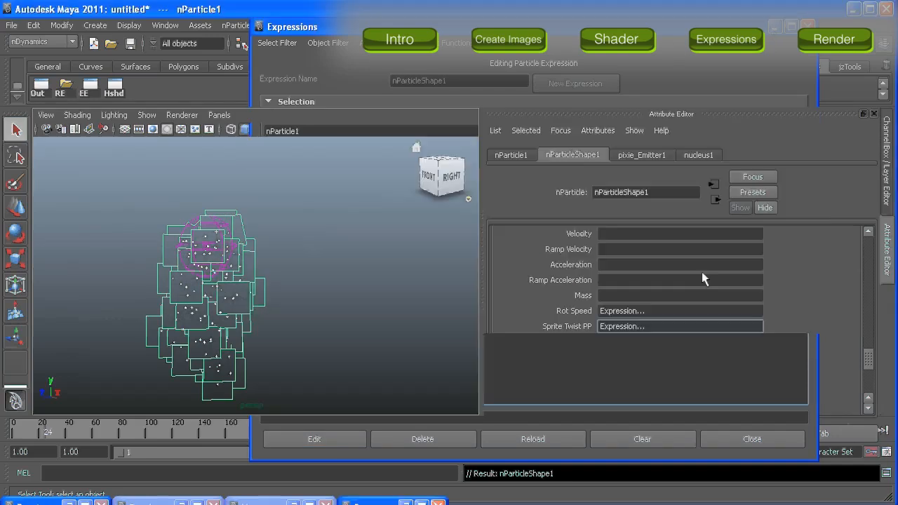
left_click(873, 113)
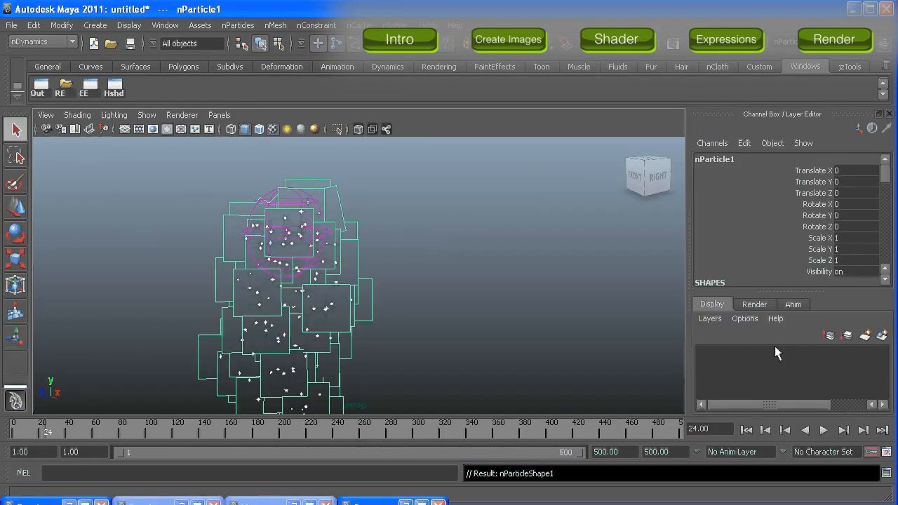
left_click(745, 430)
left_click(824, 430)
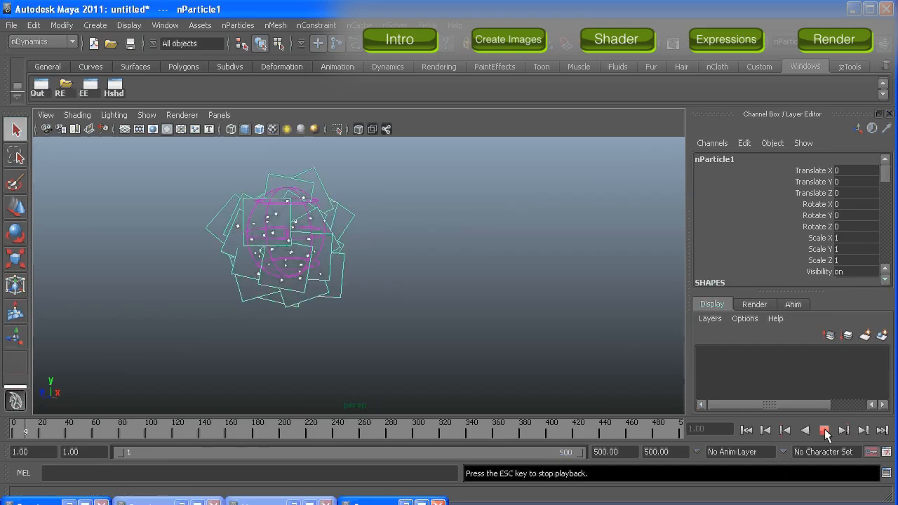
left_click(825, 431)
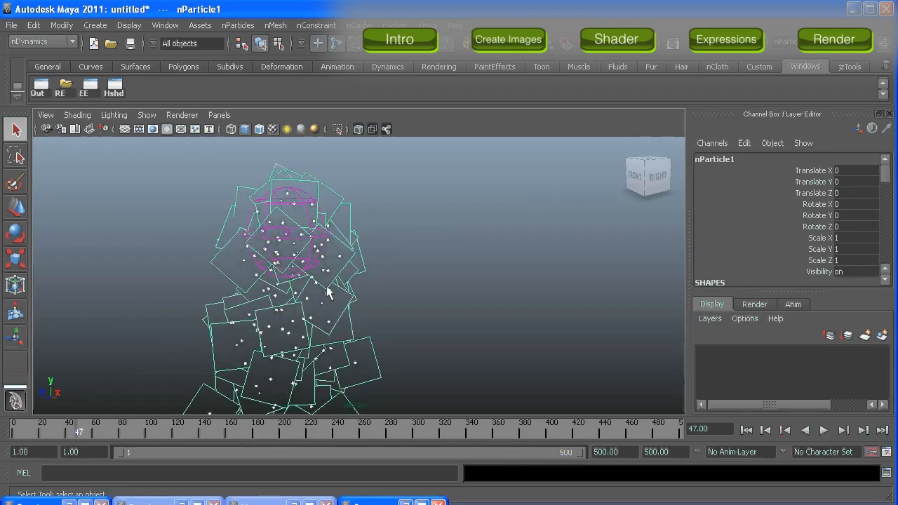
left_click_drag(377, 327, 314, 338, "alt")
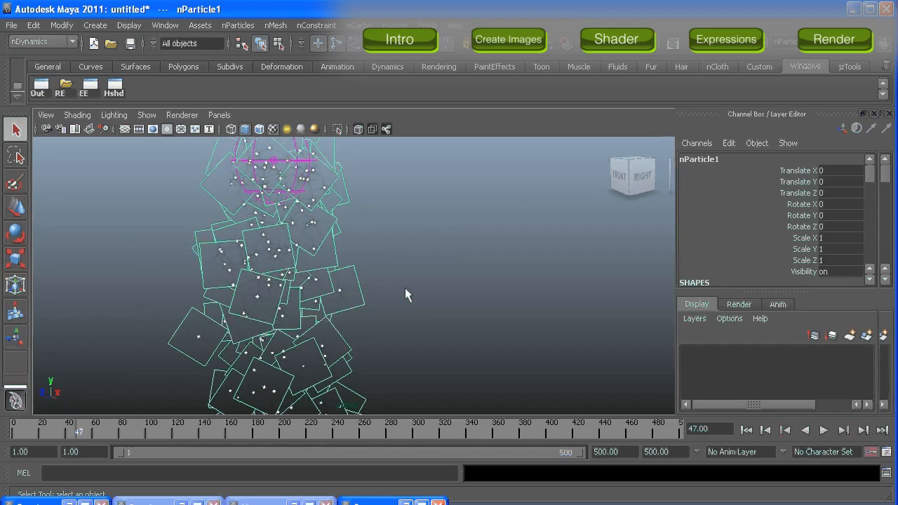
- Add the spriteScaleXPP and spriteScaleYPP per-particle attributes to nParticleShape1
key("ctrl+a")
left_click_drag(868, 356, 867, 241)
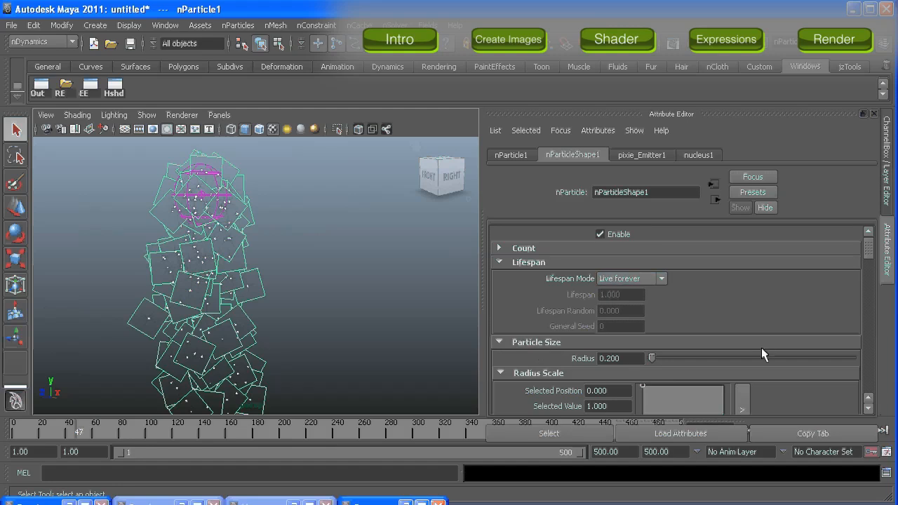
left_click_drag(867, 248, 868, 370)
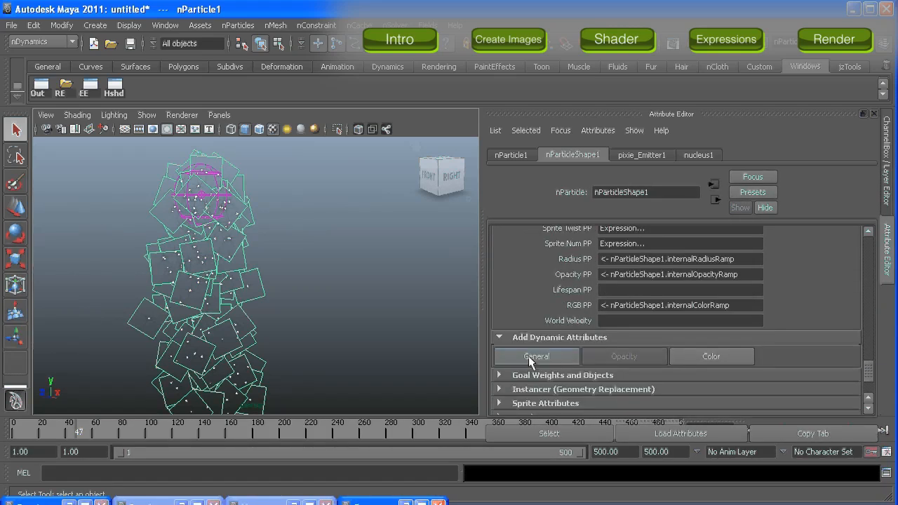
left_click(545, 351)
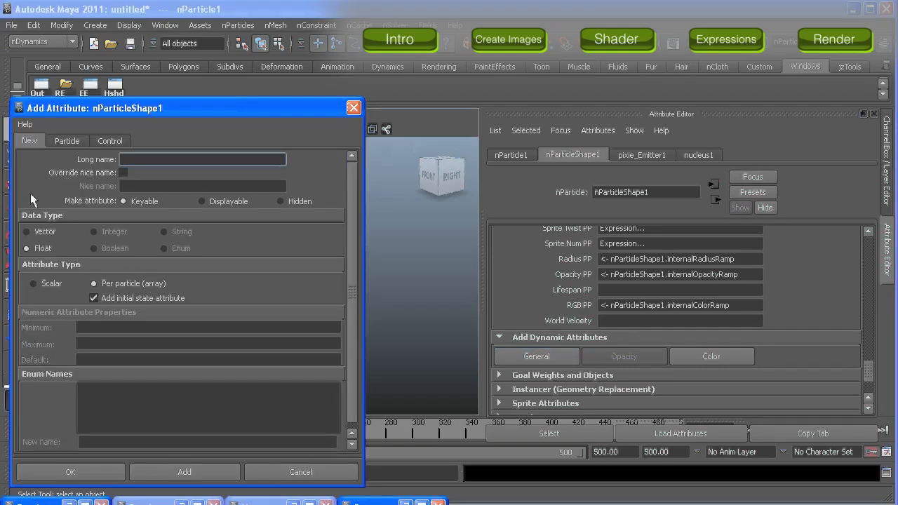
left_click(59, 142)
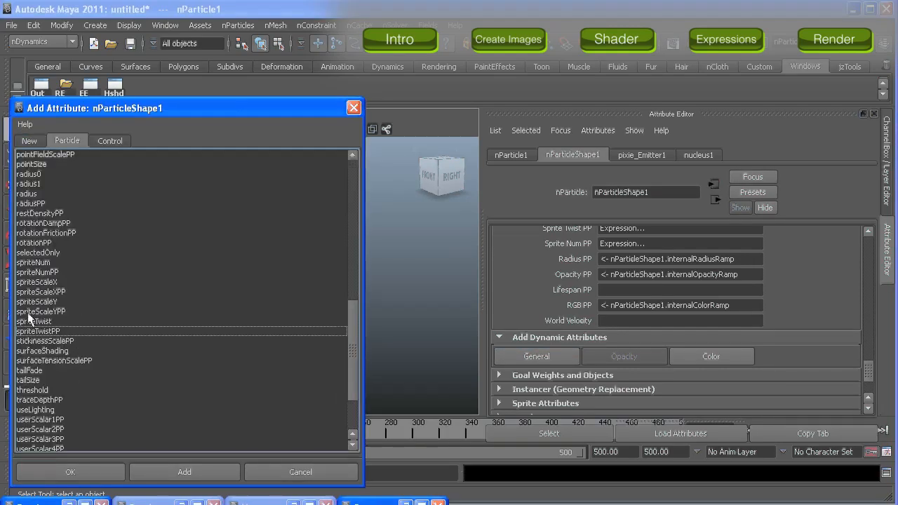
left_click(39, 293)
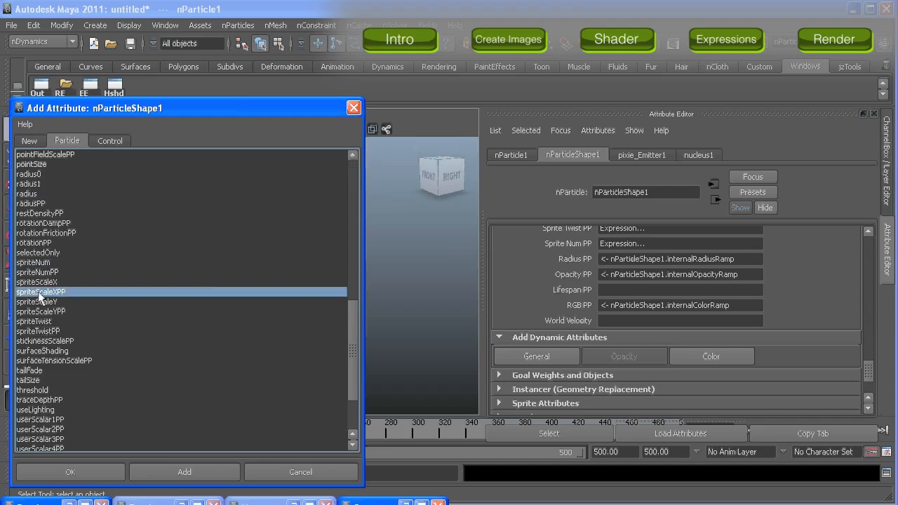
left_click(154, 467)
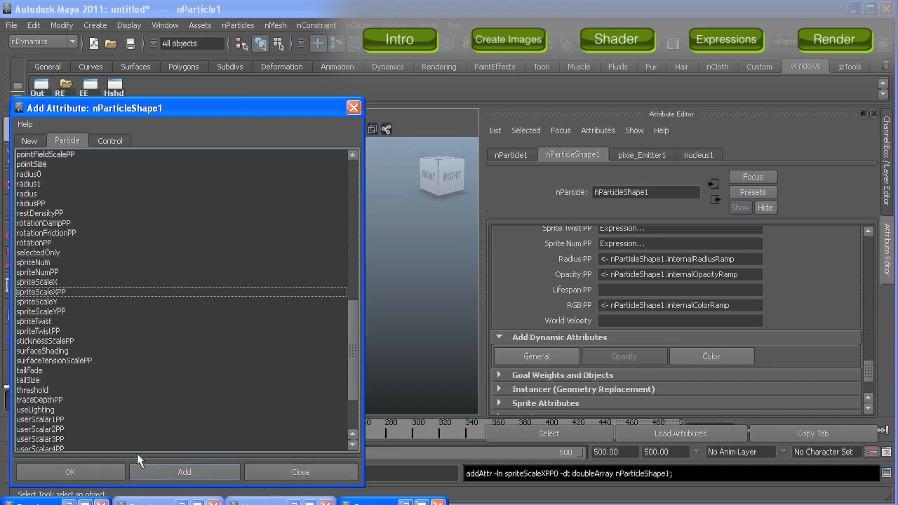
left_click(44, 311)
left_click(165, 477)
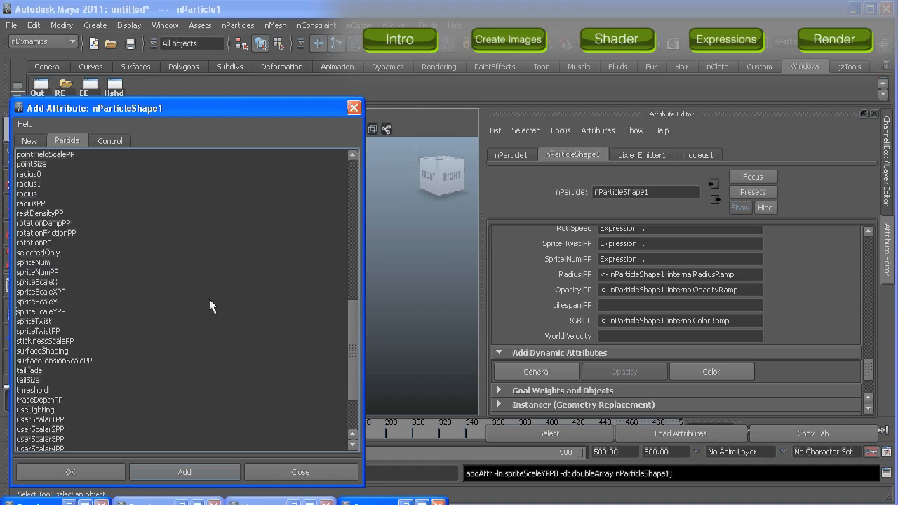
left_click(354, 107)
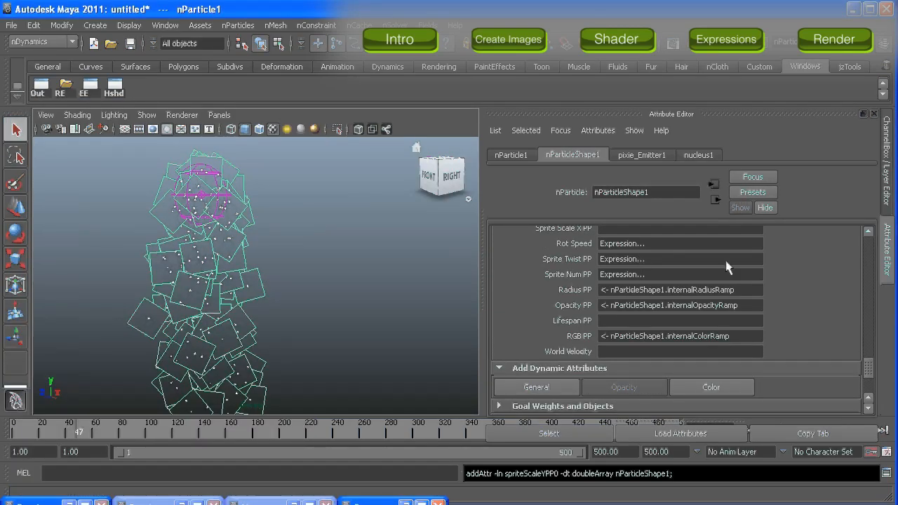
- Add nParticleShape1.spriteScaleXPP = 0; to the end of the creation expression and apply the edit
scroll(639, 279, "up", 3)
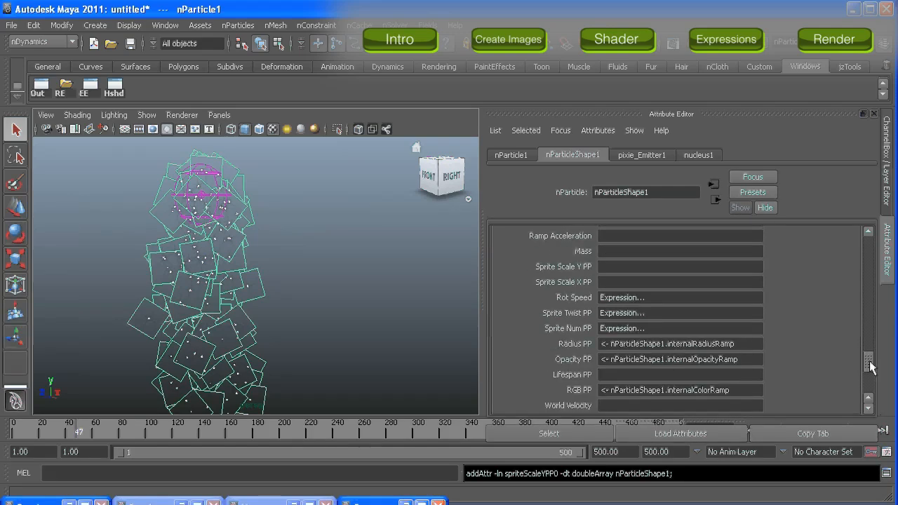
right_click(617, 300)
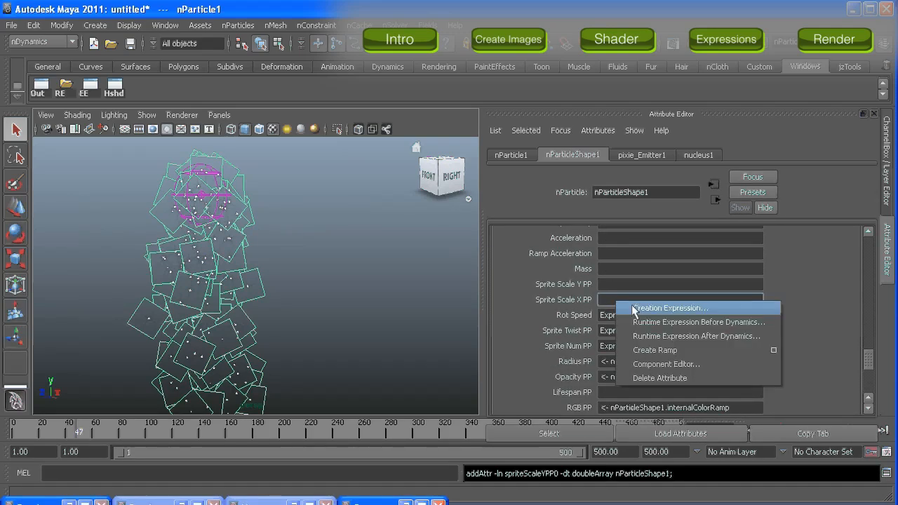
left_click(634, 309)
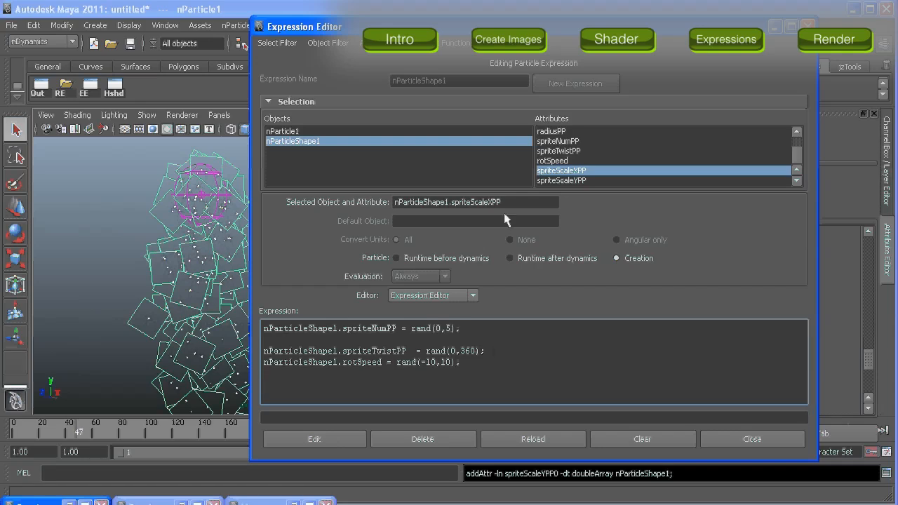
left_click_drag(505, 203, 391, 207)
key("ctrl+c")
left_click(338, 376)
key("Return")
key("ctrl+v")
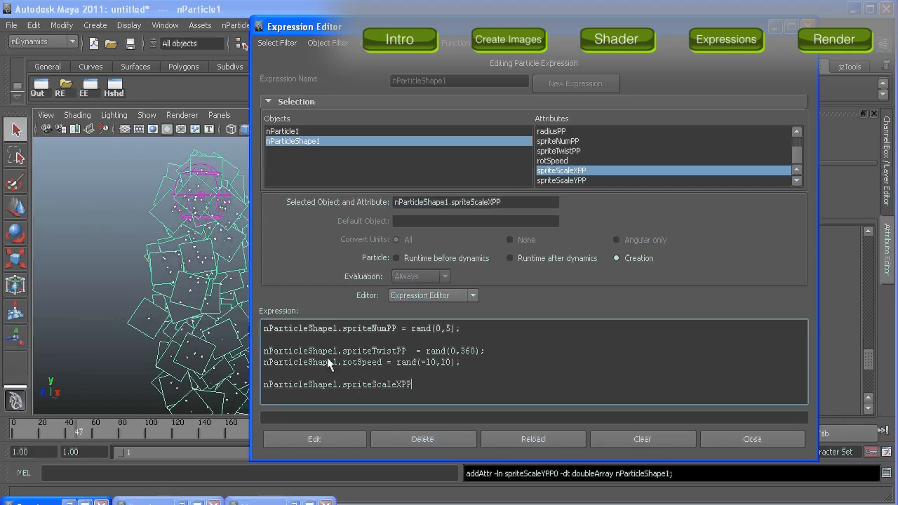
type("= 0;")
key("Return")
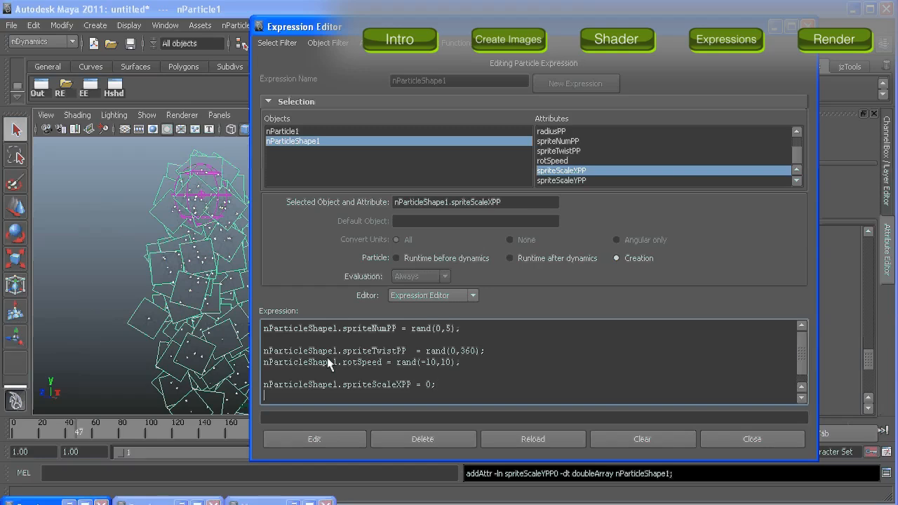
scroll(792, 336, "down", 1)
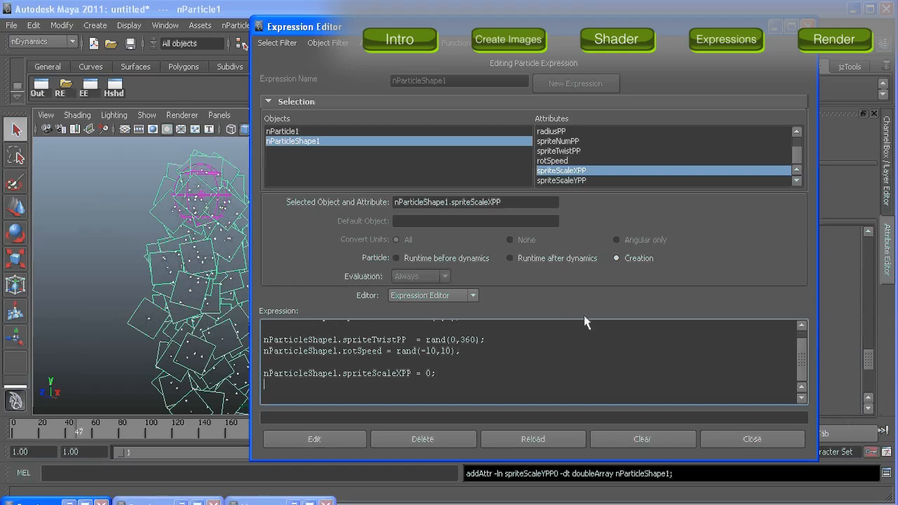
left_click(332, 439)
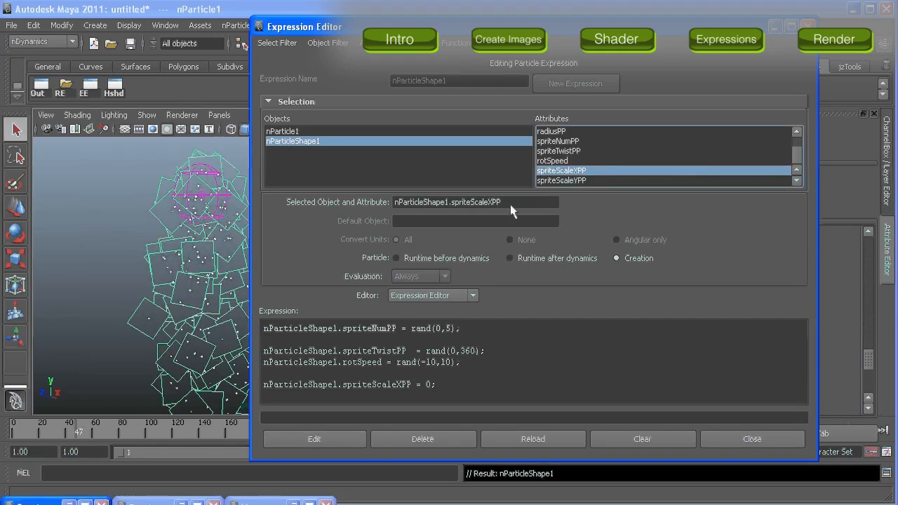
- Add nParticleShape1.spriteScaleYPP = nParticleShape1.spriteScaleXPP; as the last line of the creation expression and apply the edit
left_click(587, 181)
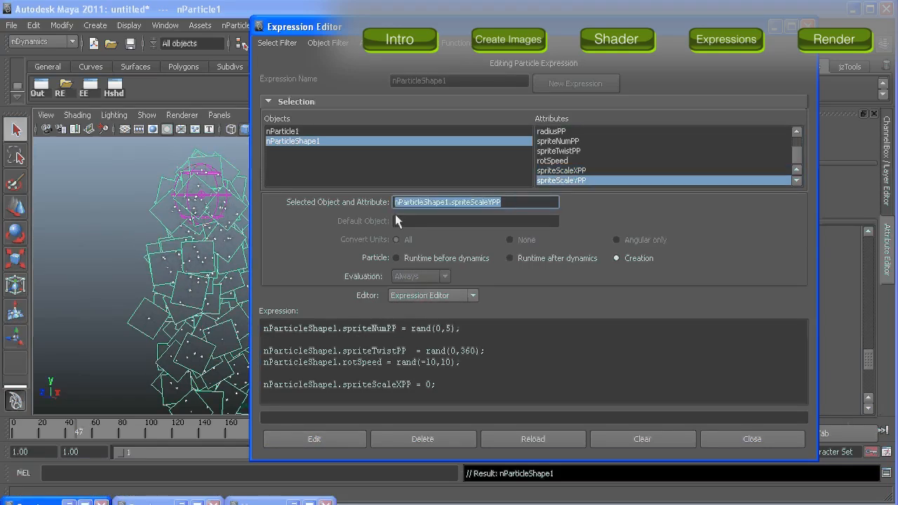
left_click(385, 396)
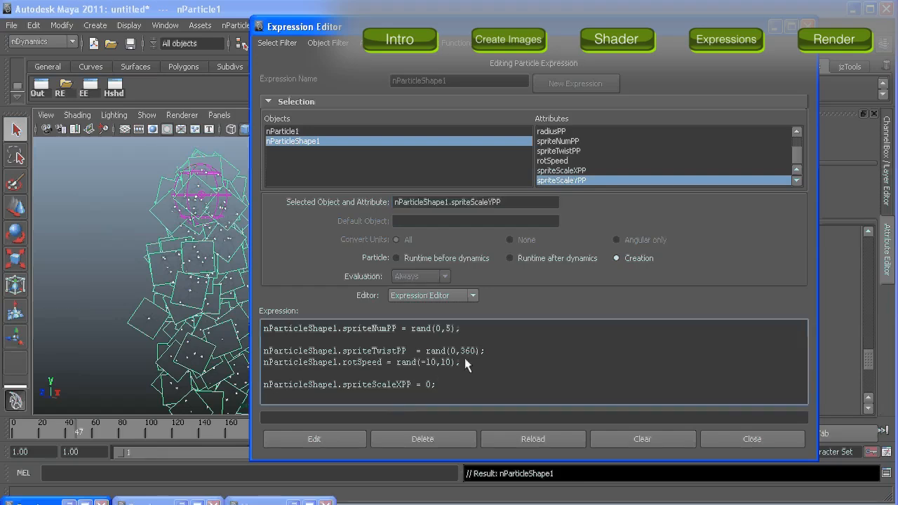
key("ctrl+v")
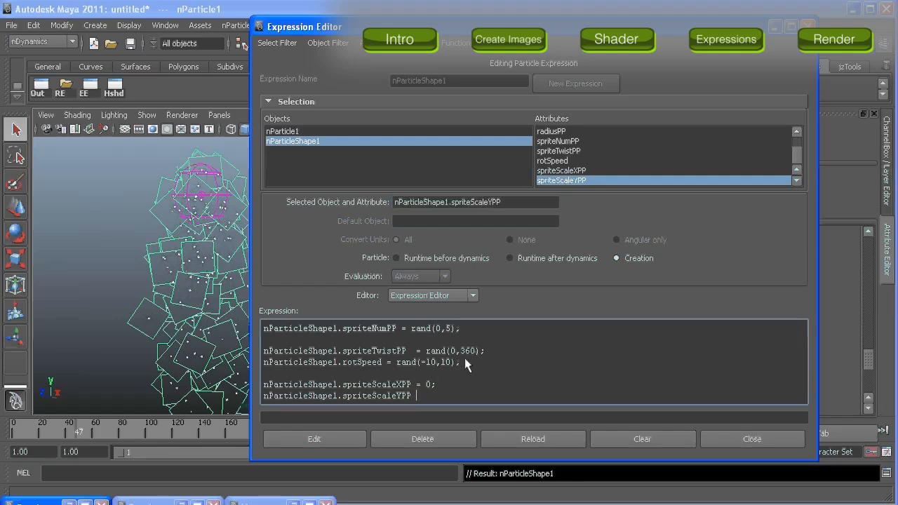
type("=")
key("ctrl+v")
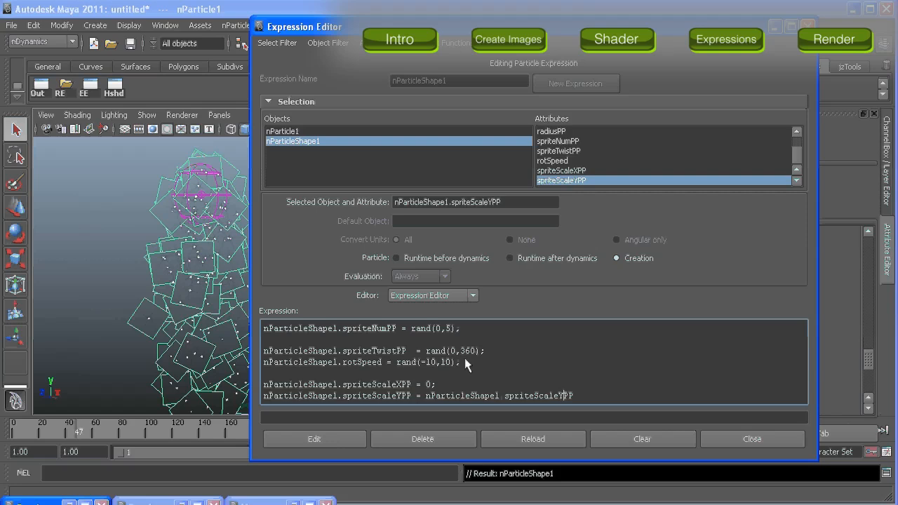
key("BackSpace")
type("XPP;")
left_click(348, 440)
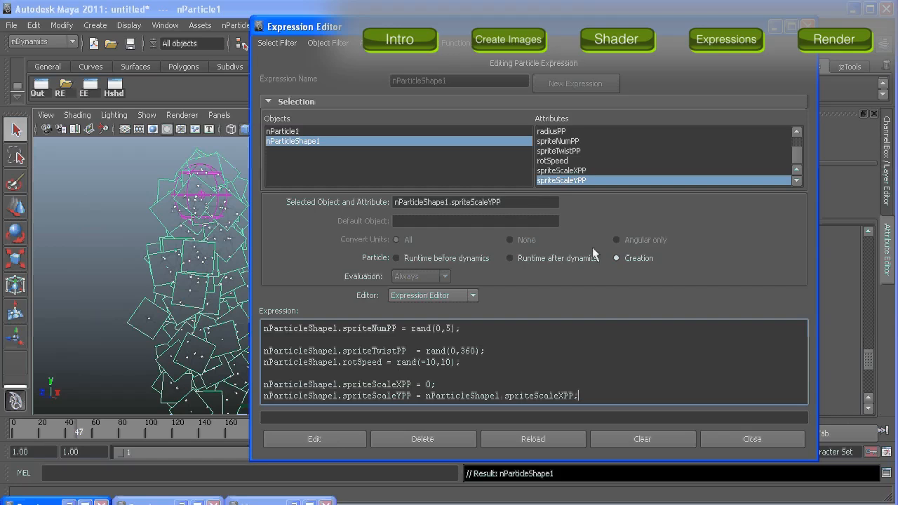
- Add a custom per-particle float attribute named scaleSpeed to nParticleShape1
left_click(754, 112)
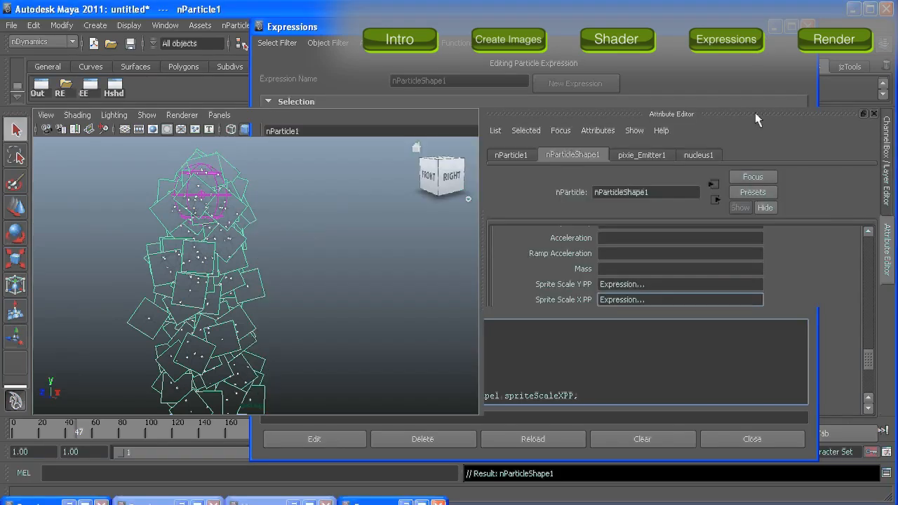
left_click_drag(869, 365, 869, 377)
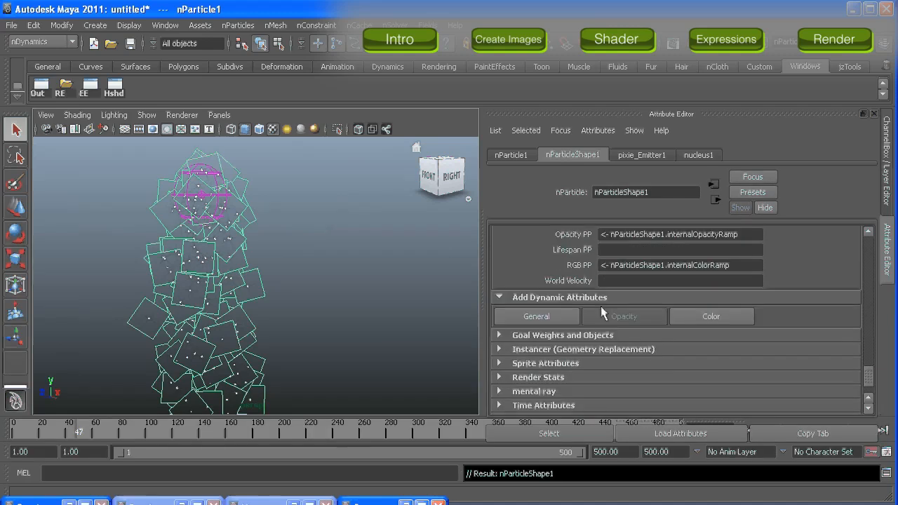
left_click(541, 317)
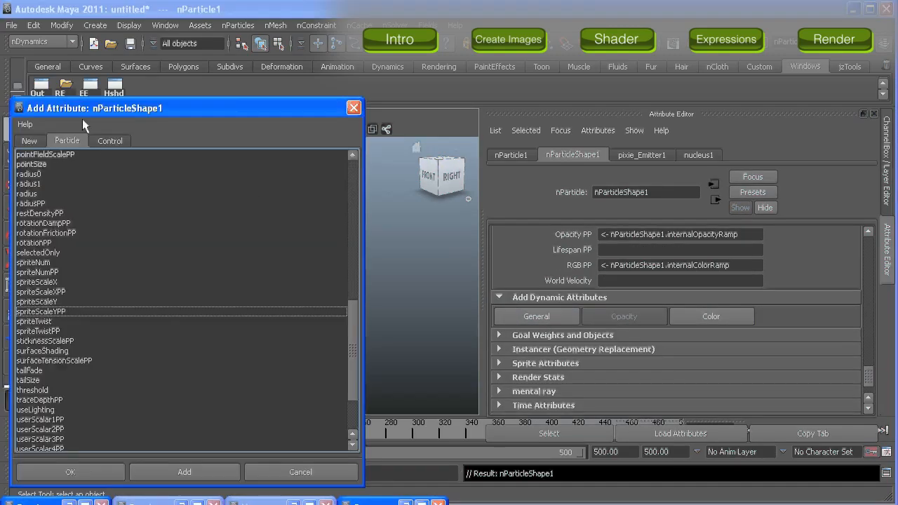
left_click(29, 140)
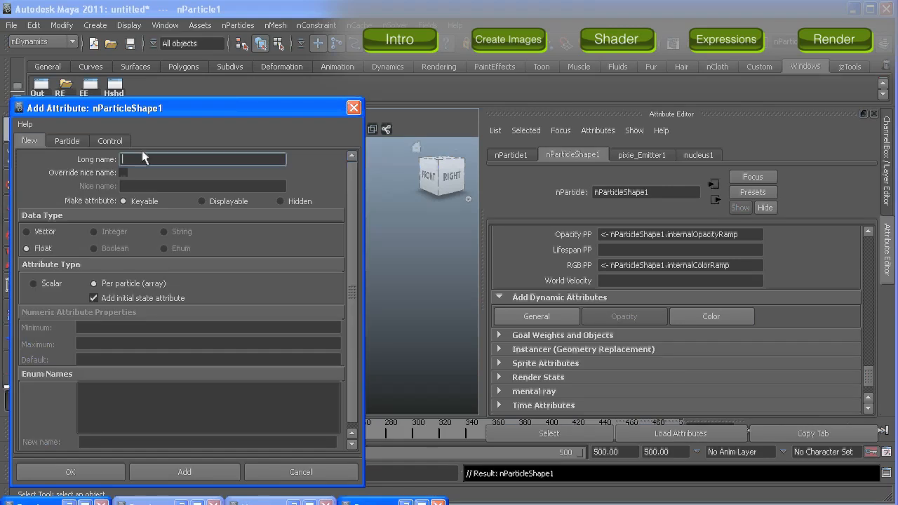
type("scaleSpeed")
left_click(71, 472)
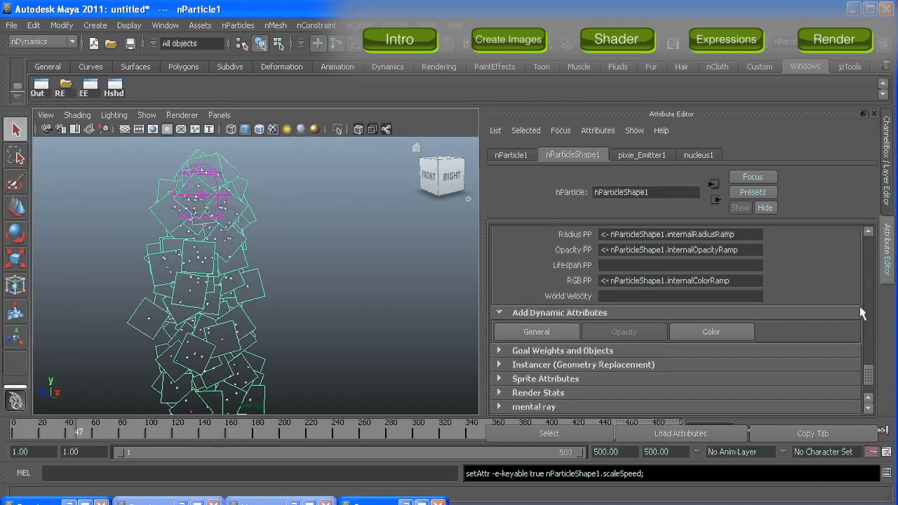
- Add scaleSpeed = rand(.1,.2); to the end of the creation expression and apply the edit
scroll(737, 308, "up", 3)
right_click(622, 265)
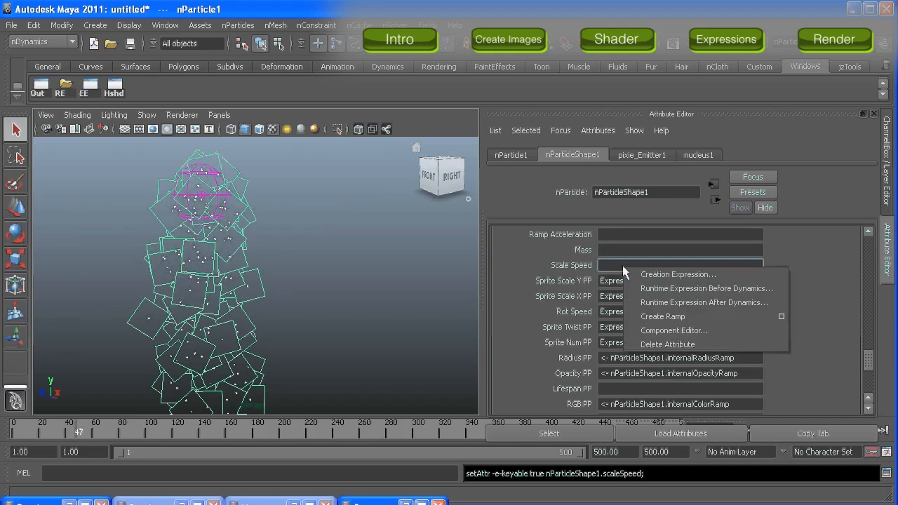
left_click(652, 274)
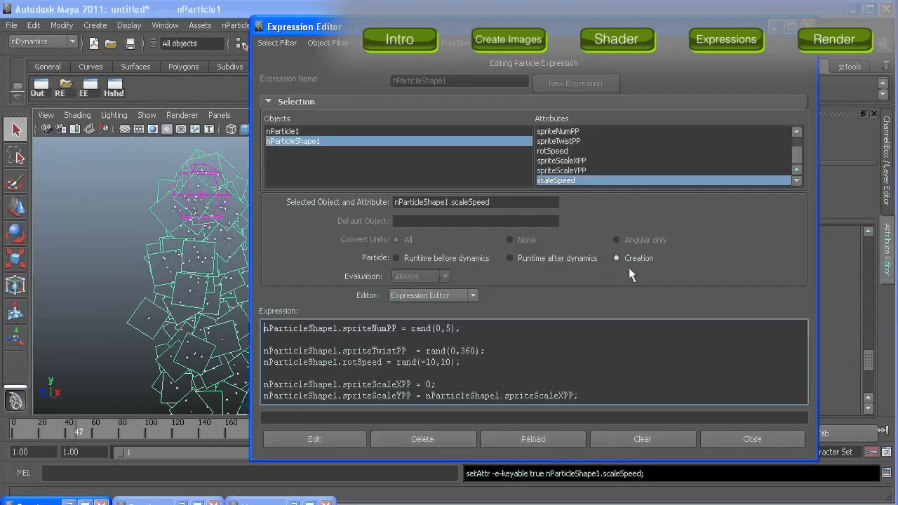
left_click(623, 396)
key("Return")
key("Return")
type("sca")
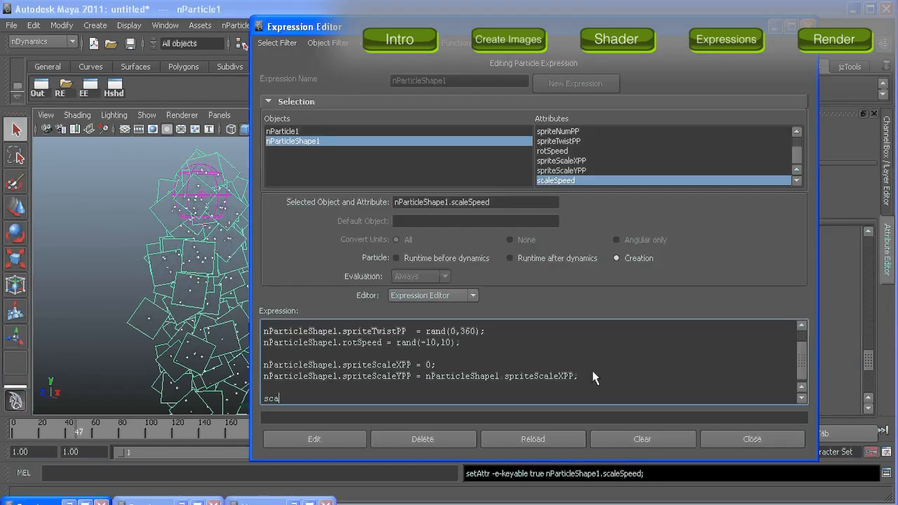
type("leSpeed = rand( 1,.2);")
left_click(331, 438)
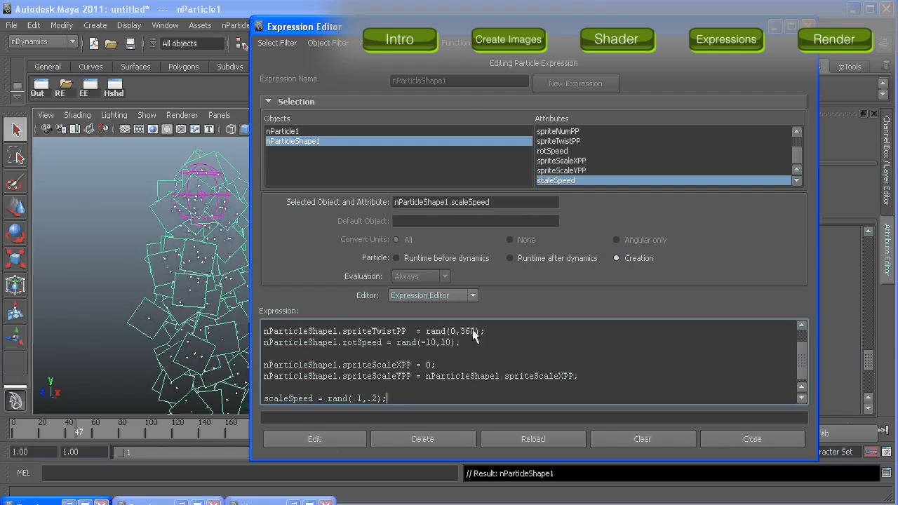
- Add nParticleShape1.spriteScaleXPP += scaleSpeed; to the runtime after dynamics expression, below the spriteTwistPP line
left_click(534, 257)
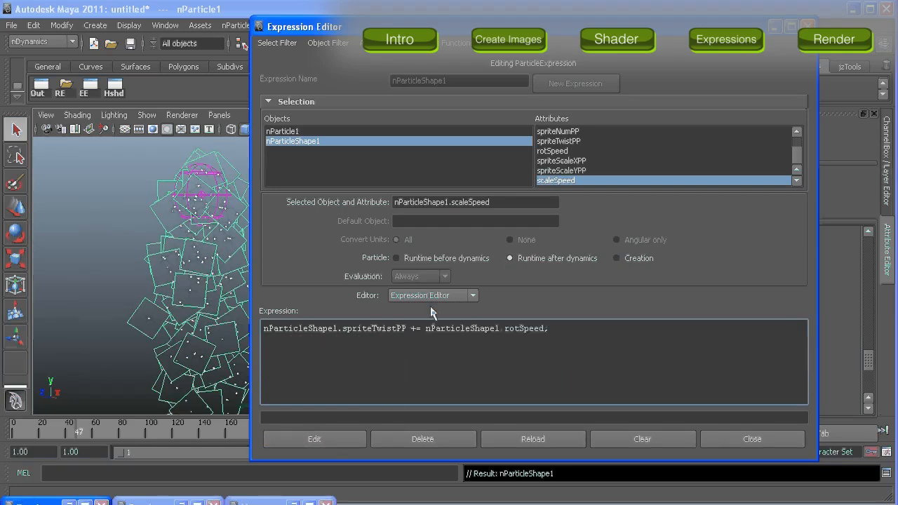
left_click(563, 330)
key("Return")
left_click(572, 161)
left_click_drag(517, 203, 398, 231)
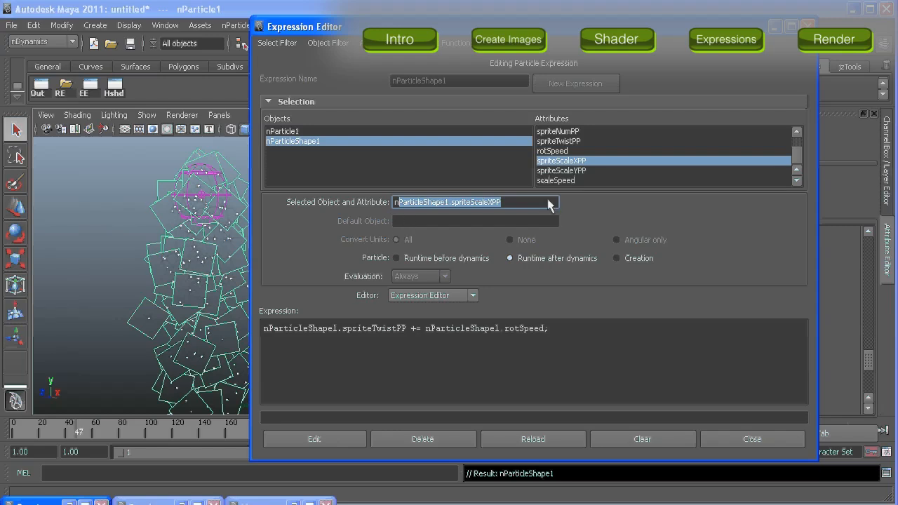
left_click_drag(502, 202, 369, 217)
key("ctrl+c")
left_click(556, 327)
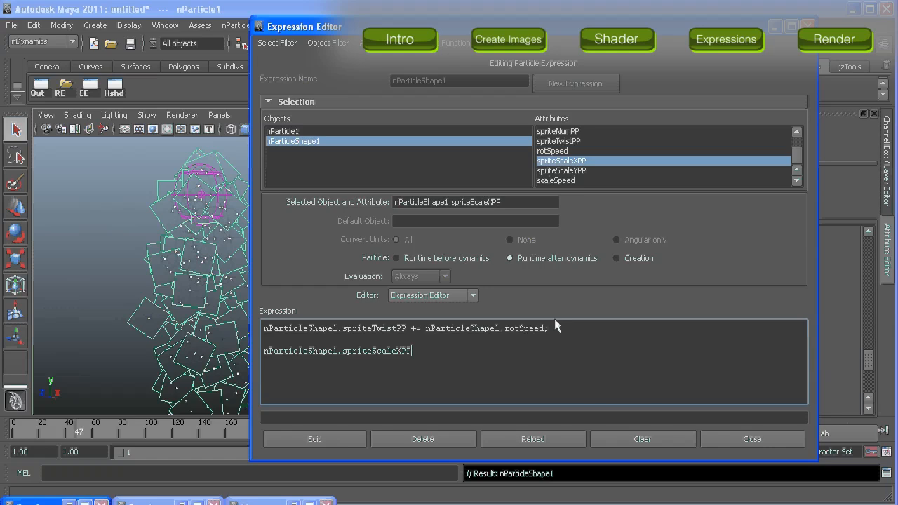
type("+= scaleSpeed;")
- Add nParticleShape1.spriteScaleYPP = nParticleShape1.spriteScaleXPP; as the last line of the runtime after dynamics expression and apply the edit
key("Return")
key("ctrl+v")
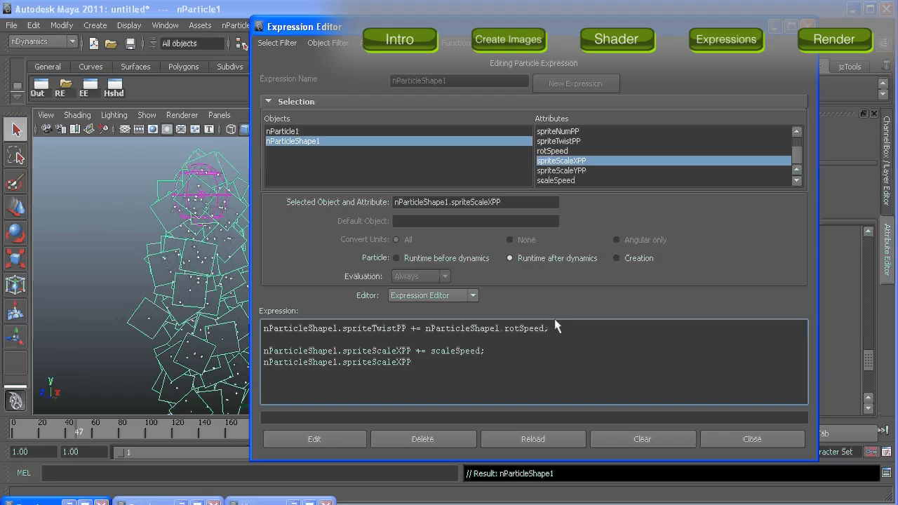
key("BackSpace")
type("YPP =")
key("ctrl+v")
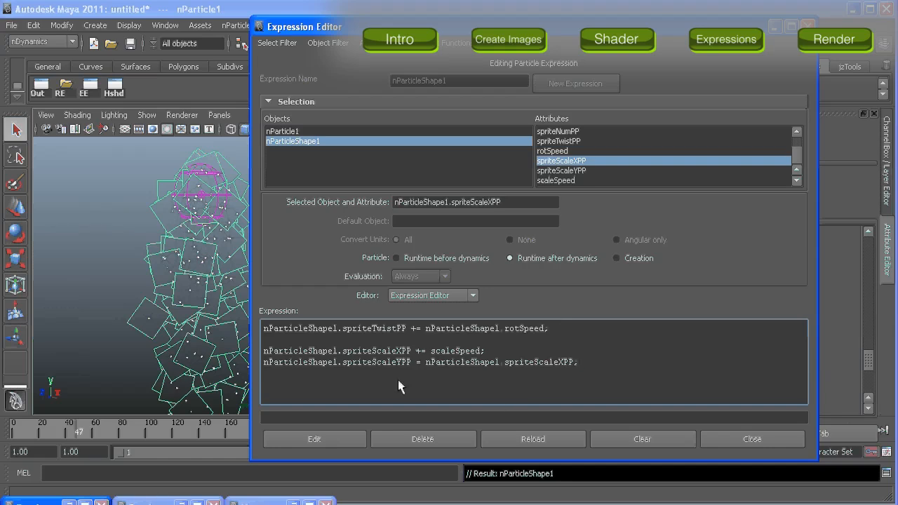
left_click(316, 439)
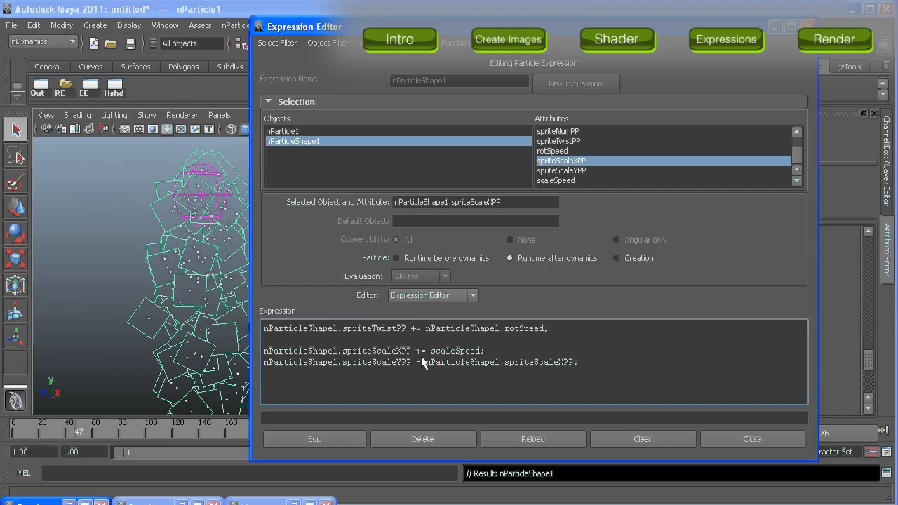
left_click(347, 438)
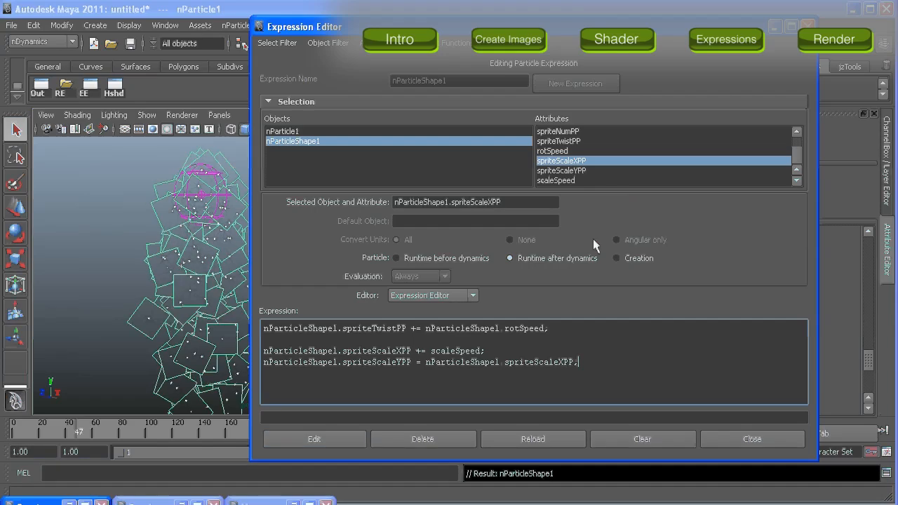
- Minimize the Expression Editor, rewind to frame 1 and play the simulation to frame 49 to examine how the sprites grow
left_click(775, 28)
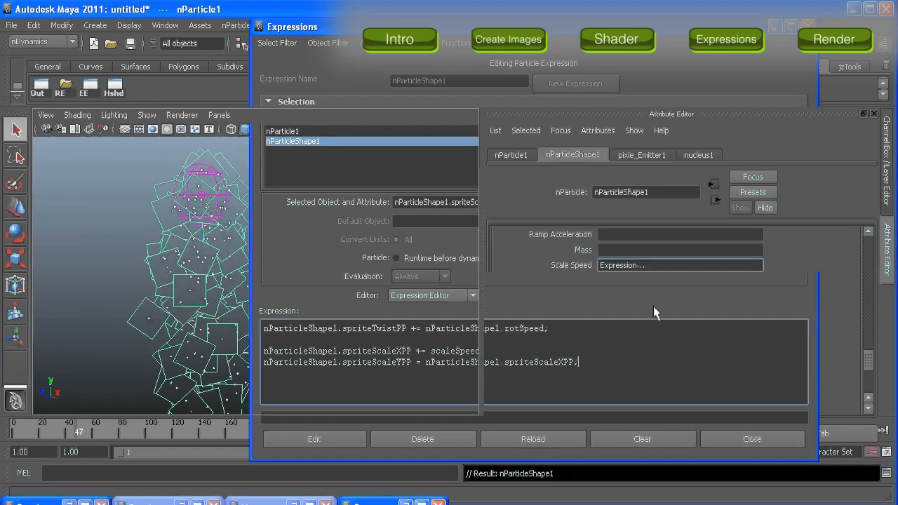
key("ctrl+a")
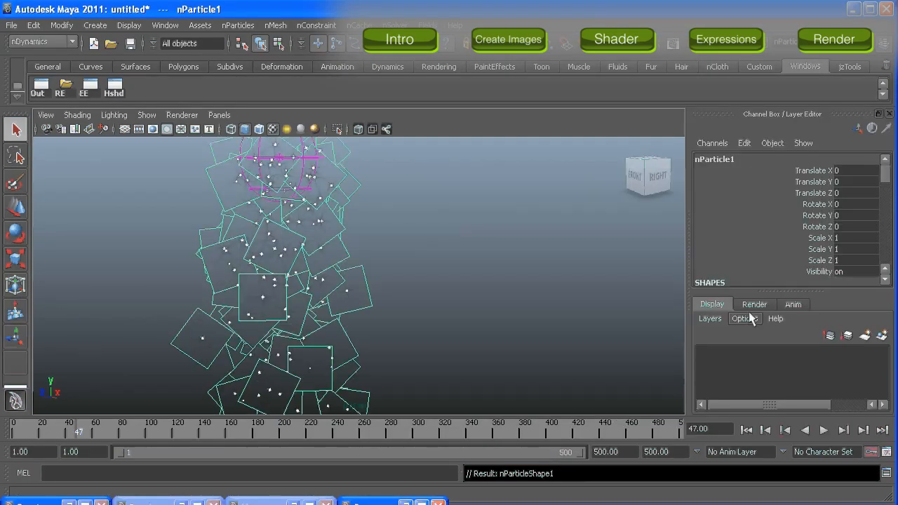
left_click(747, 432)
left_click(824, 431)
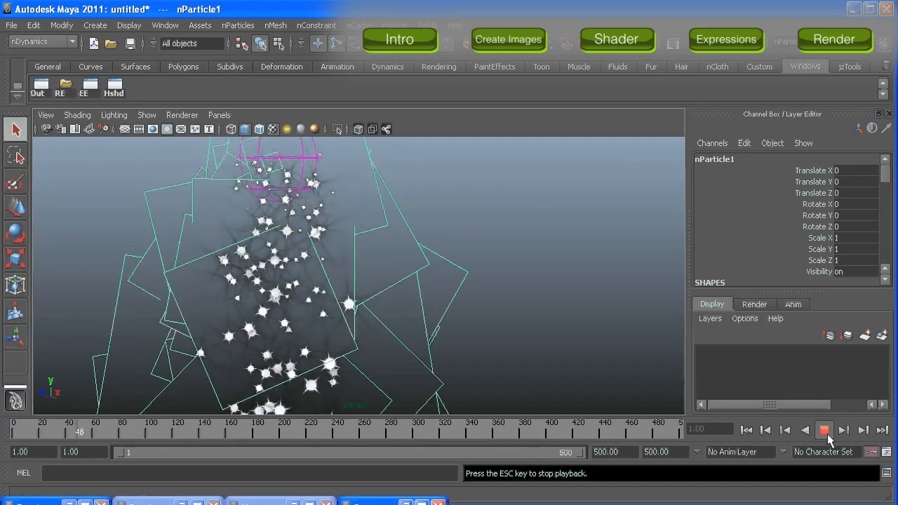
left_click(824, 430)
right_click_drag(549, 317, 415, 310, "alt")
middle_click_drag(414, 310, 403, 226, "alt")
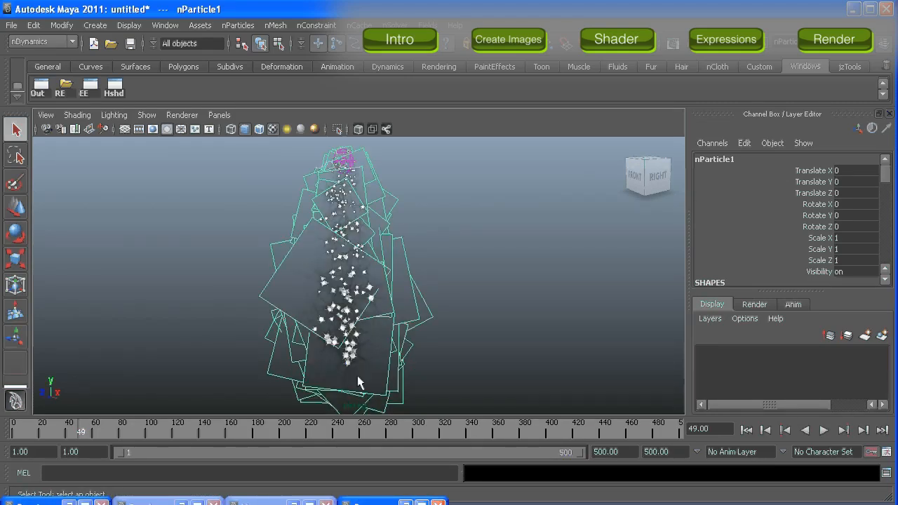
mouse_move(427, 318)
left_mouse_down("alt")
mouse_move(378, 334)
mouse_move(421, 329)
left_mouse_up("alt")
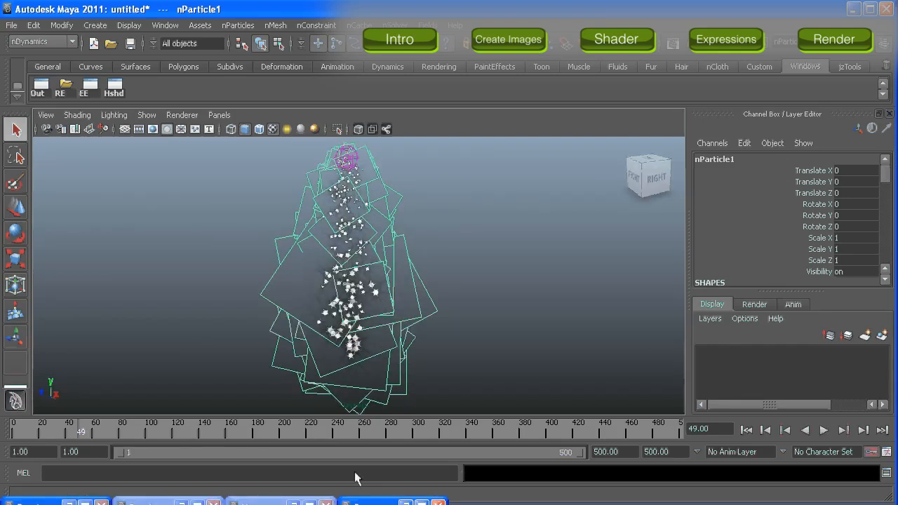
- Set nParticleShape1's lifespan mode to Random range with a lifespan of 2 and a lifespan random of 0.3
key("ctrl+a")
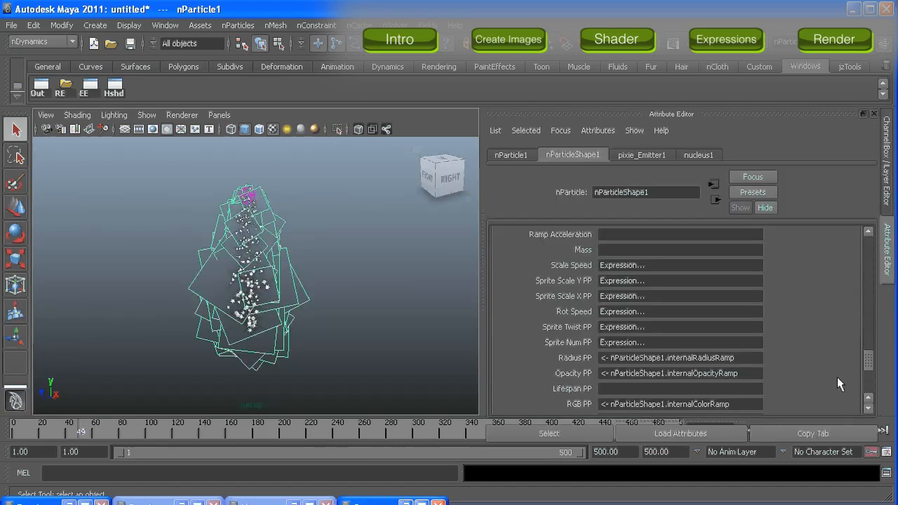
left_click_drag(867, 359, 866, 236)
left_click(621, 279)
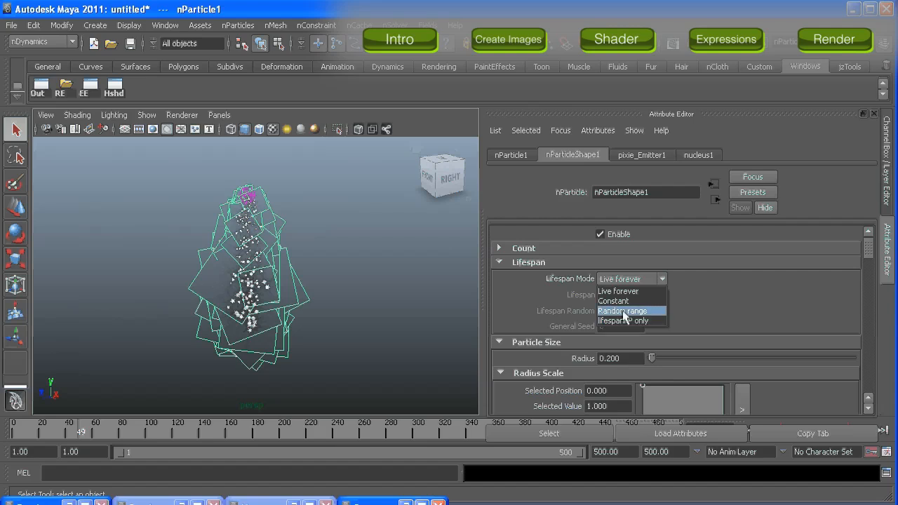
left_click(624, 311)
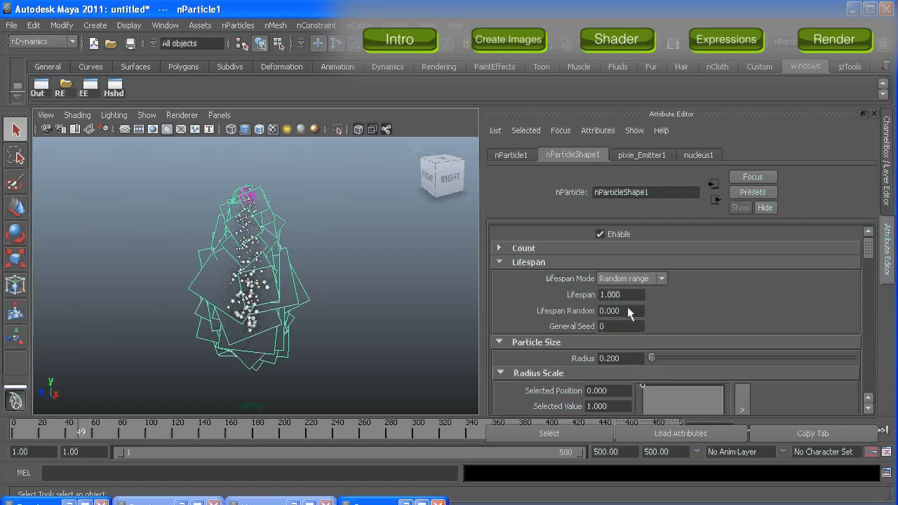
type("2")
key("Return")
left_click(629, 310)
type(".3")
key("Return")
- Shape the Opacity Scale ramp to fall from 1 at position 0.052 to 0 at position 0.939
mouse_move(867, 250)
left_mouse_down()
mouse_move(872, 338)
mouse_move(875, 300)
left_mouse_up()
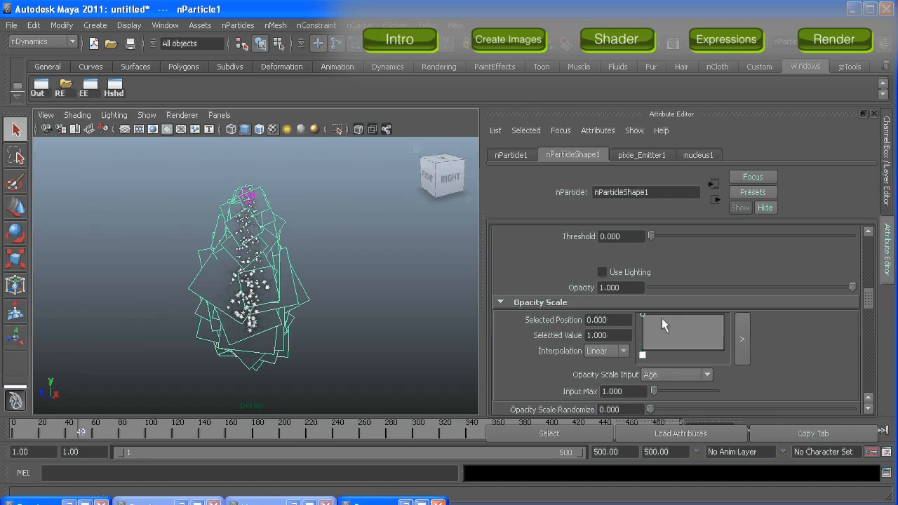
left_click_drag(703, 321, 717, 353)
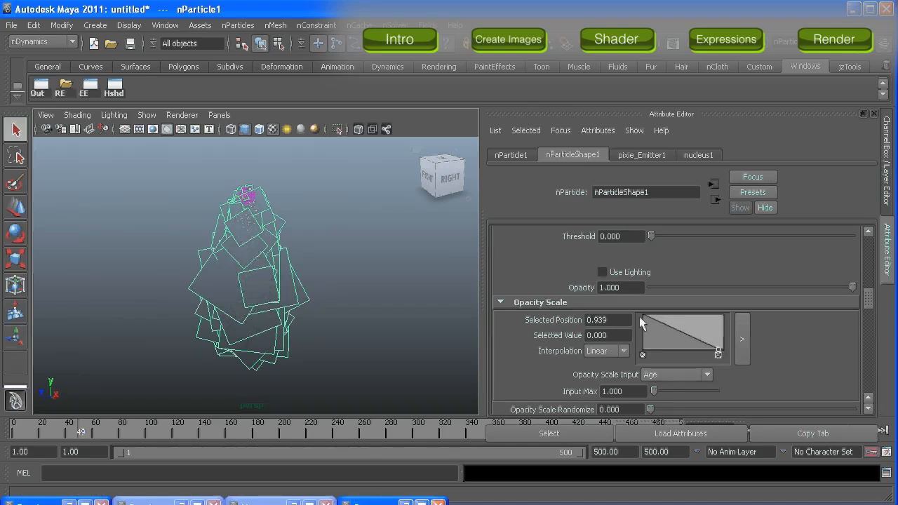
left_click_drag(639, 317, 648, 318)
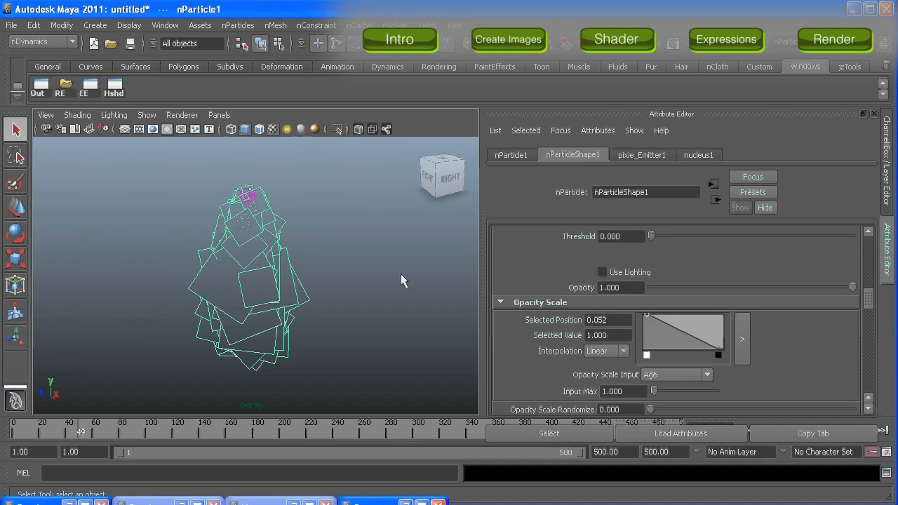
- Set the gravity of nucleus1 to 0
middle_click_drag(371, 336, 391, 382, "alt")
right_click_drag(391, 382, 477, 369, "alt")
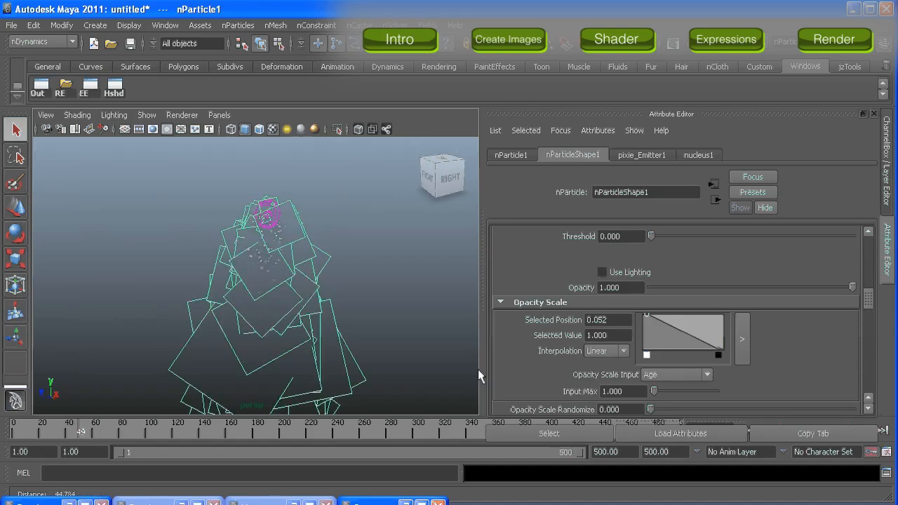
right_click_drag(365, 393, 433, 388, "alt")
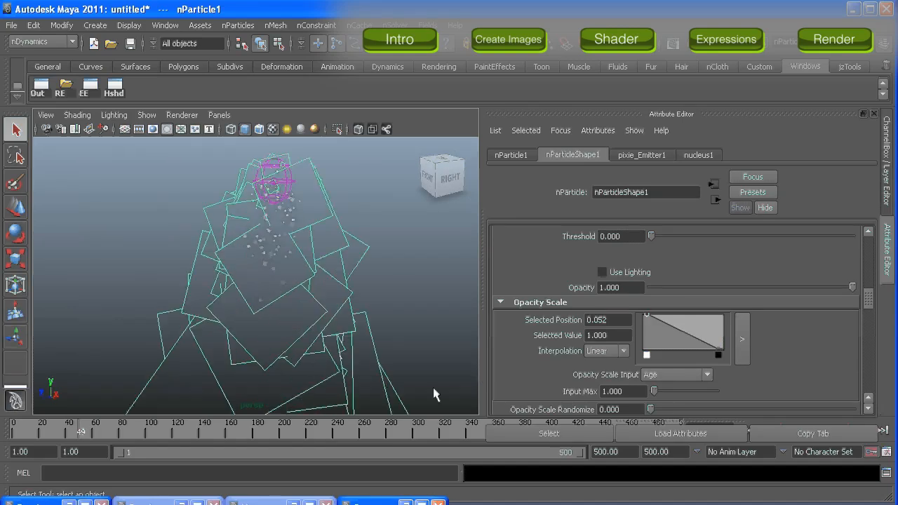
left_click(697, 158)
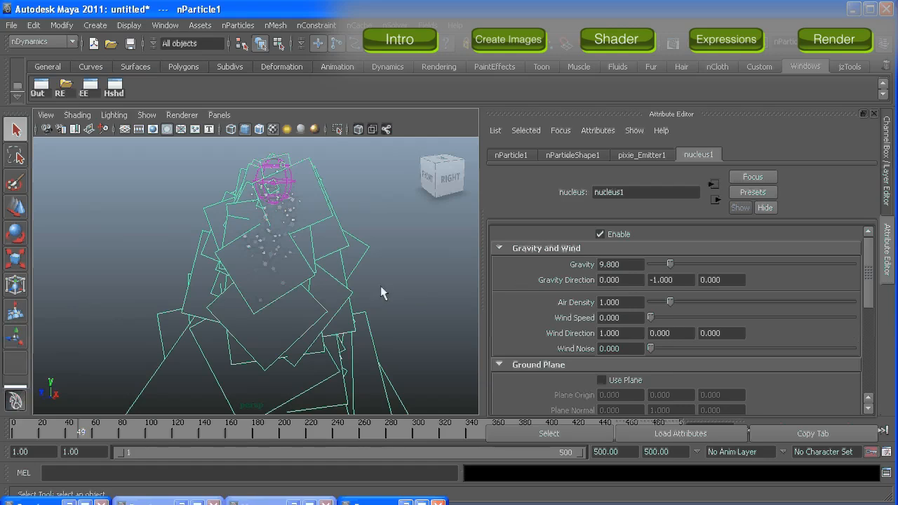
mouse_move(869, 283)
left_mouse_down()
mouse_move(869, 301)
mouse_move(870, 283)
left_mouse_up()
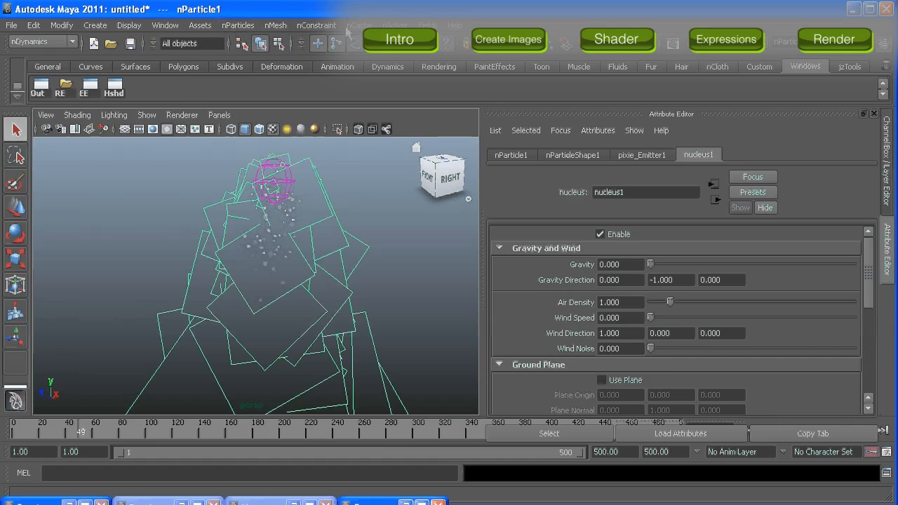
- Create a turbulence field on the selected nParticle and set its frequency to 100
left_click(426, 25)
left_click(452, 119)
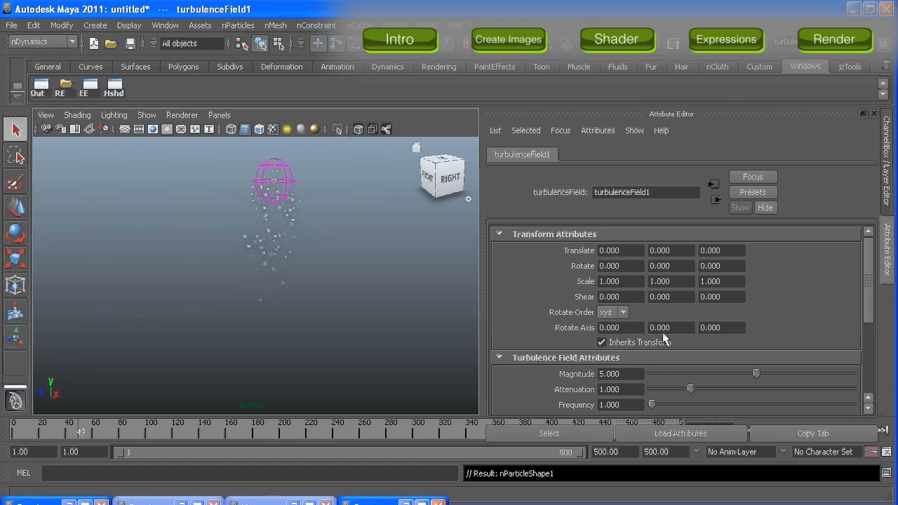
scroll(868, 305, "down", 3)
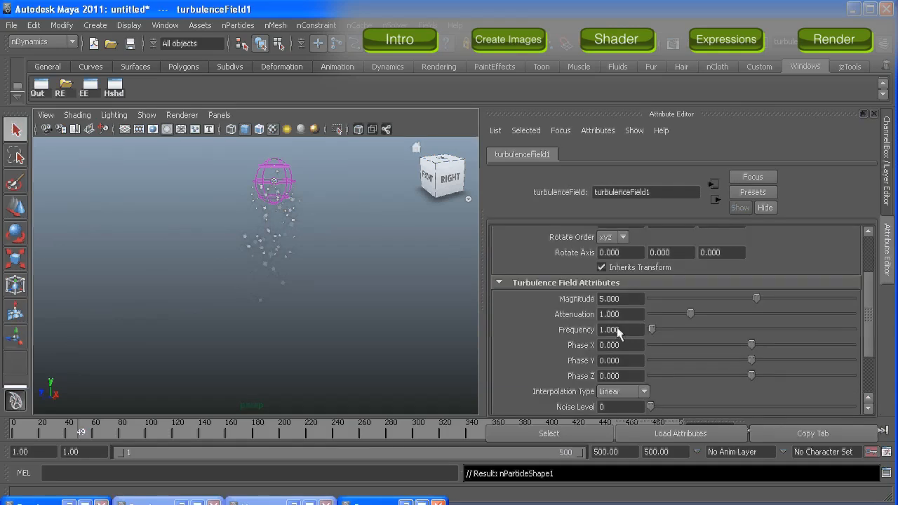
double_click(614, 329)
type("100")
key("Return")
- Switch to the Channel Box, rewind to frame 1 and play the simulation to check the turbulence without gravity
left_click(886, 158)
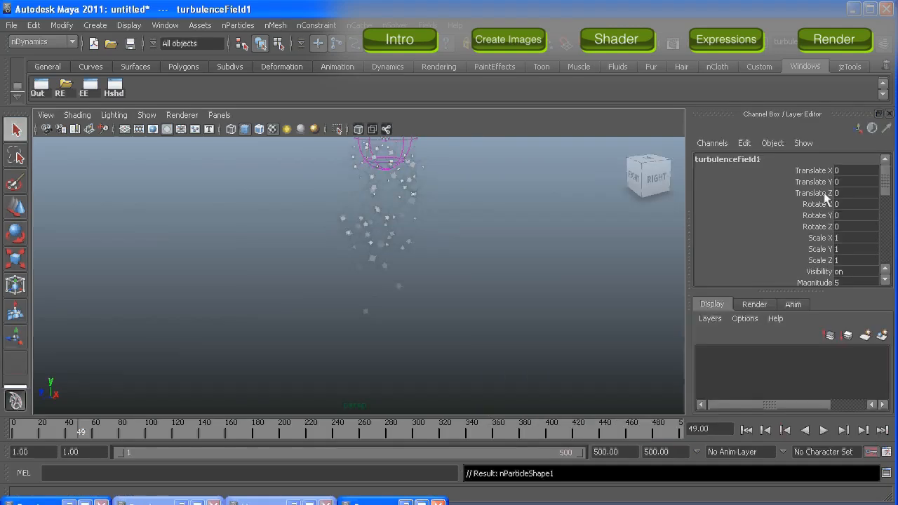
left_click(747, 430)
left_click(824, 430)
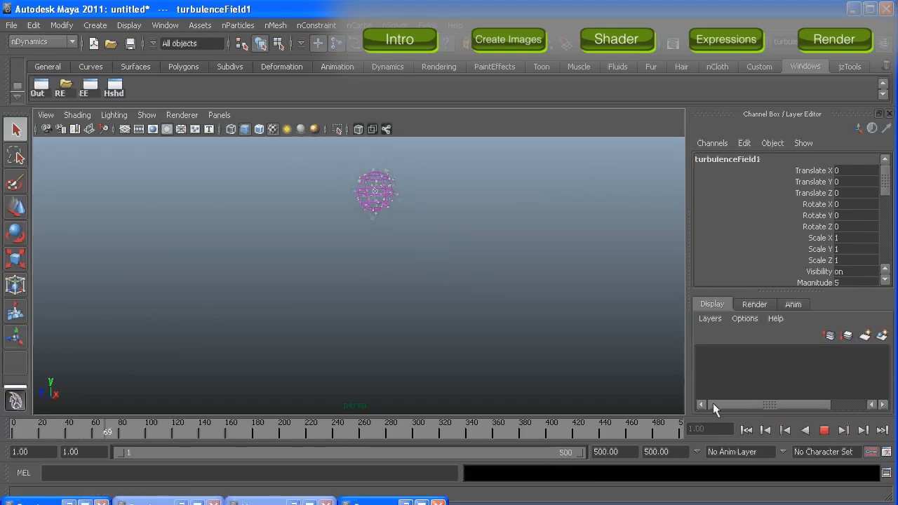
- Stop the playback and examine the turbulent particles around the emitter up close
left_click(825, 432)
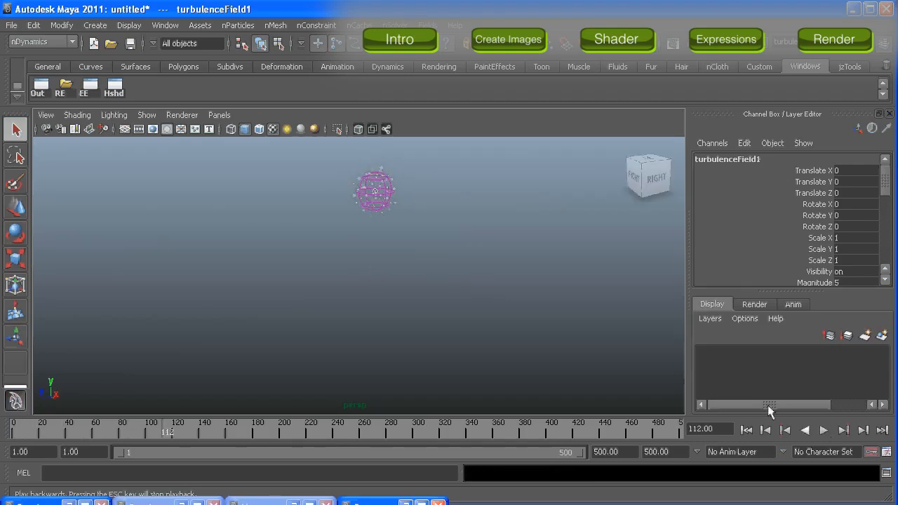
key("f")
right_click_drag(385, 316, 540, 356, "alt")
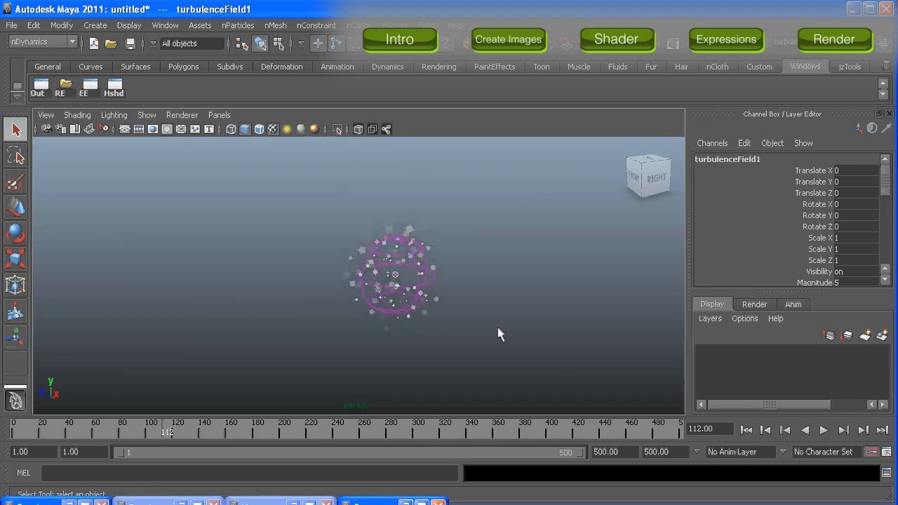
left_click_drag(497, 327, 420, 297, "alt")
- Rewind to frame 1 and set the Lifespan of the nParticle emitted by pixie_Emitter1 to 8
left_click(427, 304)
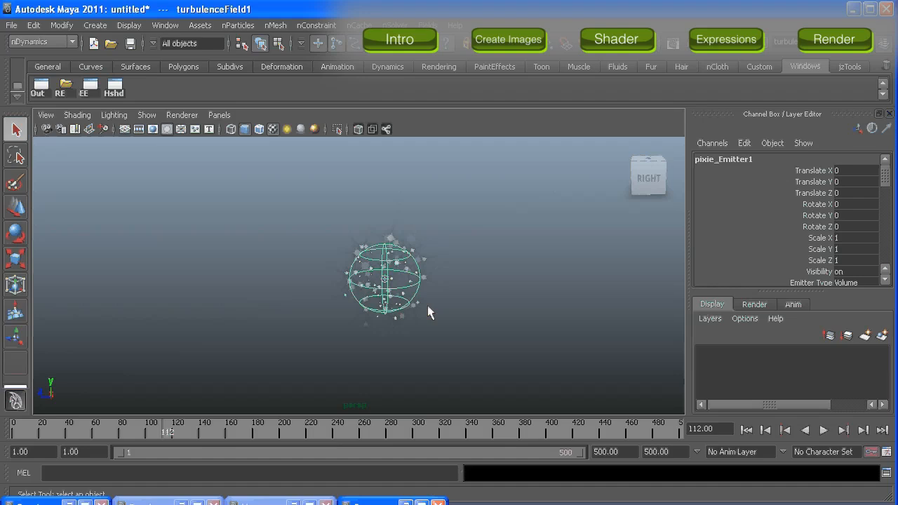
left_click(745, 430)
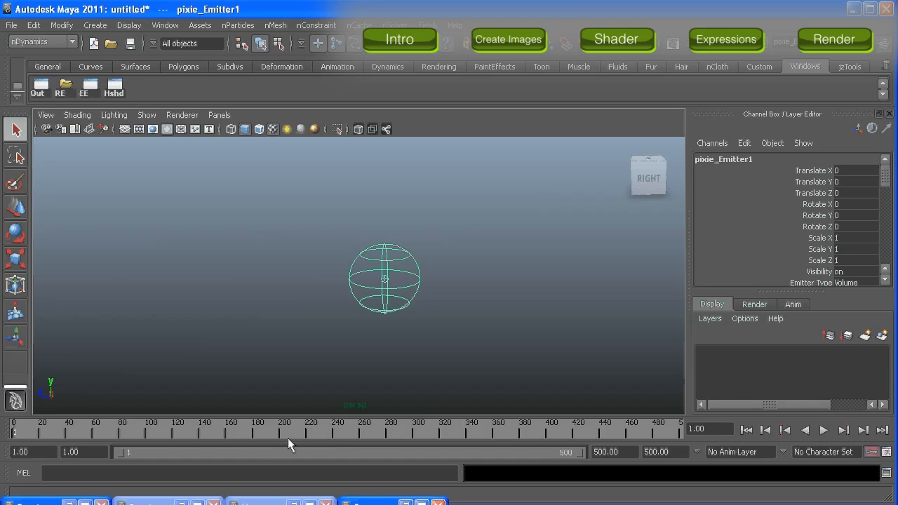
key("ctrl+a")
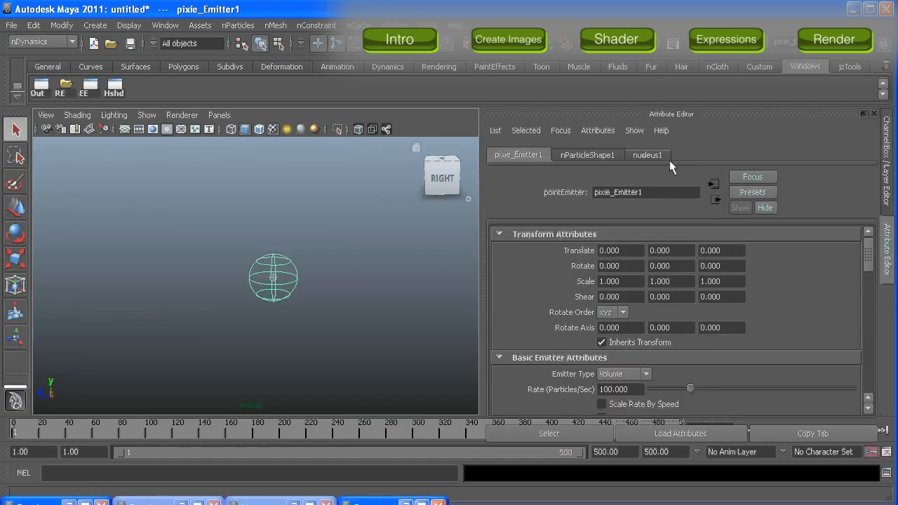
left_click(600, 153)
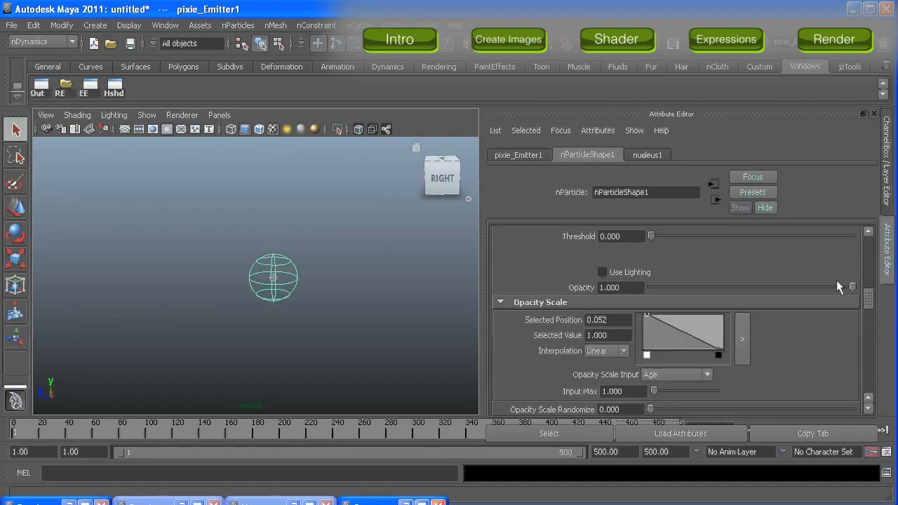
left_click_drag(869, 300, 868, 247)
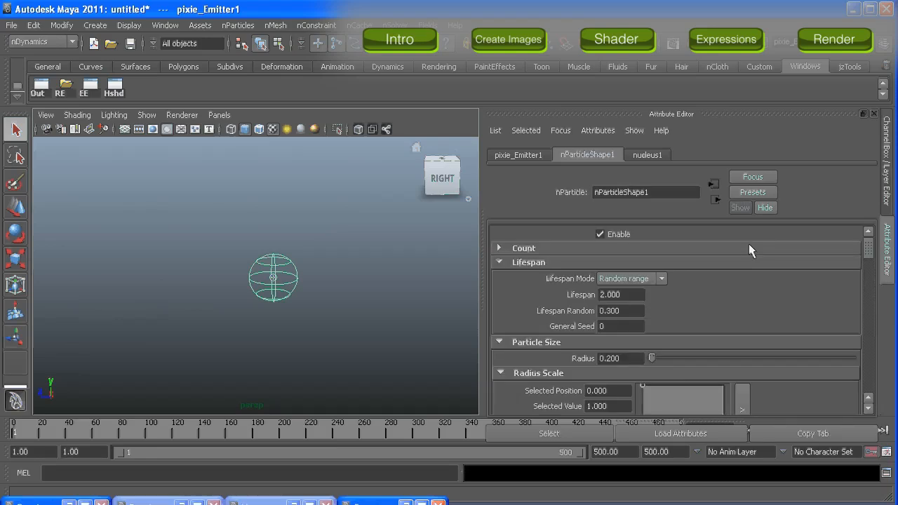
left_click(627, 295)
type("8")
key("Return")
- Play the simulation to check the longer particle lifespan, stop it and rewind to frame 1
left_click(871, 115)
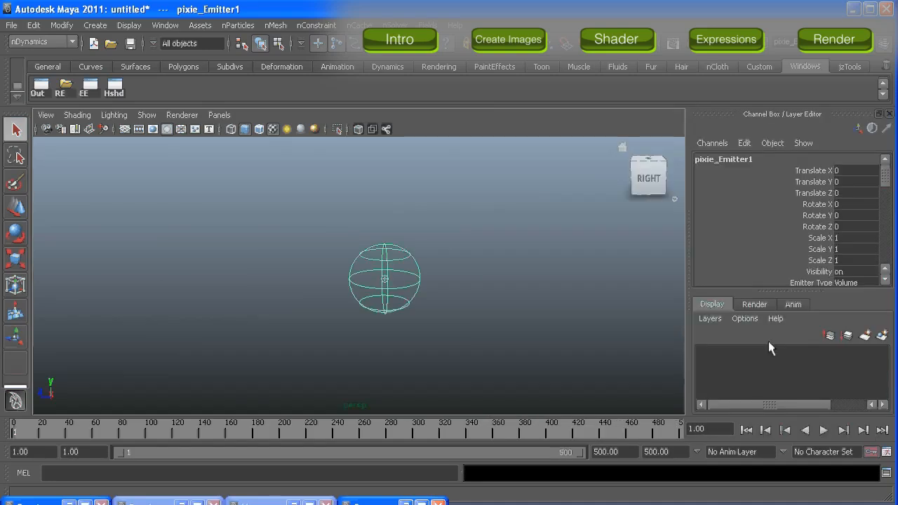
left_click(823, 430)
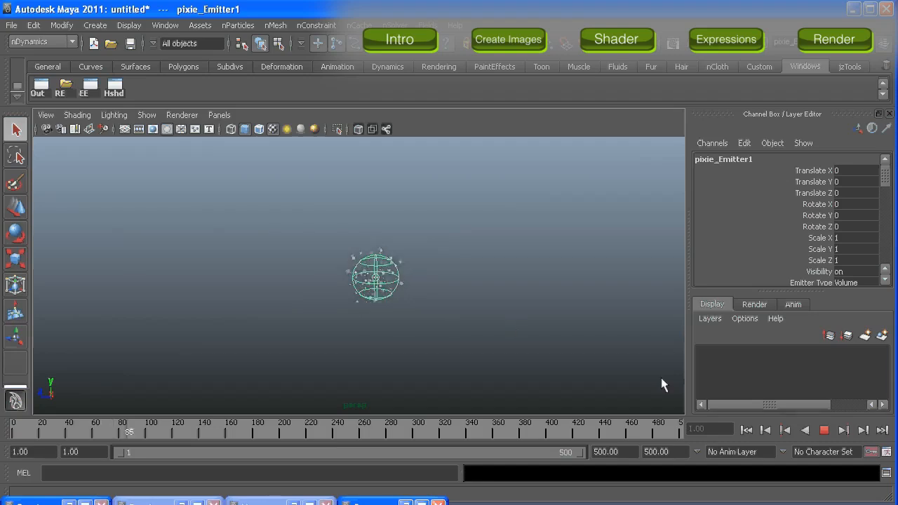
left_click(824, 430)
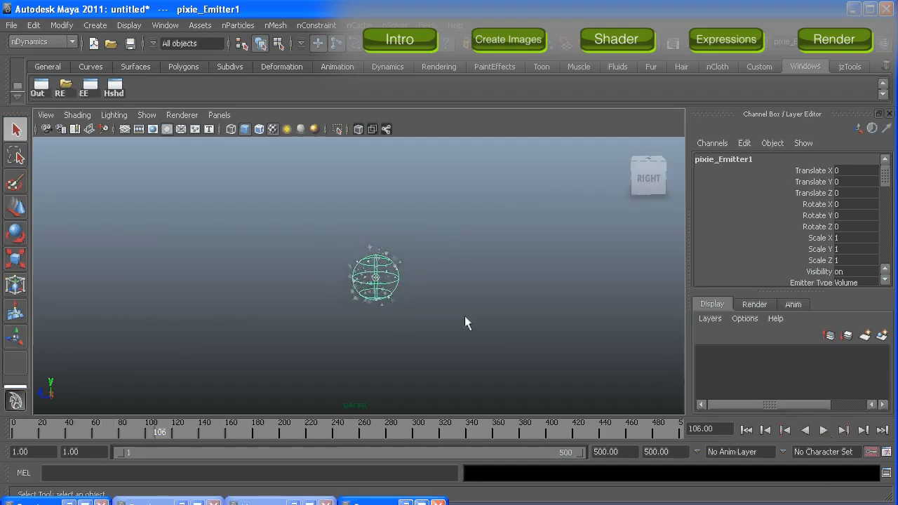
left_click(746, 429)
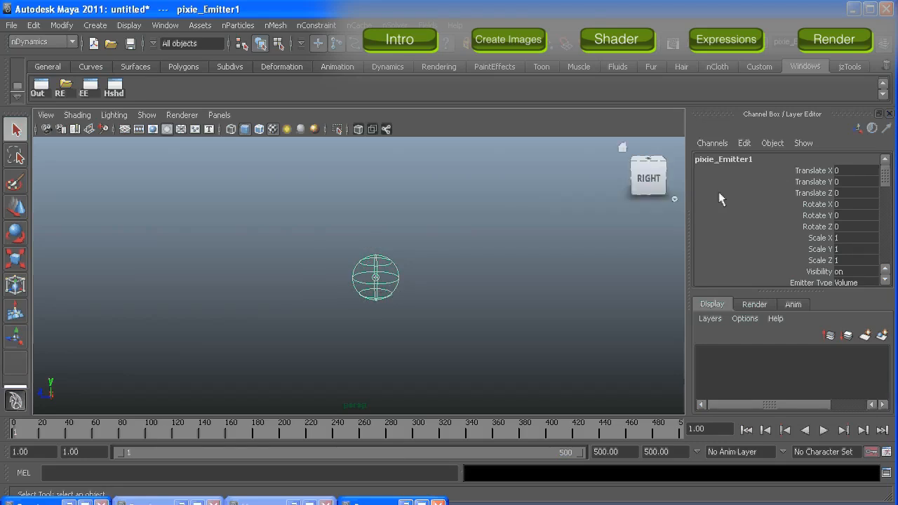
- Key Translate X, Y and Z of pixie_Emitter1 at frame 1 and go to about frame 90 to animate its movement
left_click_drag(807, 171, 807, 192)
right_click(805, 186)
left_click(805, 179)
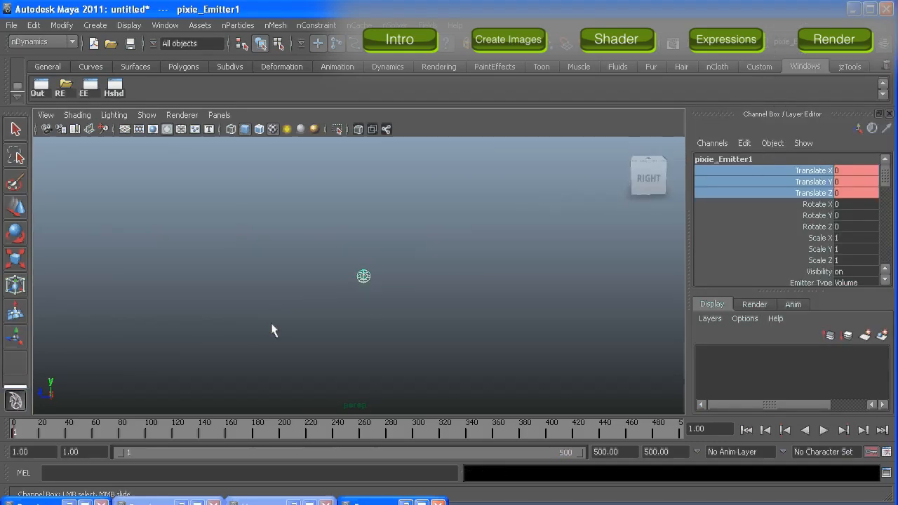
left_click(135, 426)
key("w")
key("alt+v")
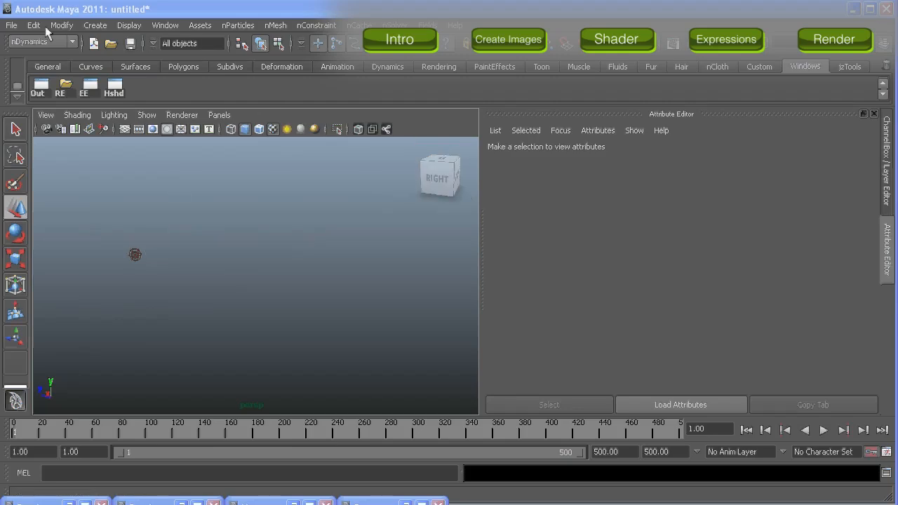
- Open the Hardware Render Buffer with its render attributes and move the buffer window aside to uncover them
left_click(153, 27)
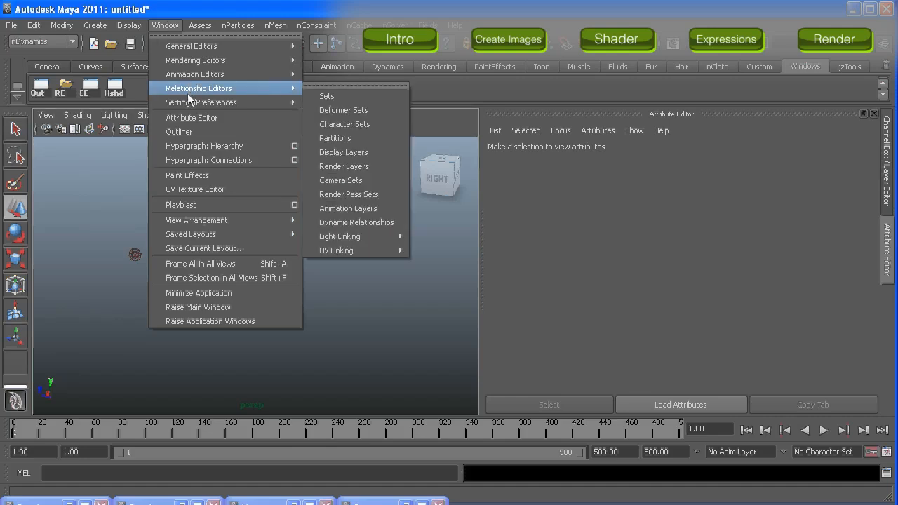
mouse_move(202, 66)
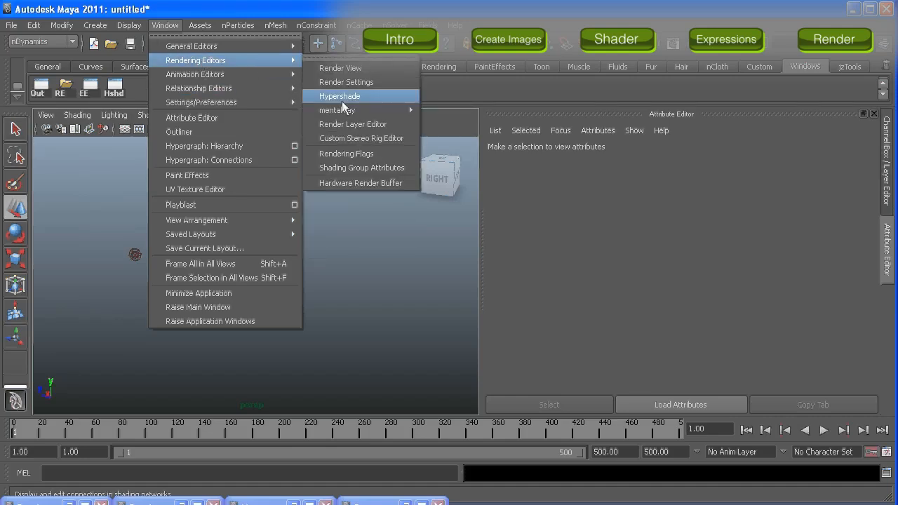
left_click(337, 183)
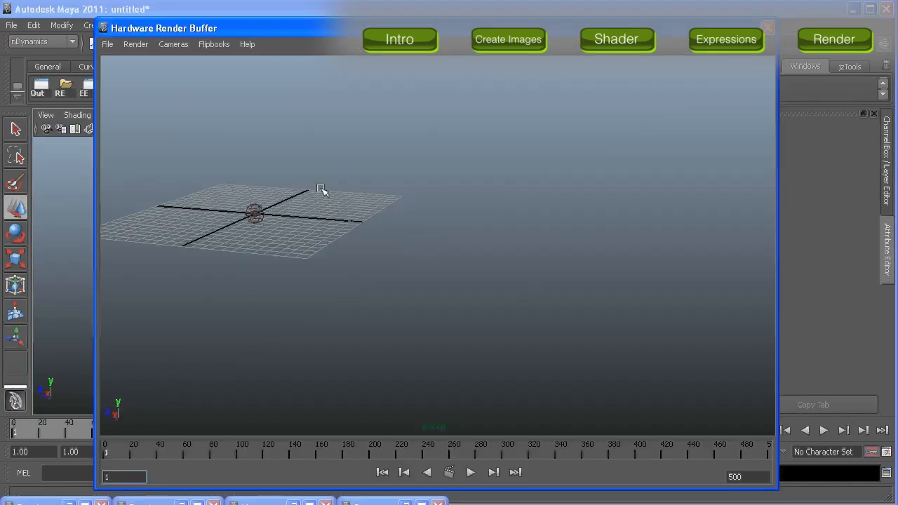
left_click(133, 45)
mouse_move(172, 46)
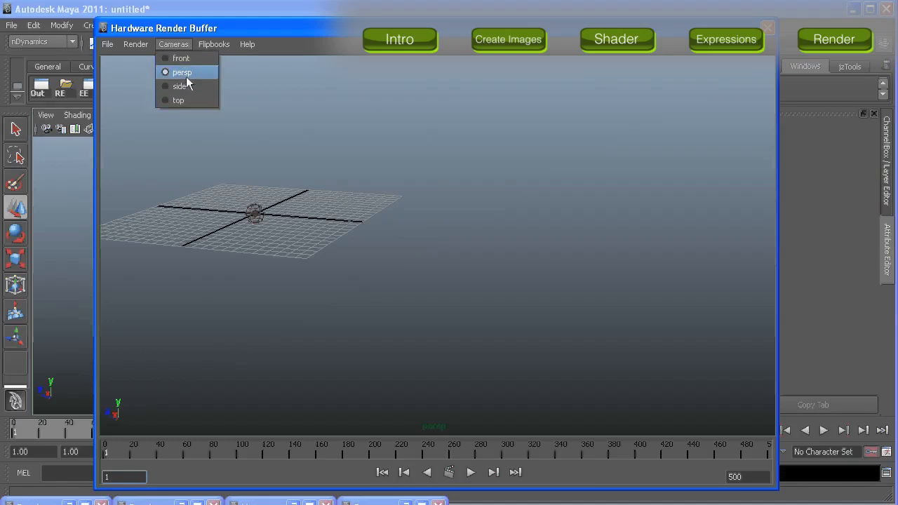
mouse_move(136, 46)
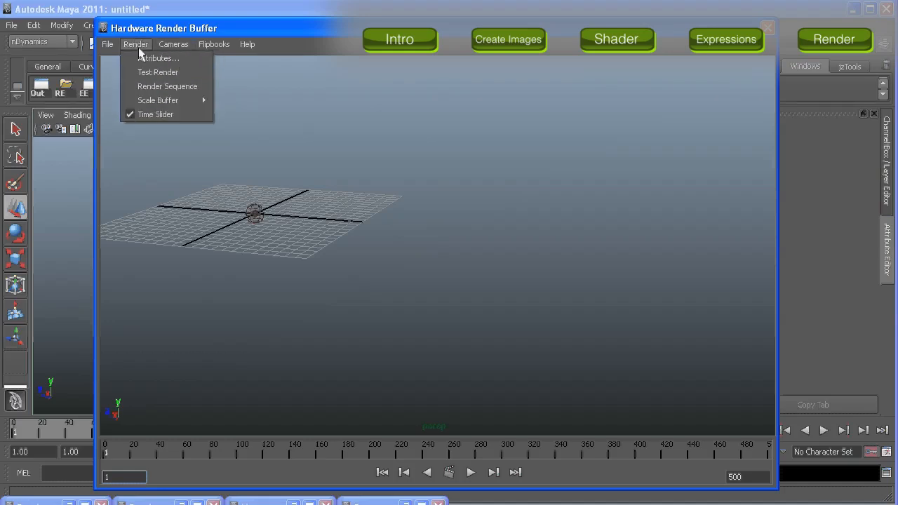
left_click(149, 58)
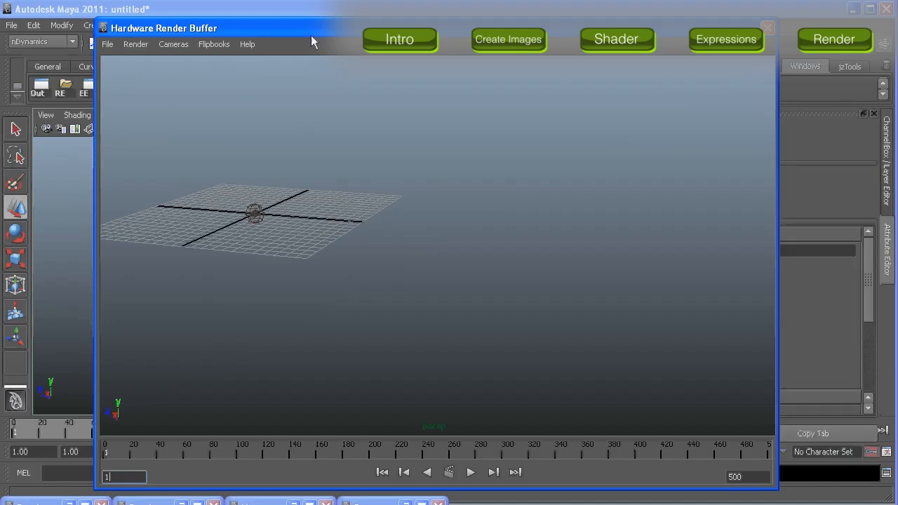
left_click_drag(311, 35, 141, 148)
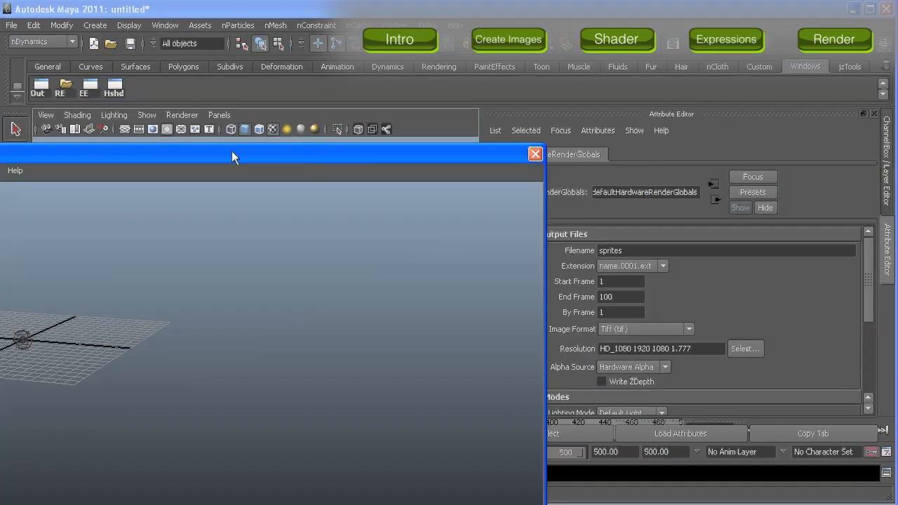
left_click_drag(232, 156, 124, 150)
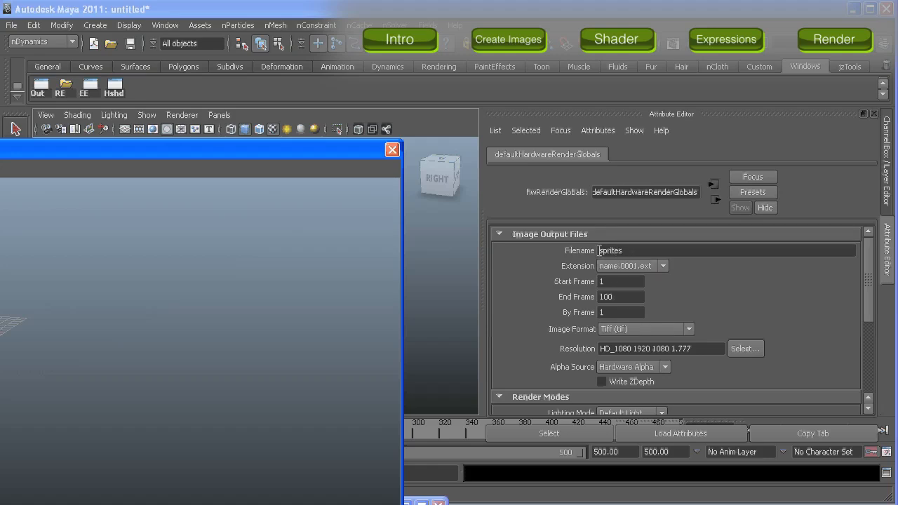
- Try adding an image path to the render output Filename and restore the name to sprites
left_click(634, 250)
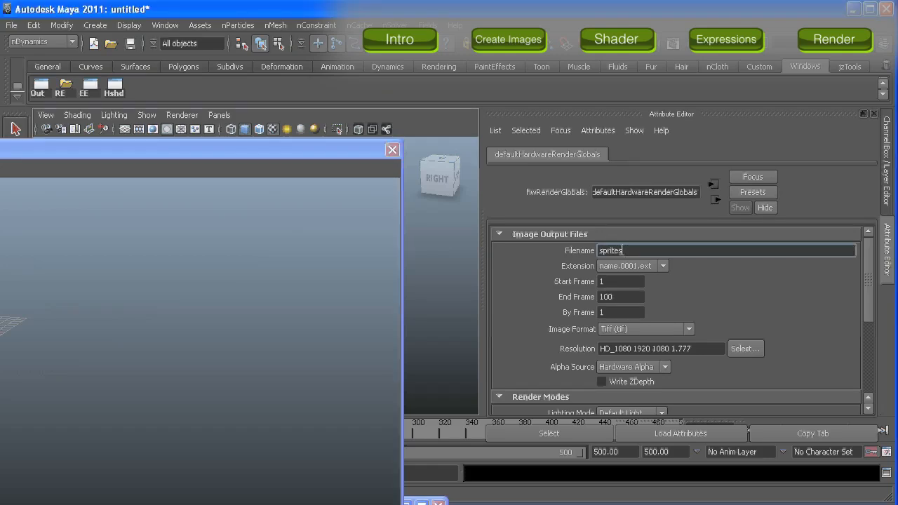
type("/Imagenme")
key("BackSpace")
key("BackSpace")
left_click_drag(644, 250, 524, 262)
type("sprites")
- Choose the HD_1080 image size for the hardware render and review its name, dimensions and aspect ratio
left_click(743, 349)
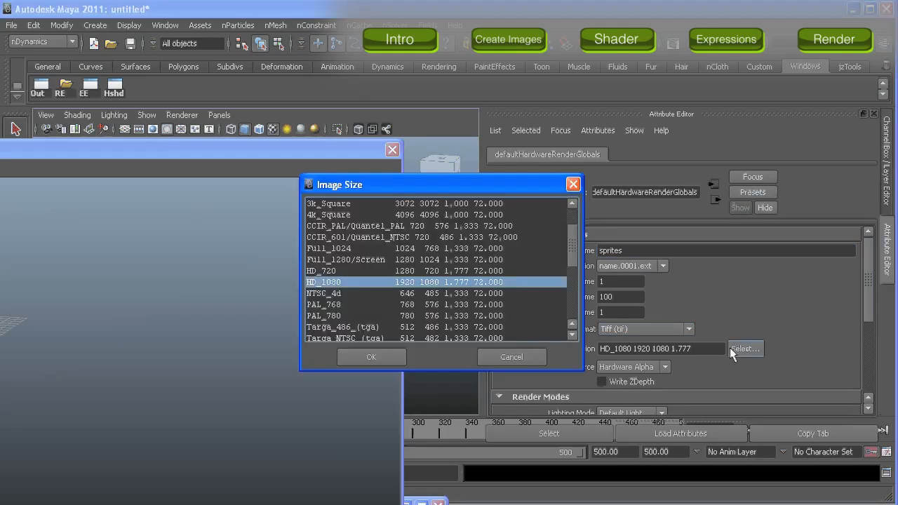
mouse_move(571, 244)
left_mouse_down()
mouse_move(572, 230)
mouse_move(573, 252)
left_mouse_up()
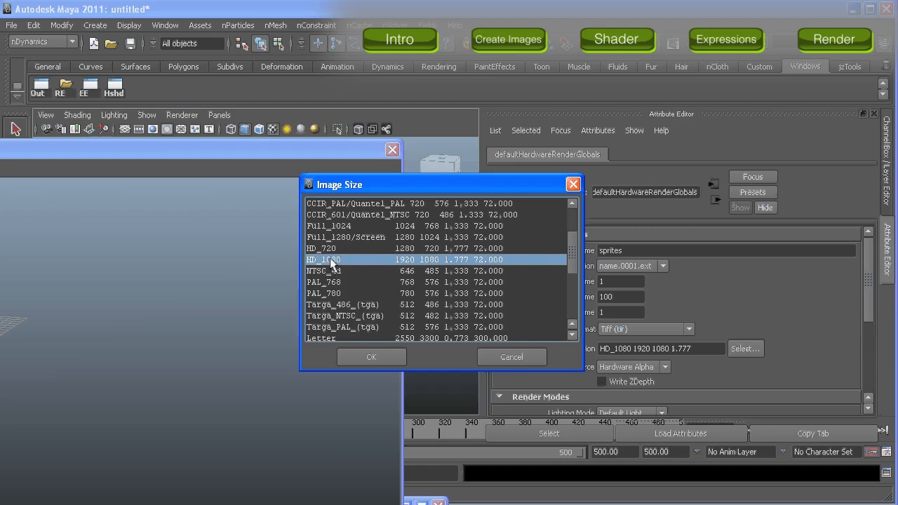
left_click(388, 357)
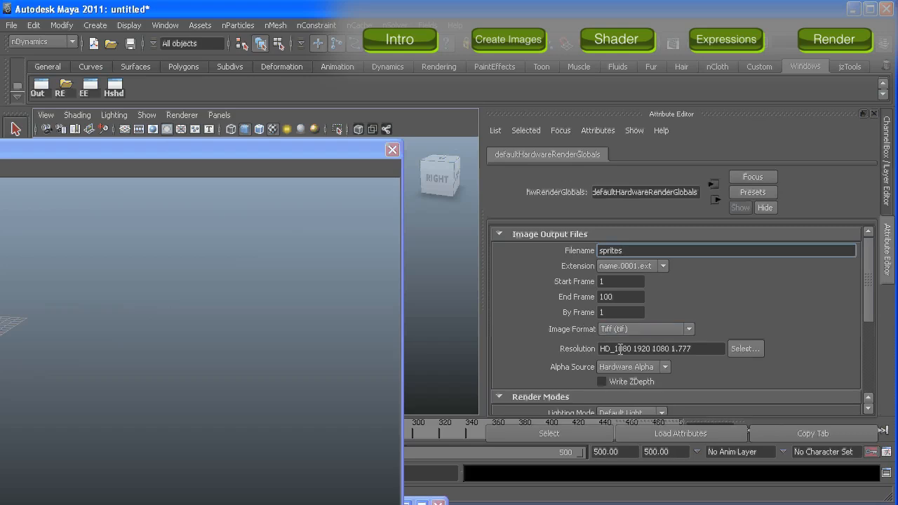
left_click_drag(601, 348, 631, 349)
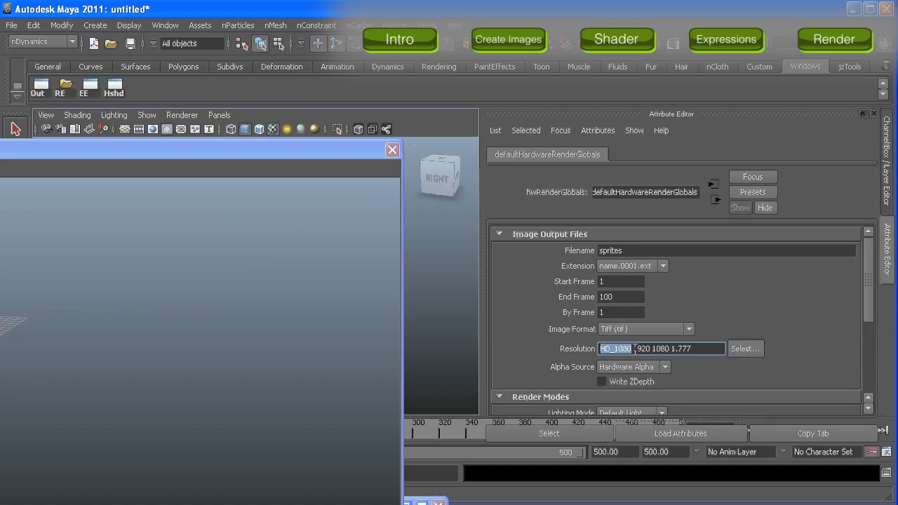
left_click_drag(634, 349, 671, 349)
left_click(696, 348)
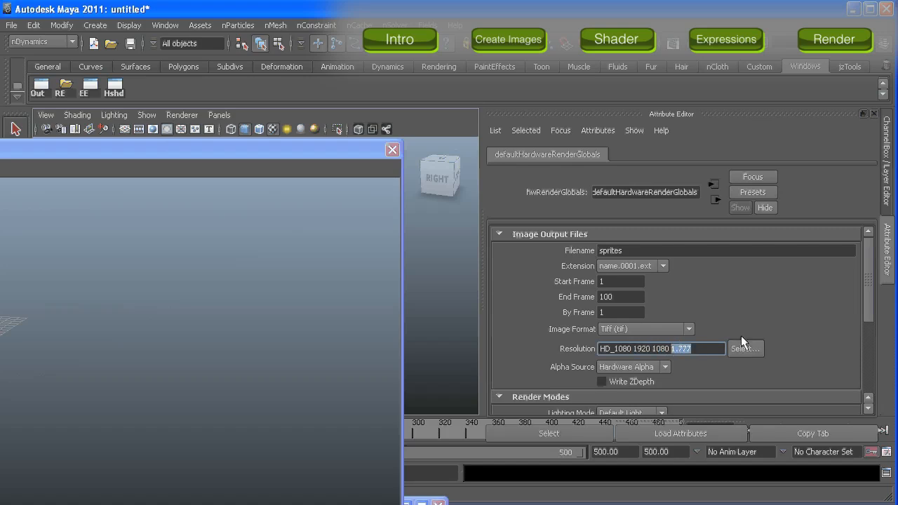
- Review the Alpha Source options and the Render Modes, switching Geometry Mask off and back on
scroll(869, 300, "down", 3)
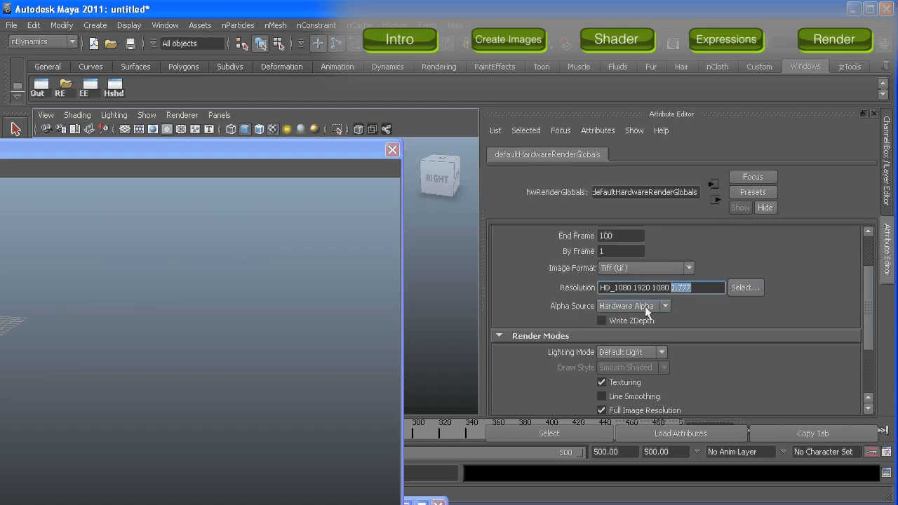
left_click(632, 306)
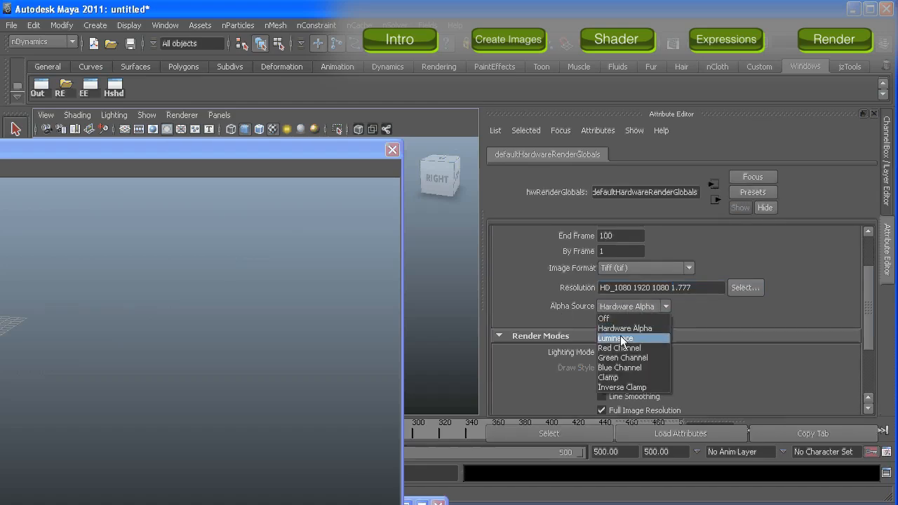
left_click(624, 306)
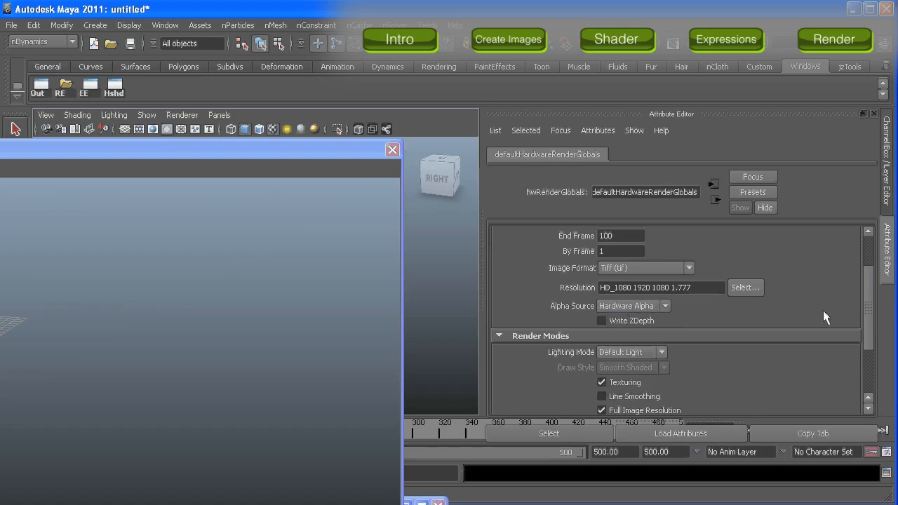
left_click_drag(868, 302, 868, 338)
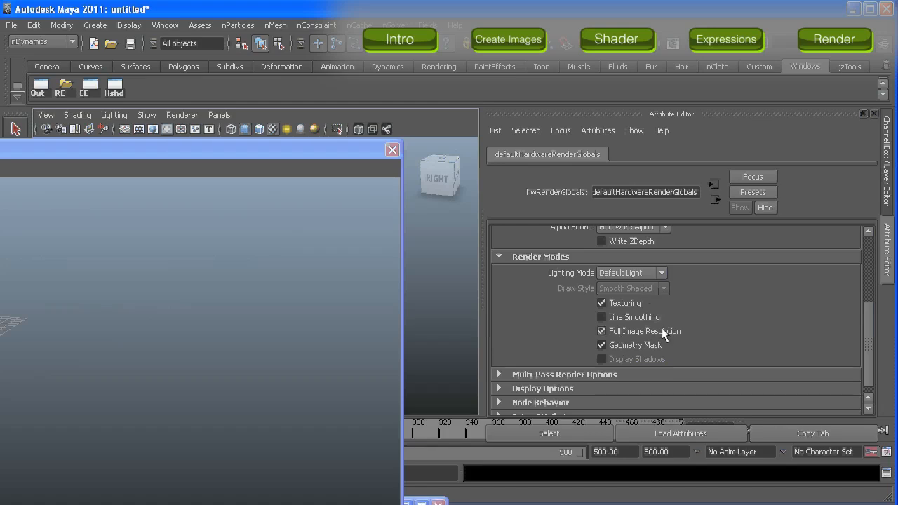
left_click(601, 345)
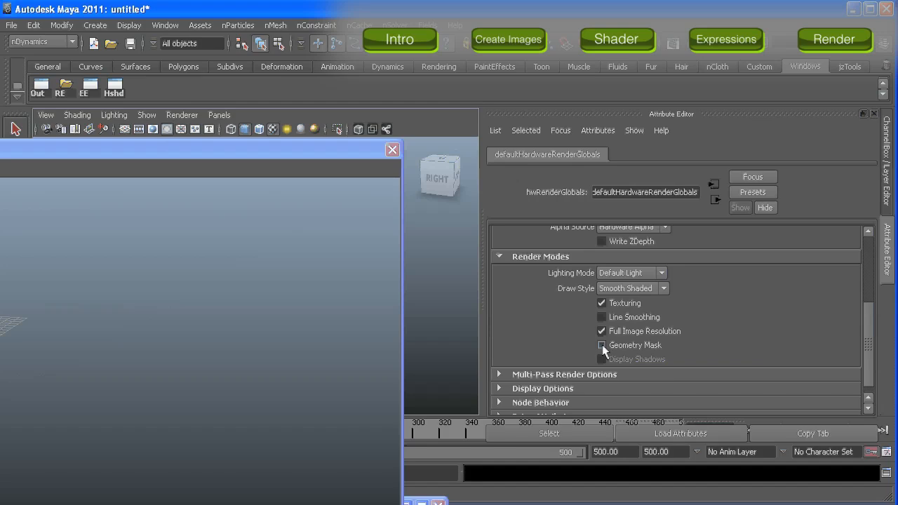
left_click(602, 344)
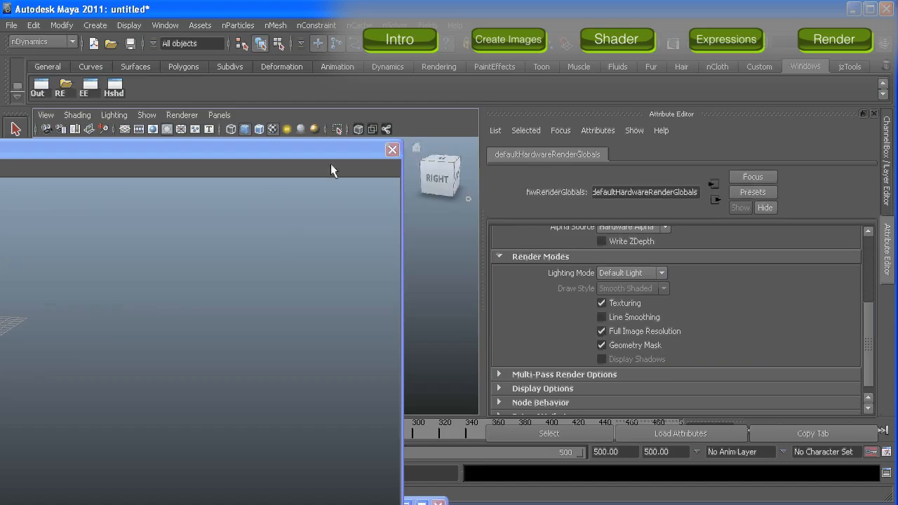
- Bring the Hardware Render Buffer window back into full view and render the sprite animation as an image sequence
left_click_drag(309, 150, 634, 66)
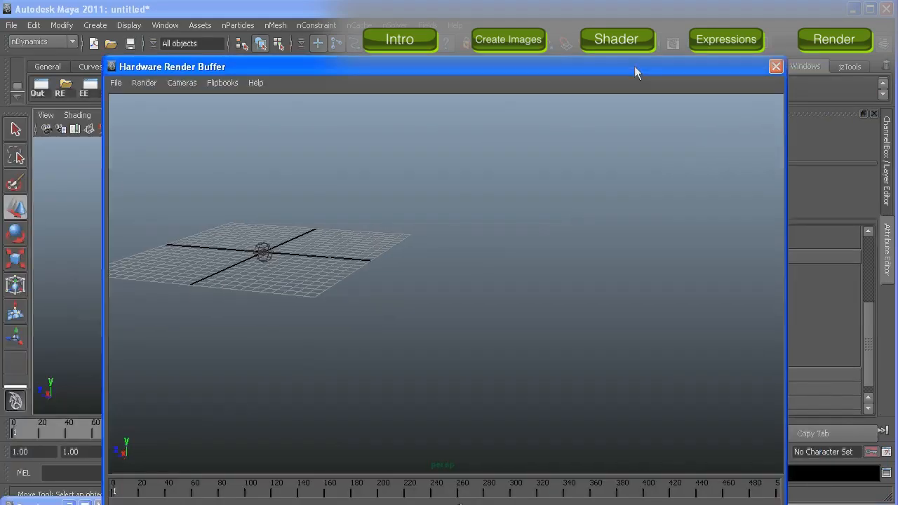
left_click(142, 82)
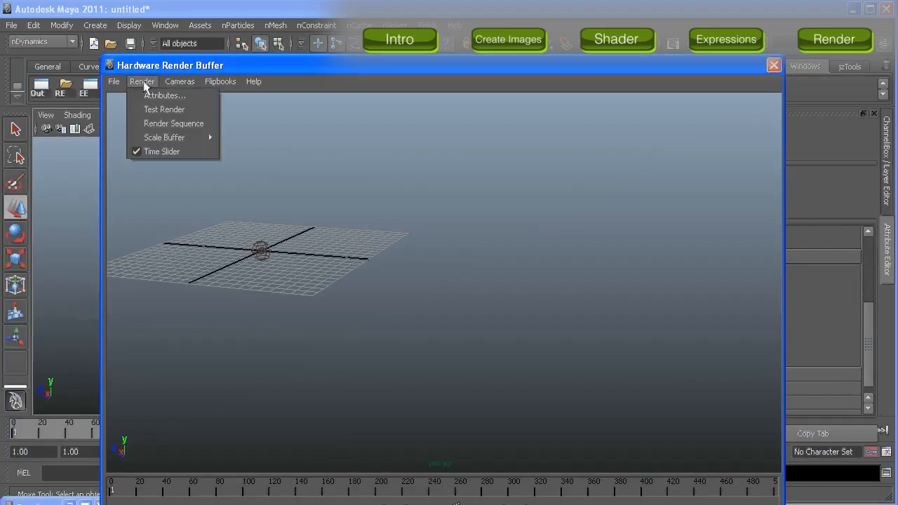
left_click(161, 124)
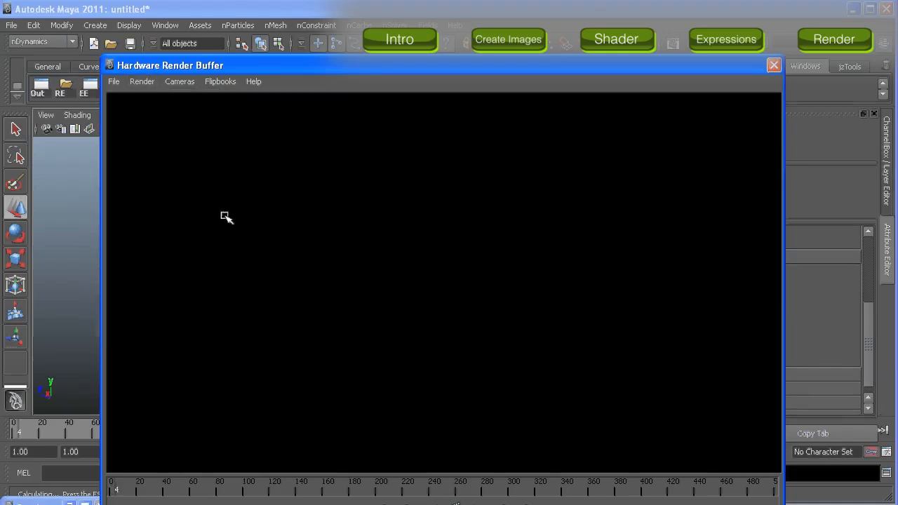
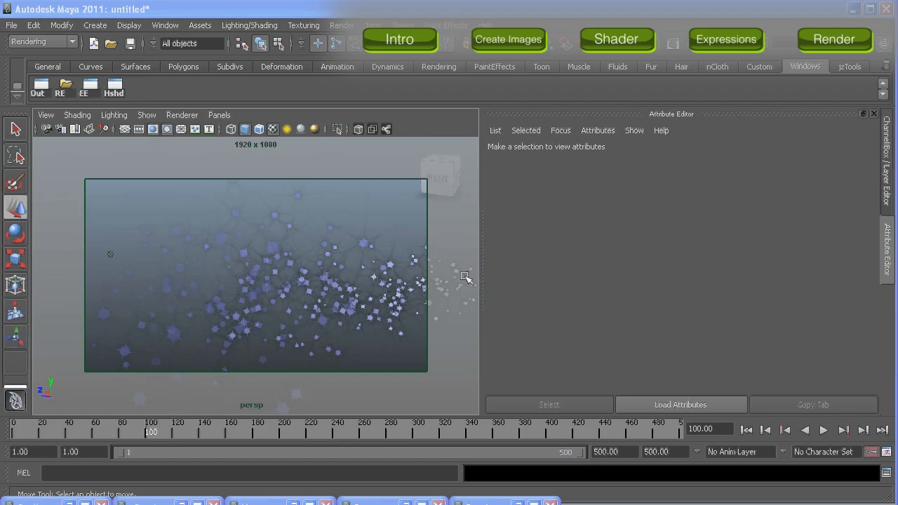
- Select the emitted nParticles and review the Color ramp, Lifespan settings and Opacity Scale ramp of their shape node
left_click_drag(187, 215, 237, 266)
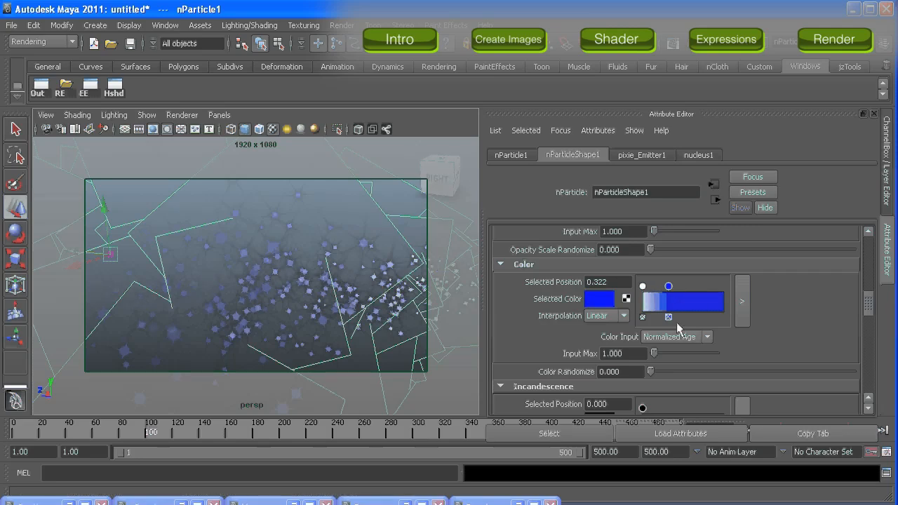
left_click_drag(869, 314, 867, 243)
left_click(528, 263)
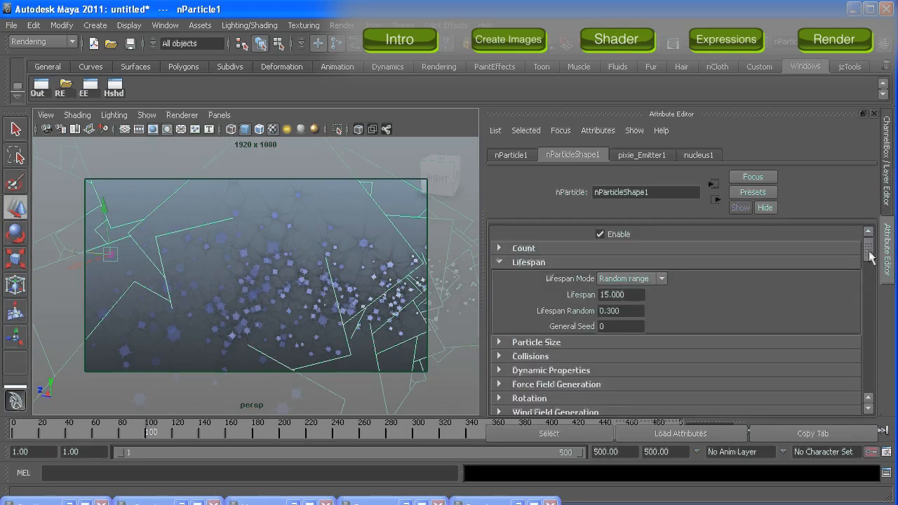
left_click_drag(869, 250, 868, 315)
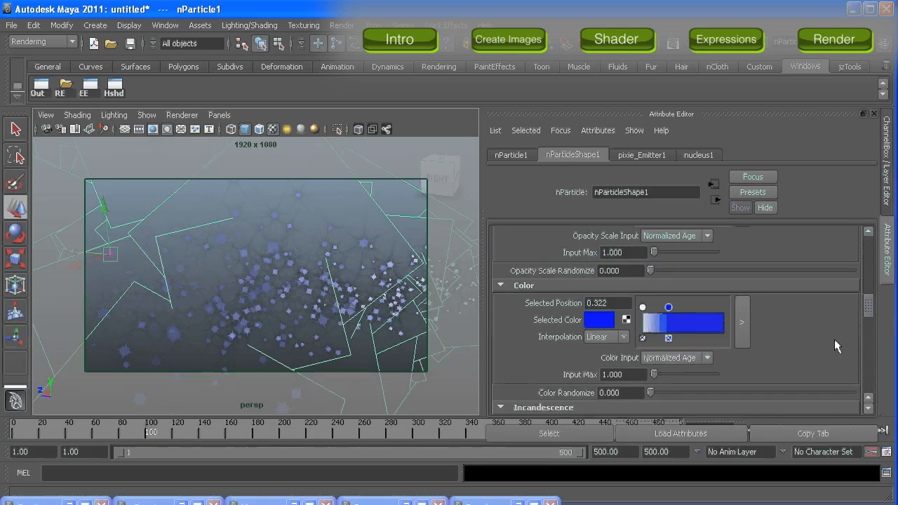
scroll(835, 346, "up", 3)
scroll(701, 315, "up", 2)
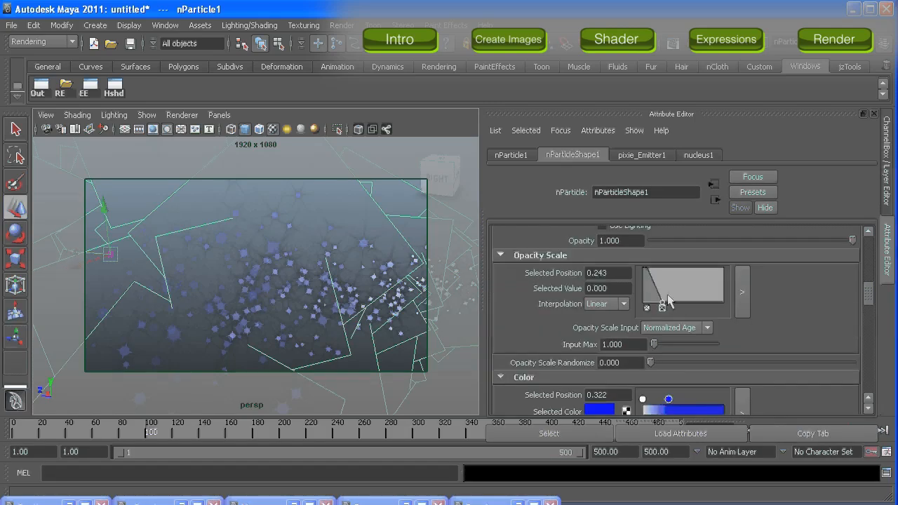